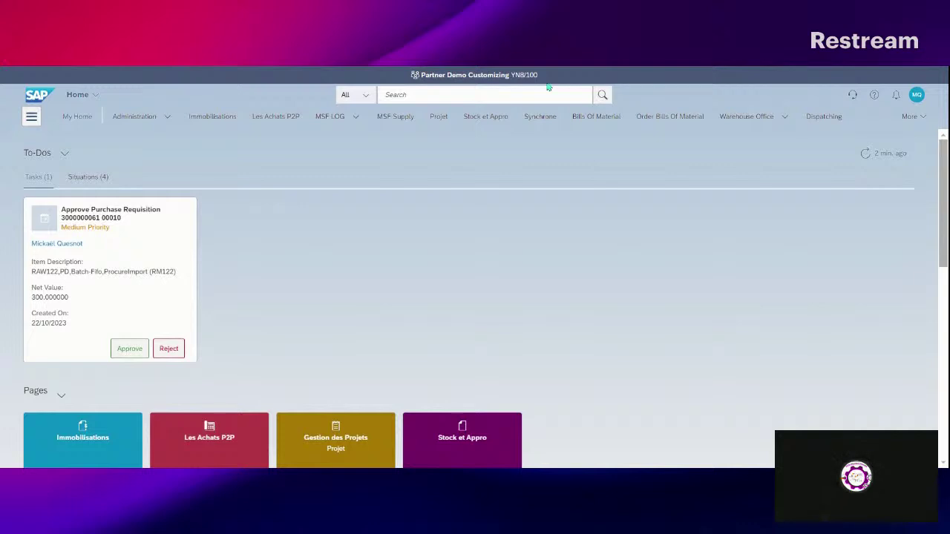
Open the Manage Sales Orders app and start creating a sales order with VA01
left_click(429, 94)
type("Manage Sales Orders")
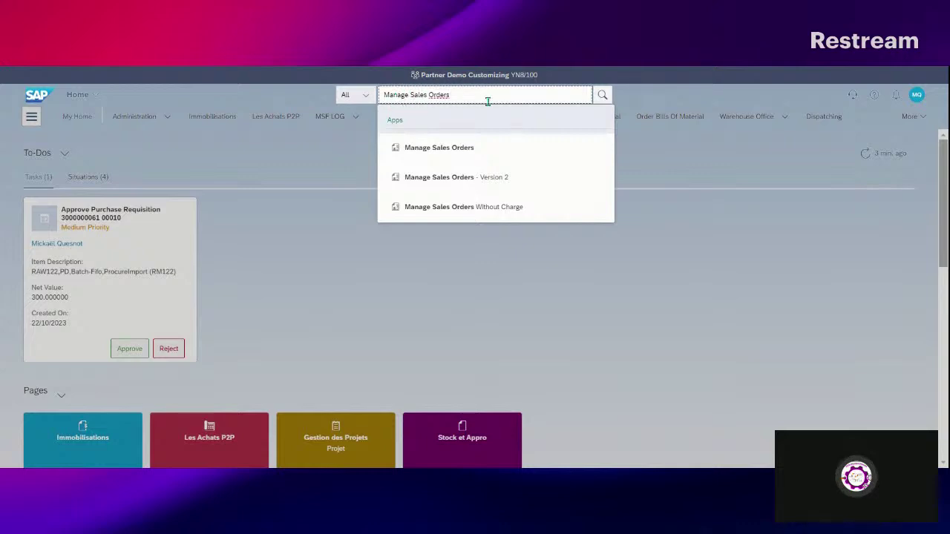
left_click(470, 149)
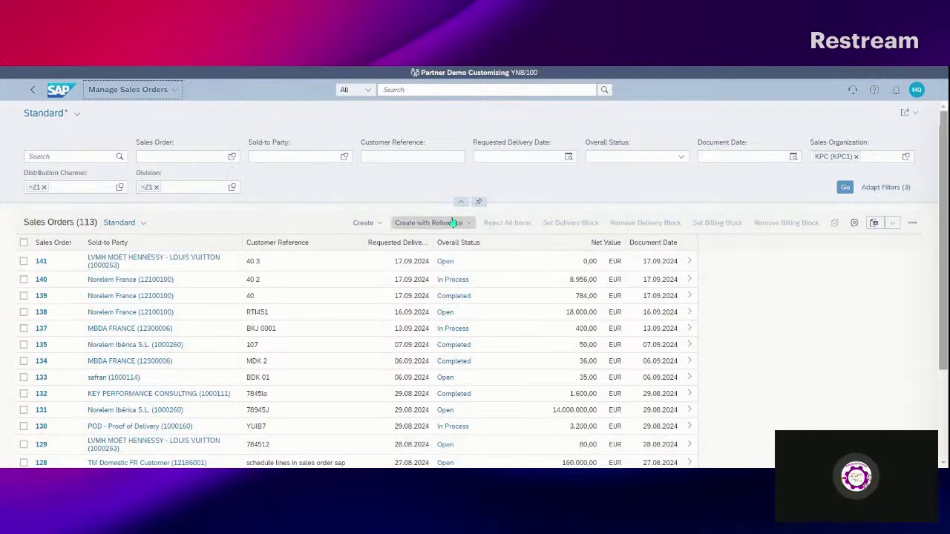
left_click(380, 223)
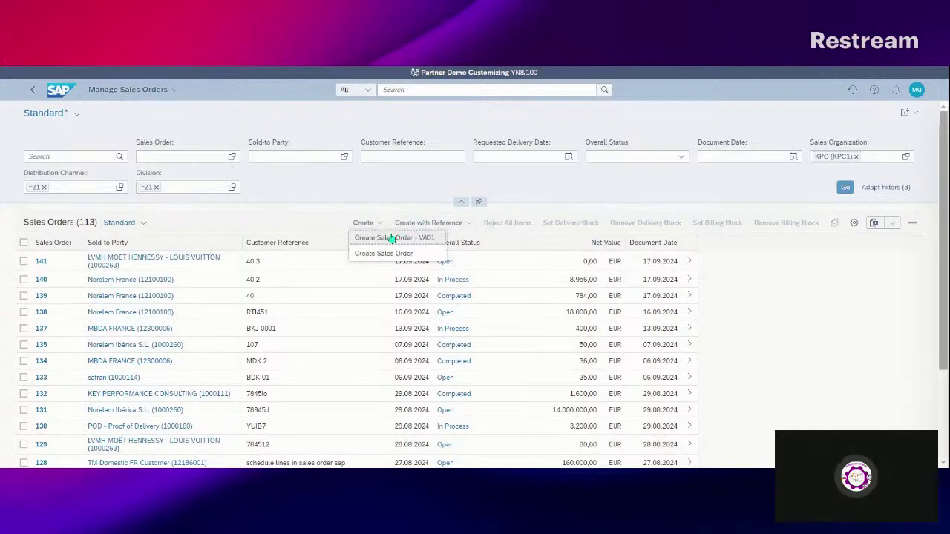
left_click(389, 238)
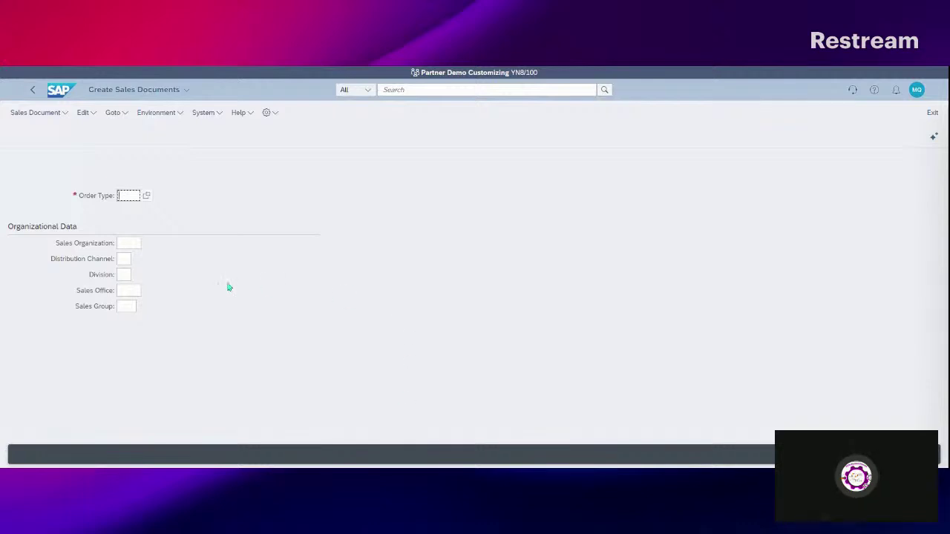
Choose order type OR (Standard Order) and sales organization KPC1 for the new sales document
left_click(148, 196)
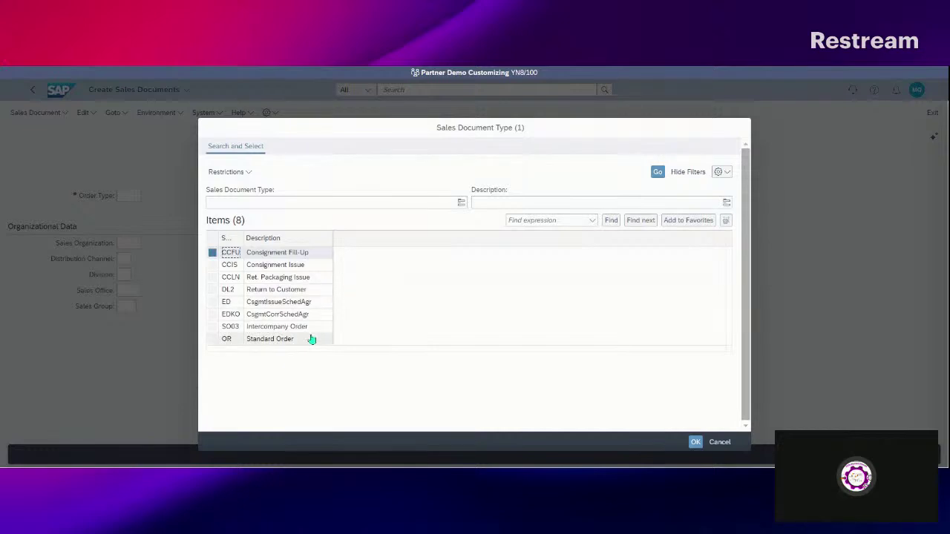
left_click(282, 339)
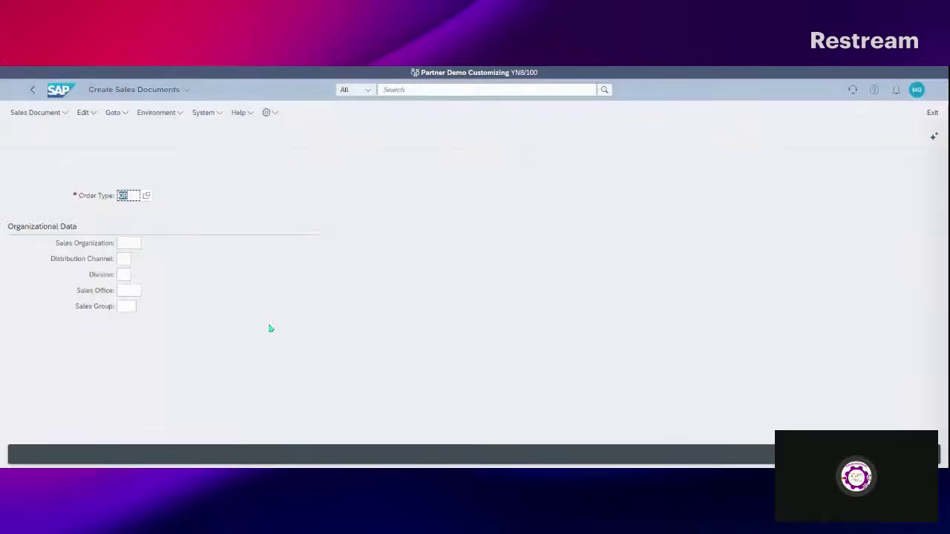
left_click(138, 244)
left_click(147, 244)
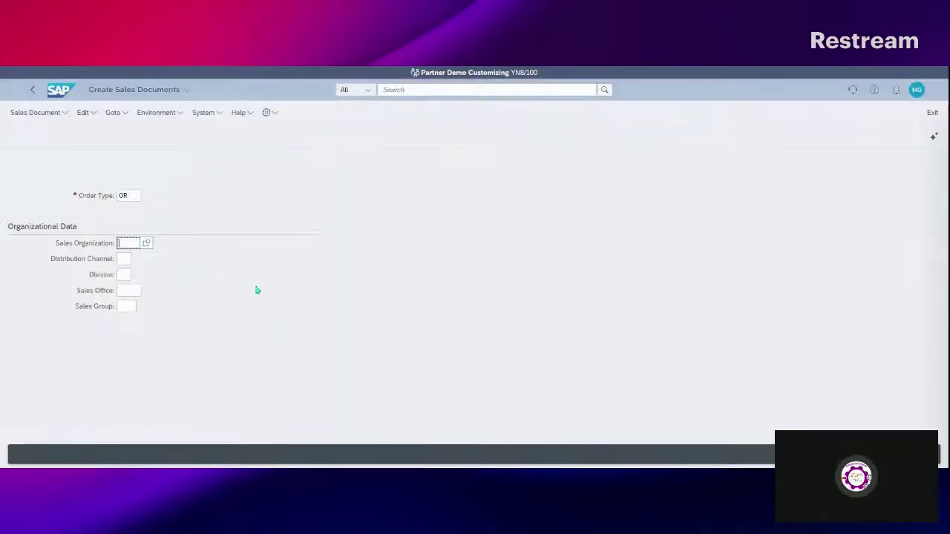
left_click(251, 353)
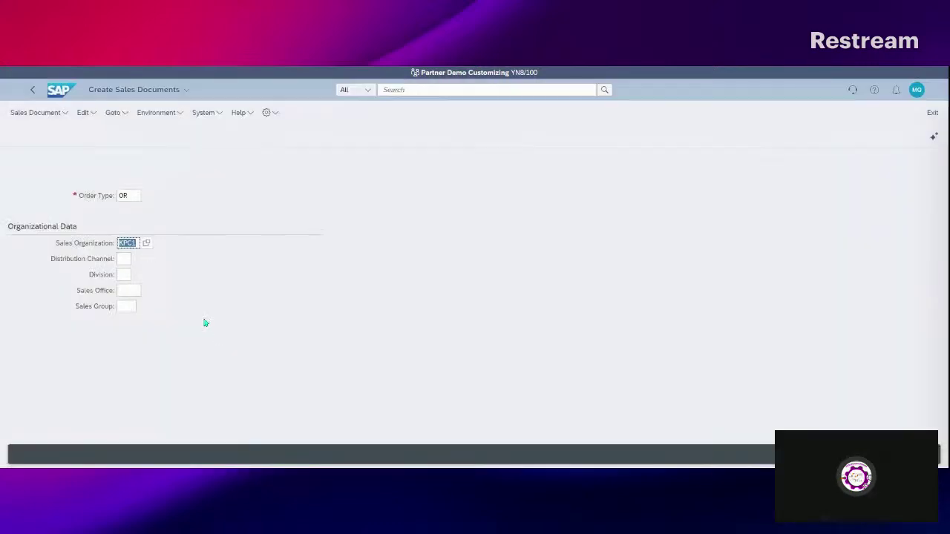
Set distribution channel Z1 and division Z1, and continue to the standard order overview
left_click(124, 260)
left_click(137, 261)
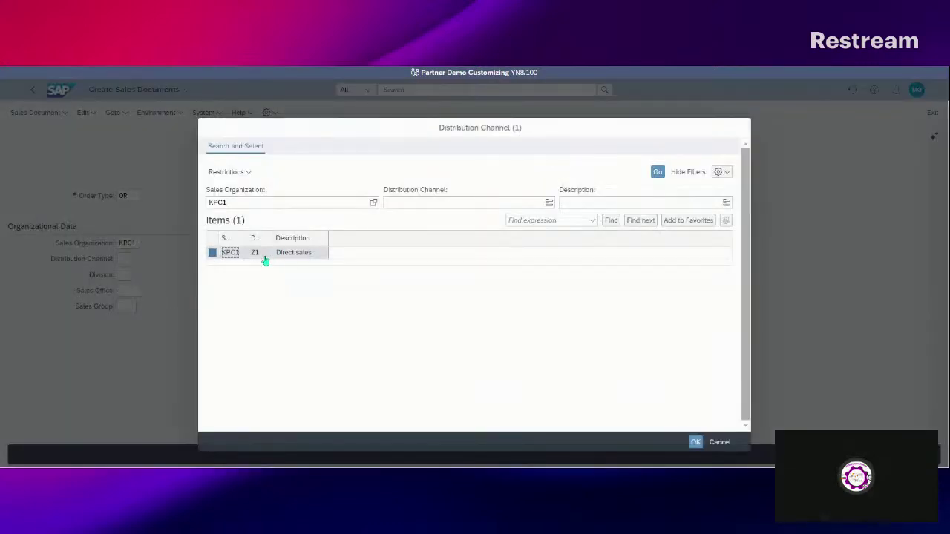
left_click(274, 254)
left_click(135, 279)
left_click(136, 275)
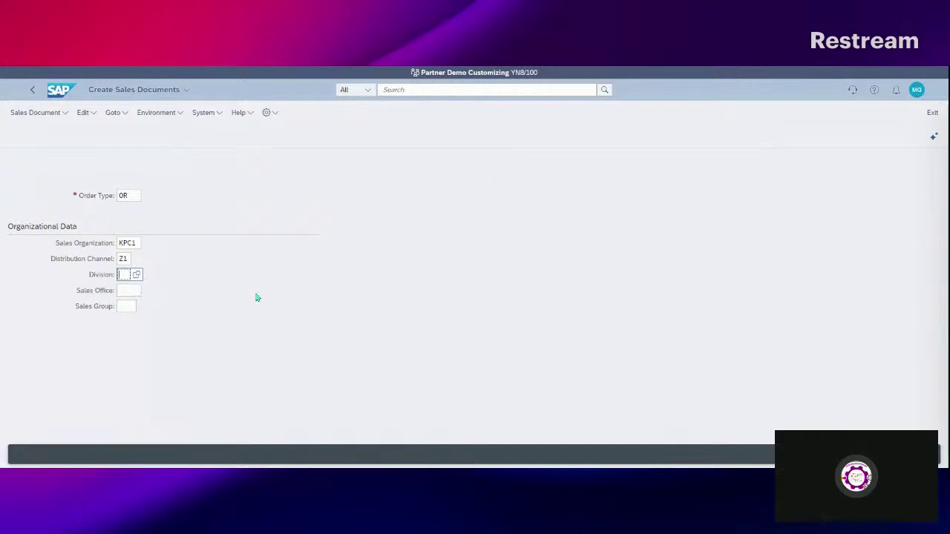
left_click(297, 255)
key("Return")
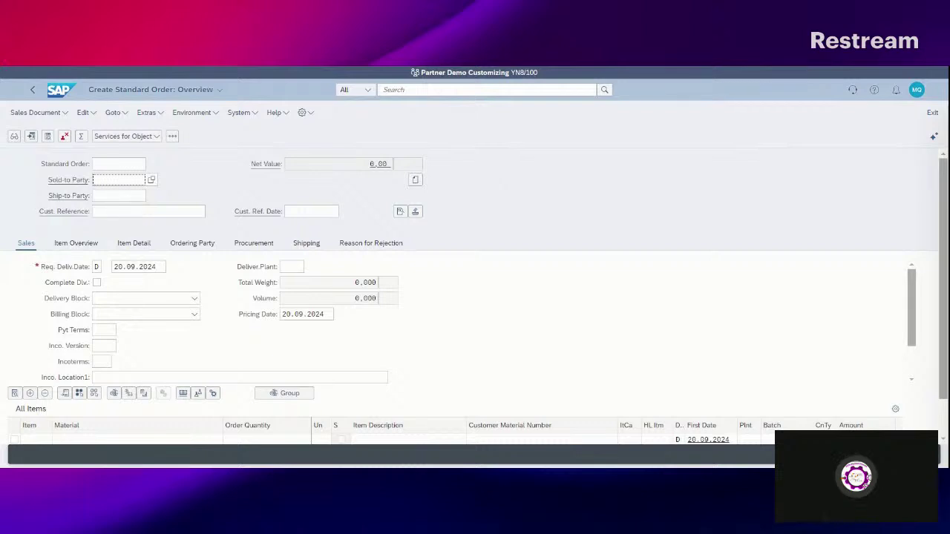
Enter the customer number of Customer domestic 03 as sold-to party and DEMO 2ET as customer reference
type("12100003")
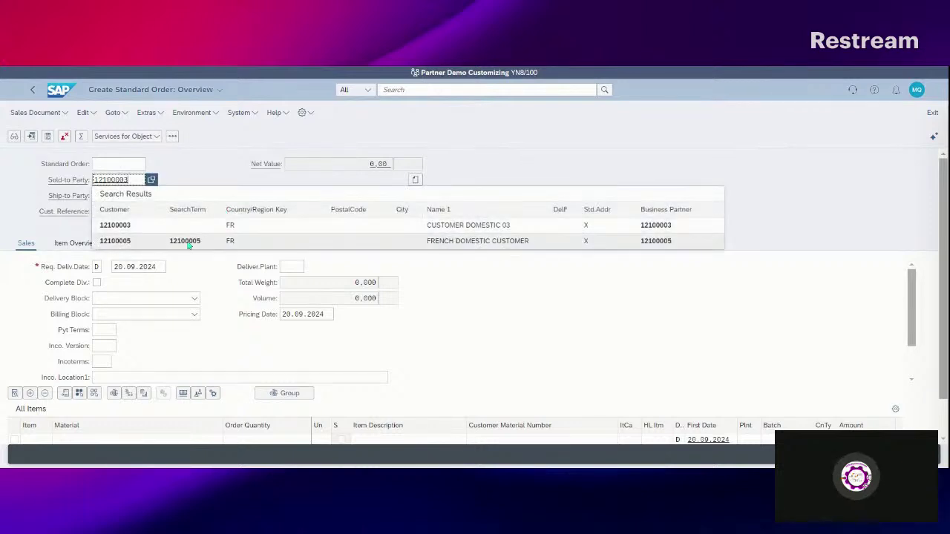
left_click(176, 229)
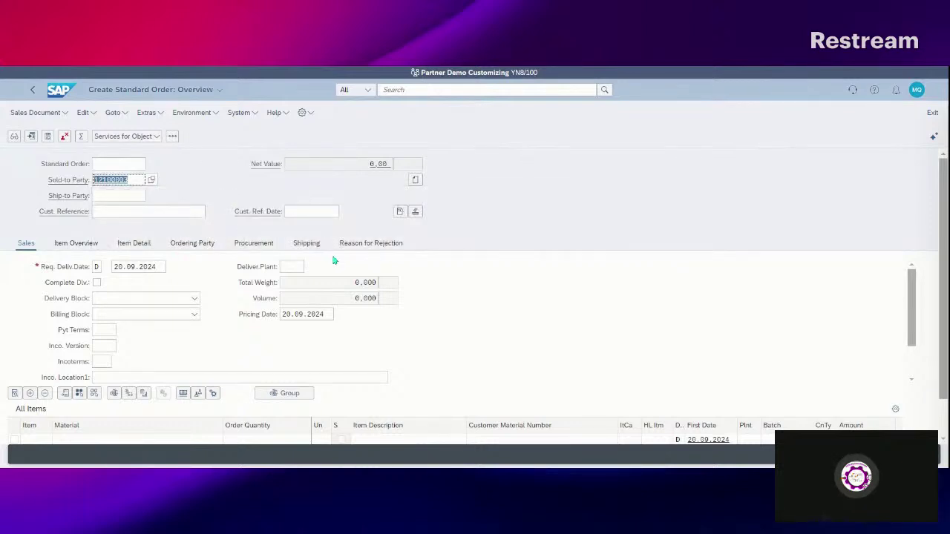
key("Return")
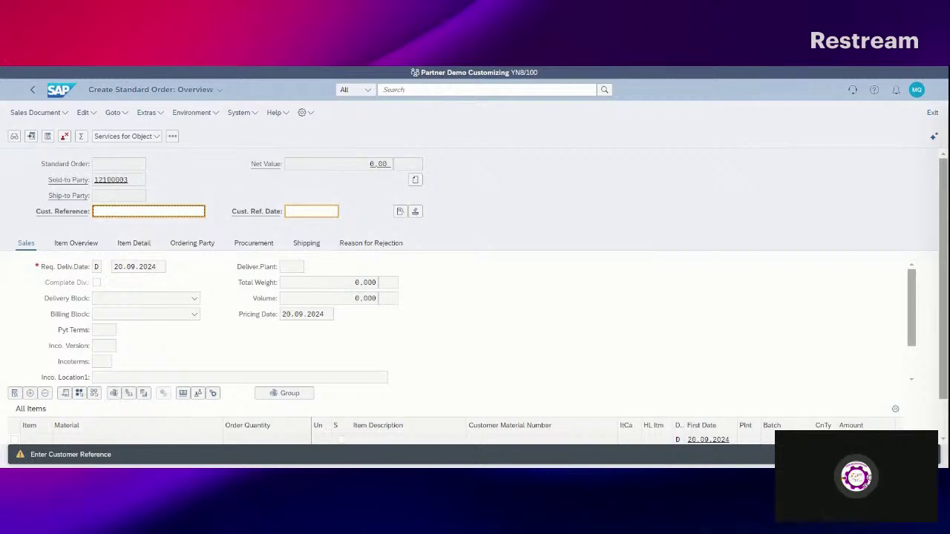
type("DEMO 2ET")
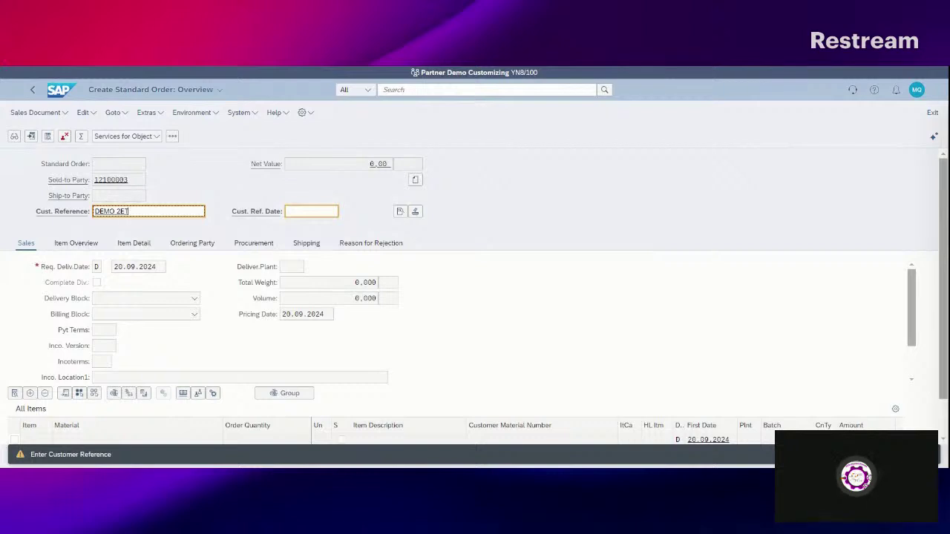
key("Return")
Set the customer reference date to 20.09.2024 and check the order reason options, keeping 001 Sales Call
left_click(341, 214)
left_click(343, 212)
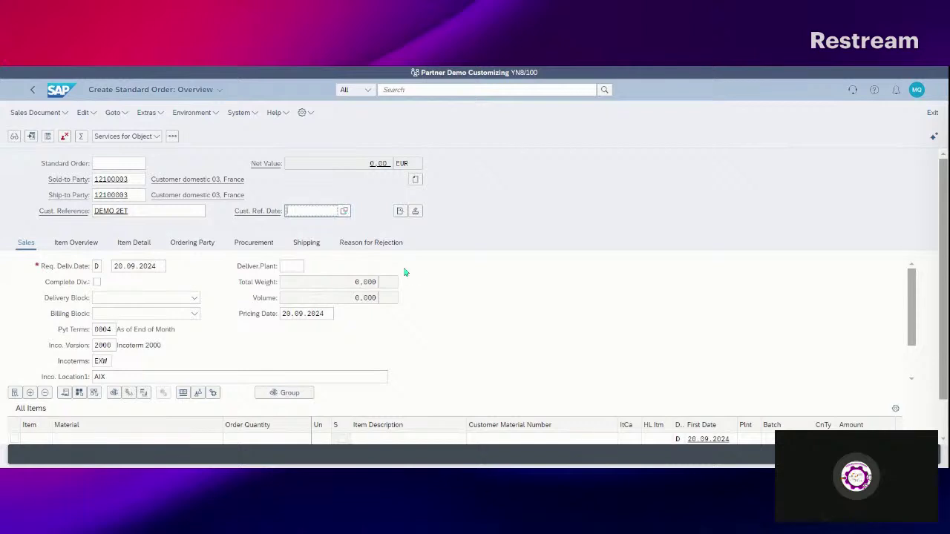
double_click(503, 304)
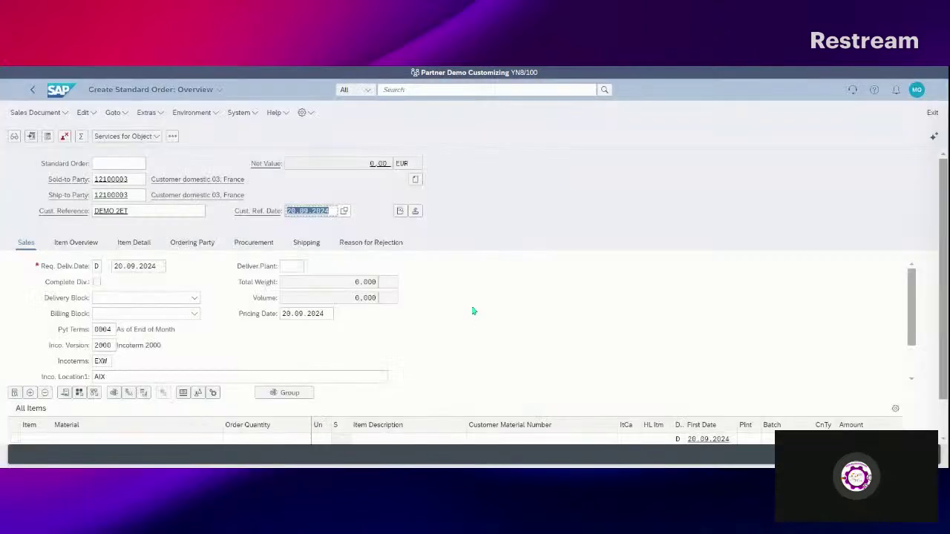
scroll(281, 321, "down", 1)
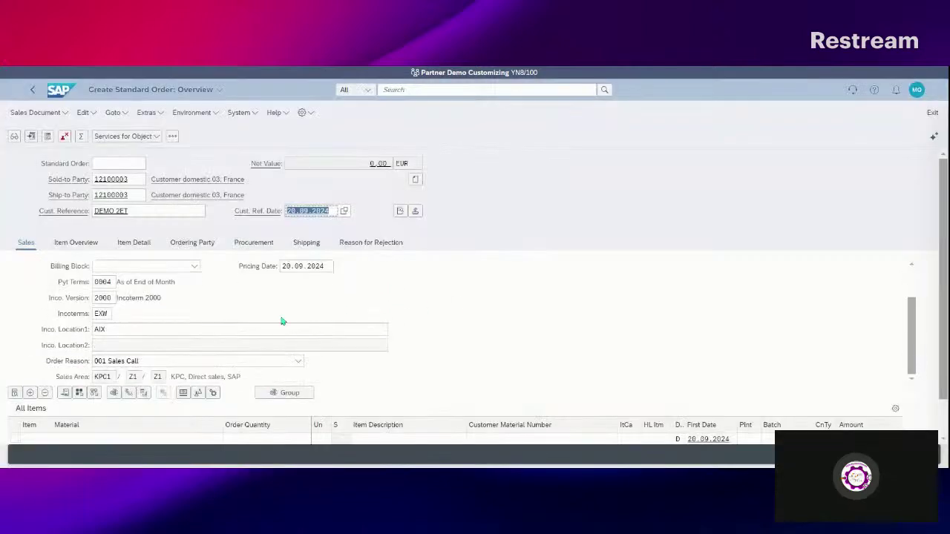
left_click(136, 364)
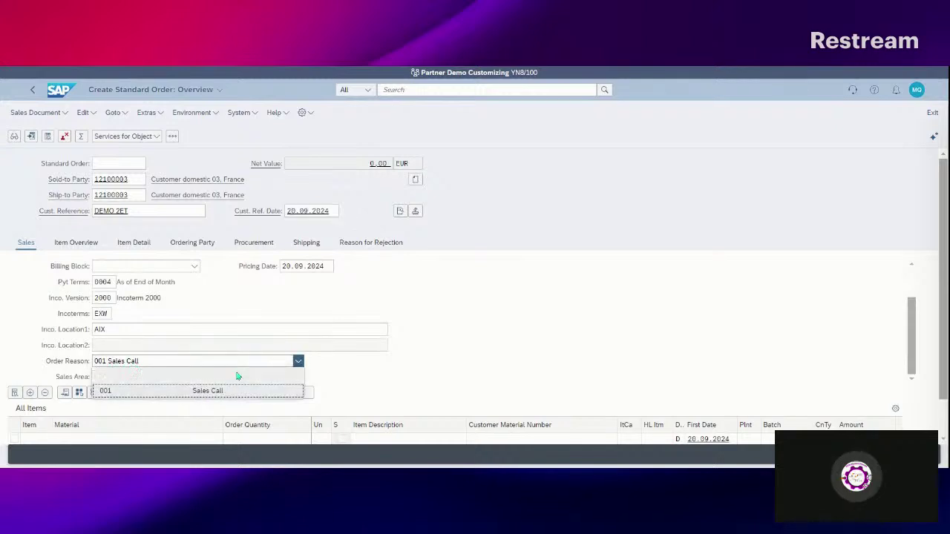
scroll(252, 371, "down", 1)
left_click(437, 318)
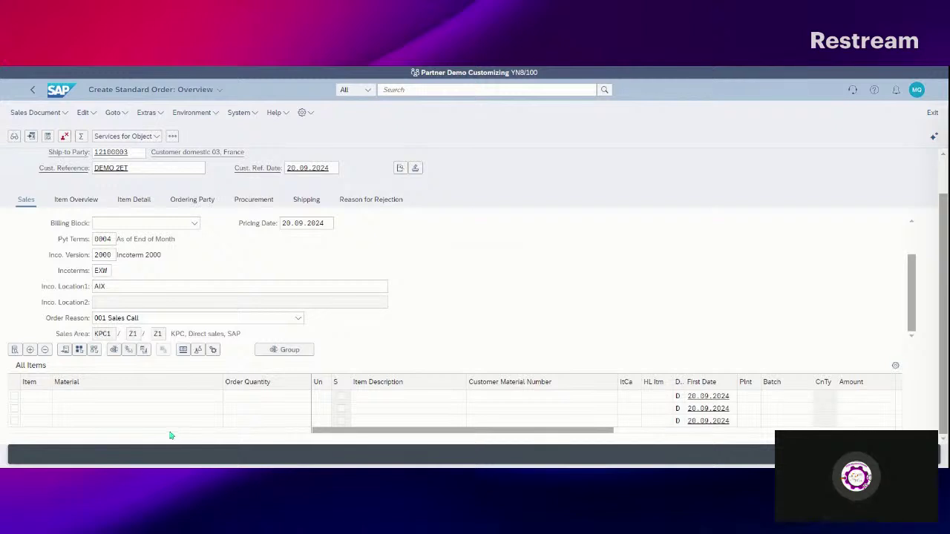
Try to add material NS0001 with quantity 1 as the first order item, and clear the entry
left_click(123, 400)
type("NS0002")
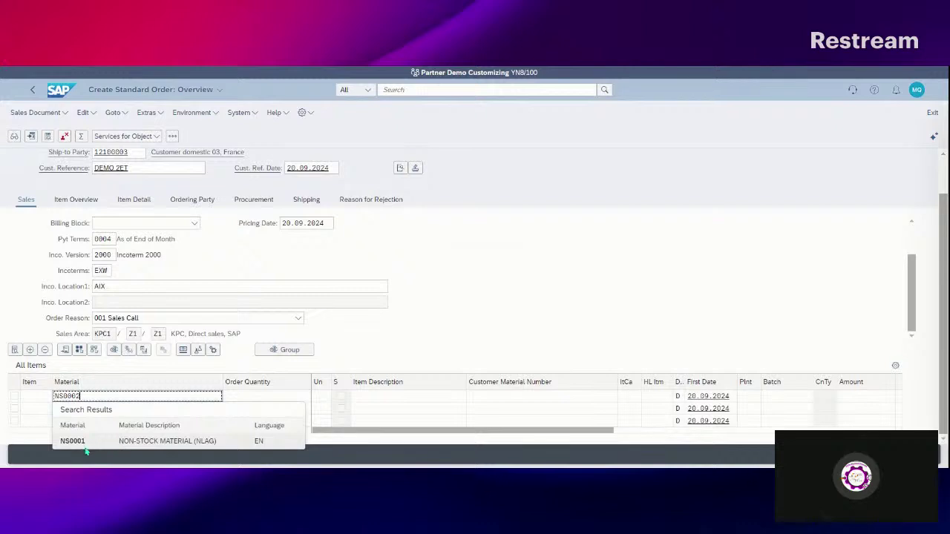
left_click(190, 443)
left_click(284, 401)
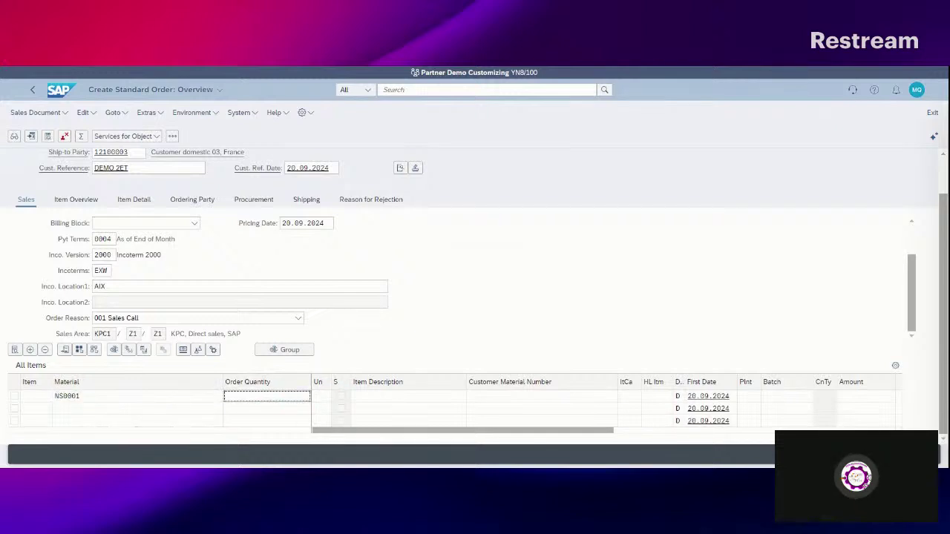
type("1")
key("Return")
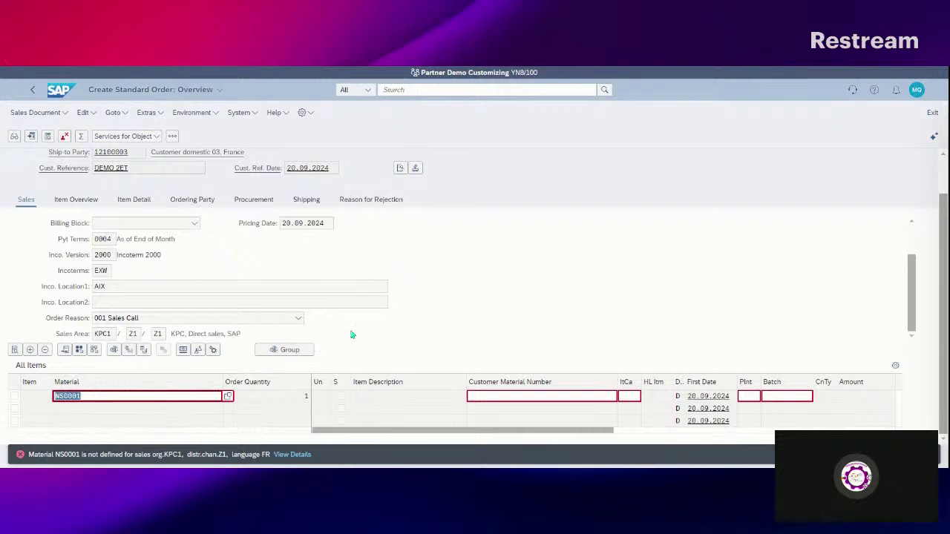
key("BackSpace")
key("Return")
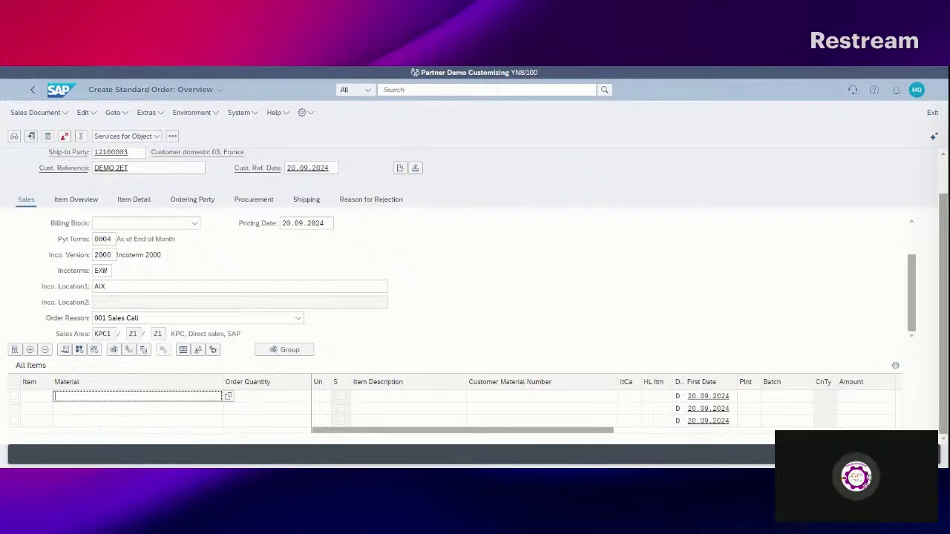
Save the standard order and open the Manage Product Master Data app
key("ctrl+s")
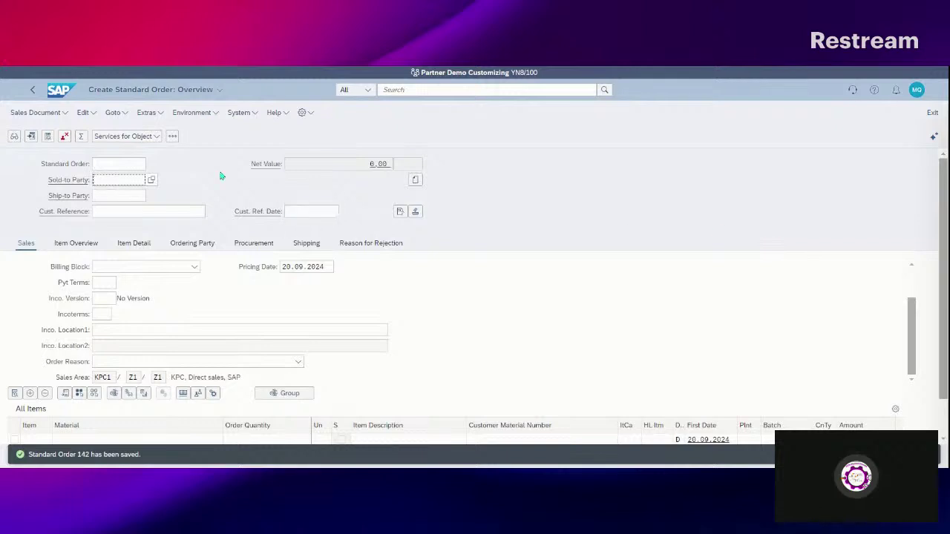
left_click(53, 92)
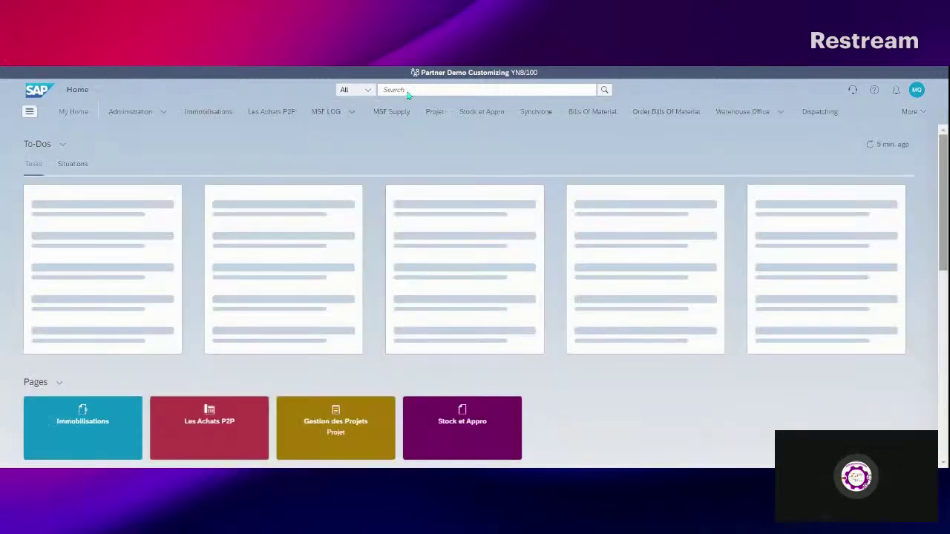
left_click(405, 90)
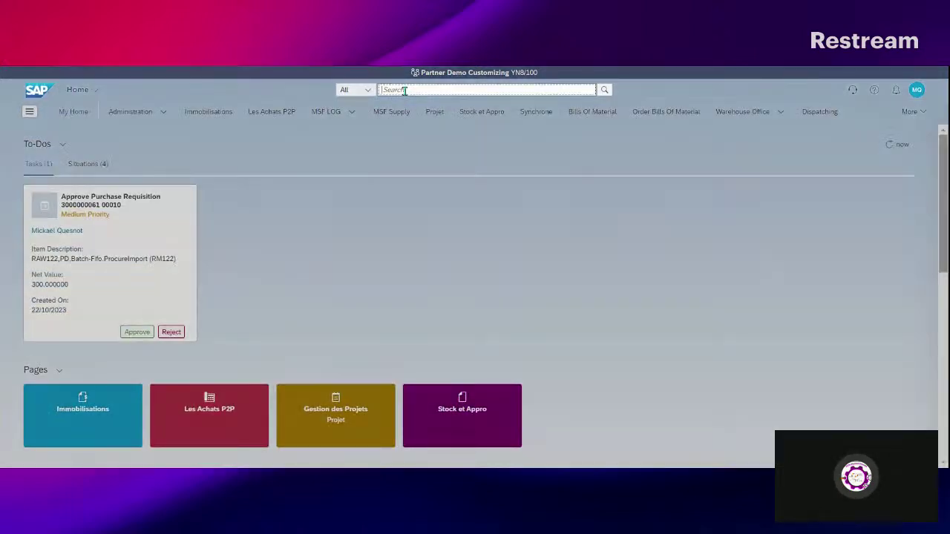
type("manage produc")
left_click(469, 134)
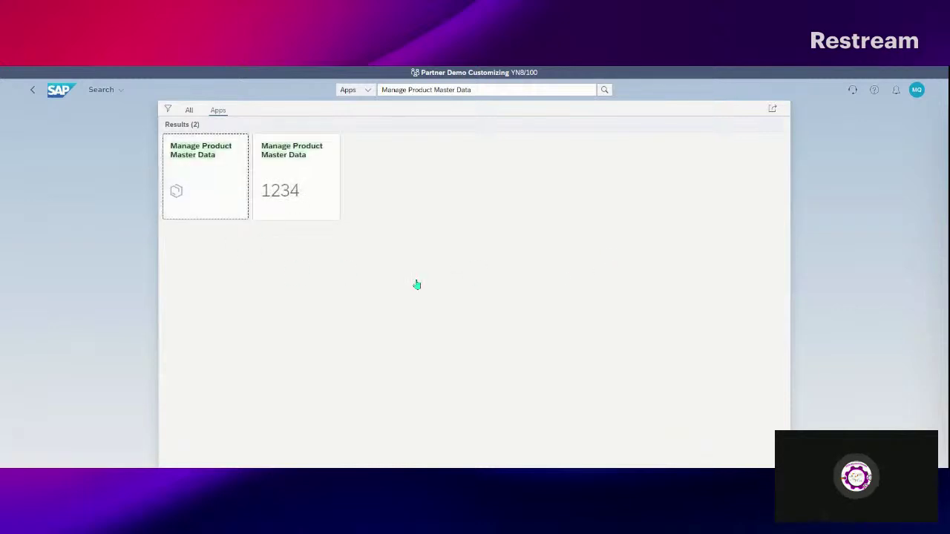
key("Return")
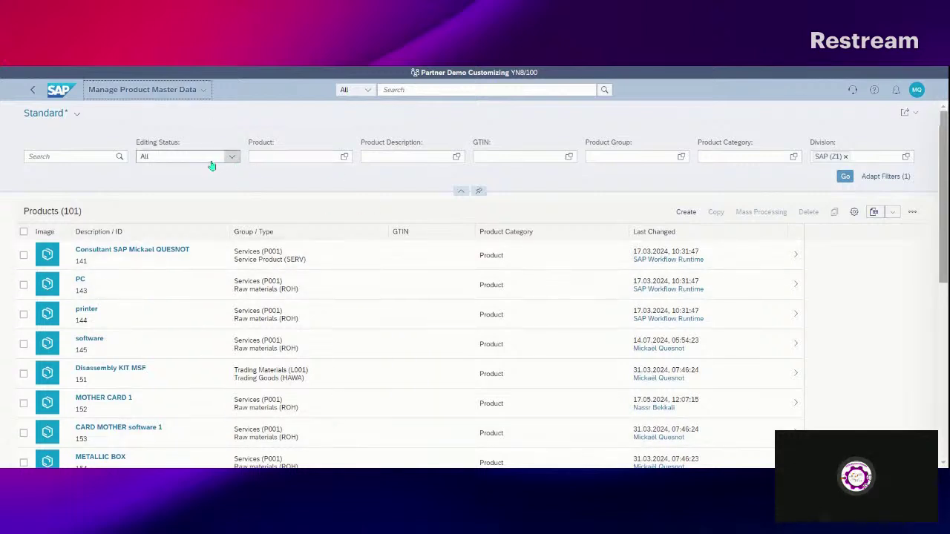
Filter the product list by product NS000* with the division filter removed
left_click(289, 156)
type("NS0002")
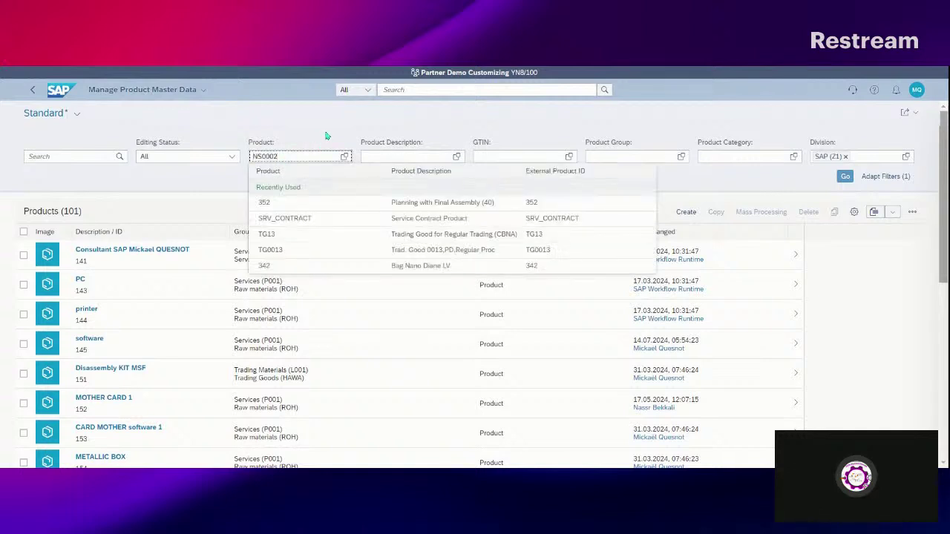
key("BackSpace")
type("*")
key("Return")
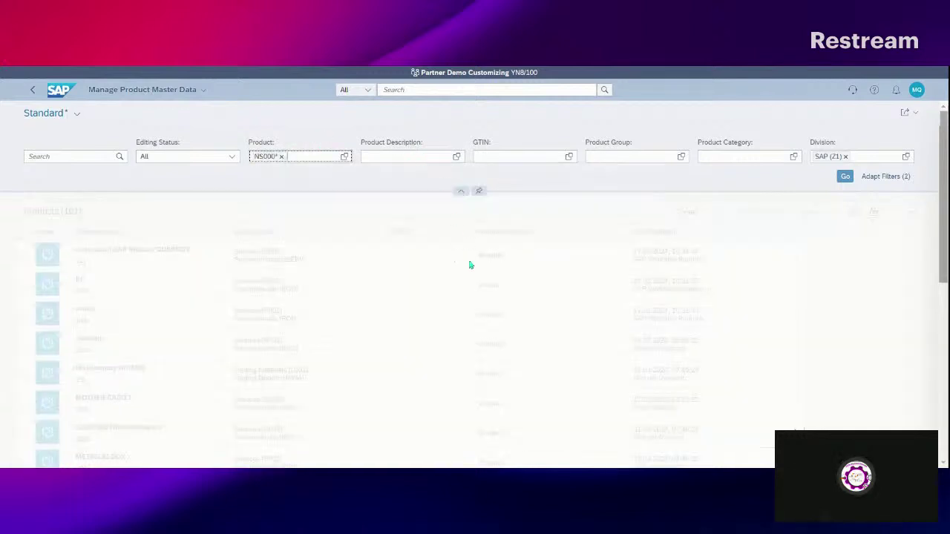
left_click(844, 156)
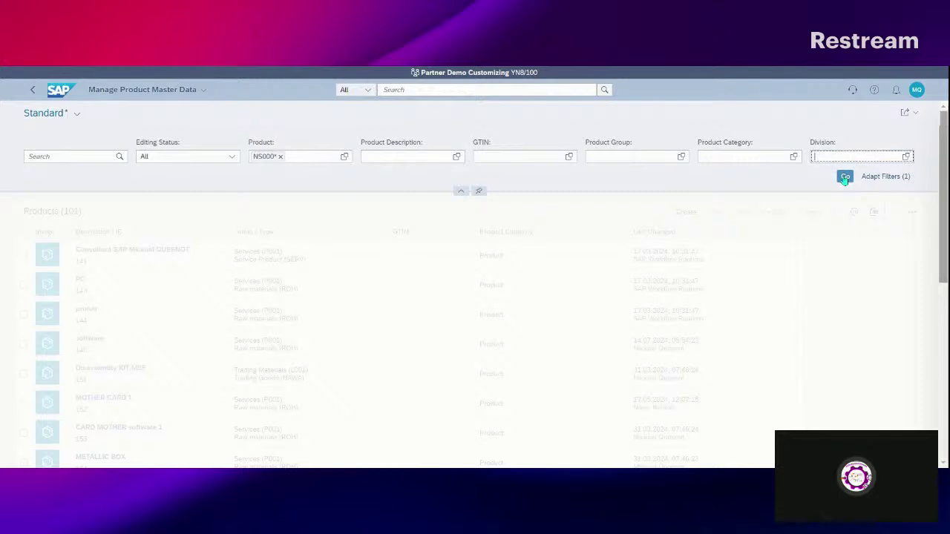
left_click(844, 177)
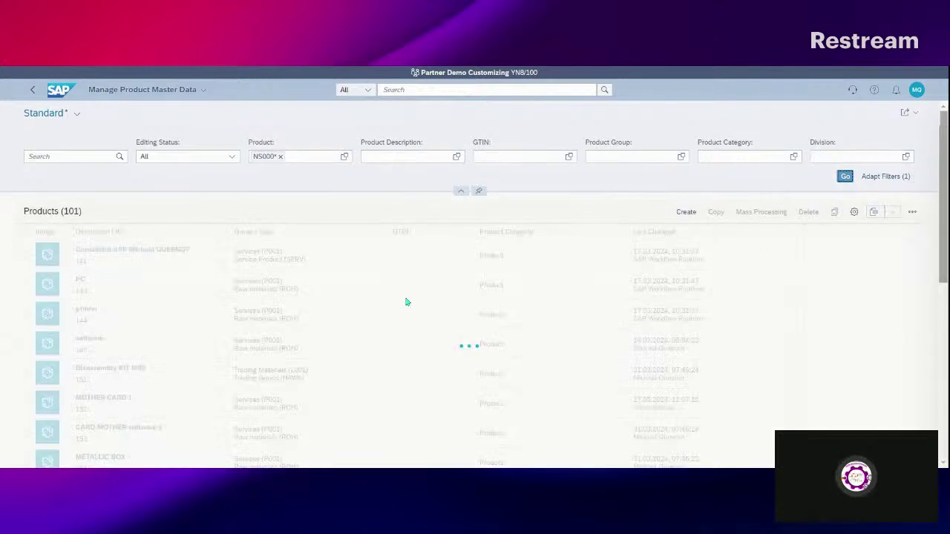
Start a copy of product NS0001, including only plant KPC AIX (KP01) and excluding plant CEB (CDA1)
left_click(23, 235)
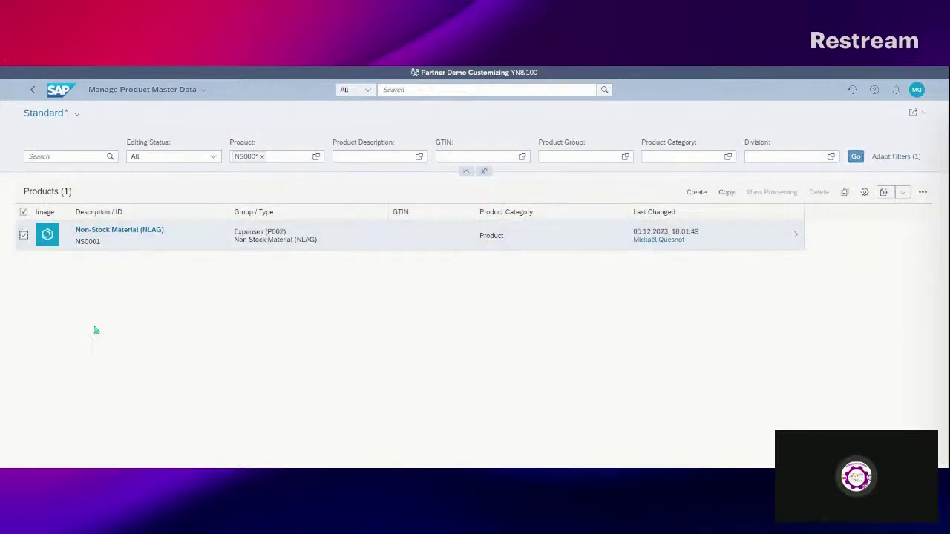
left_click(727, 192)
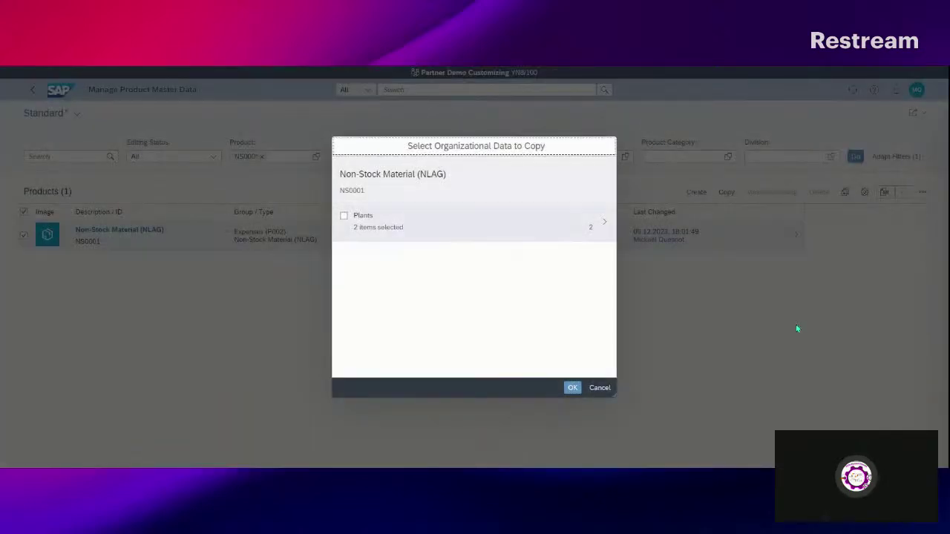
left_click(598, 229)
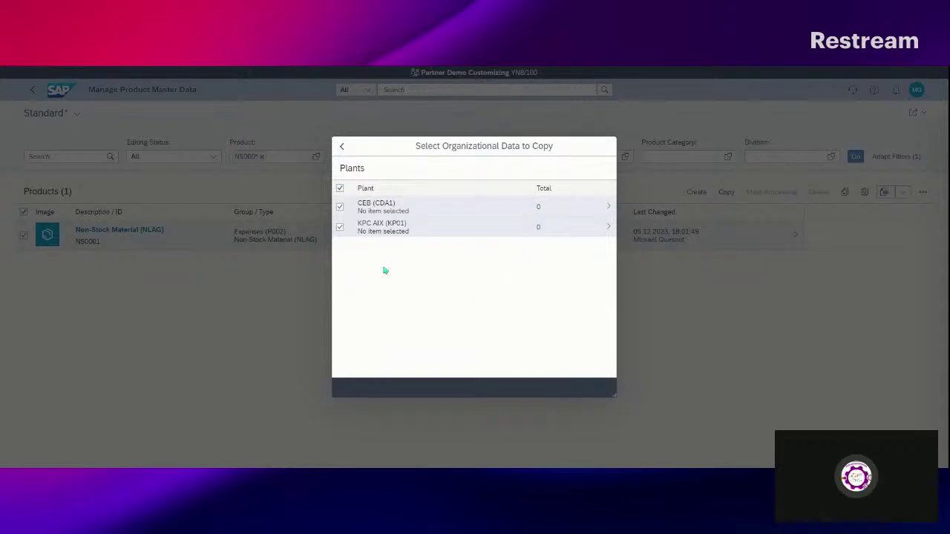
left_click(339, 208)
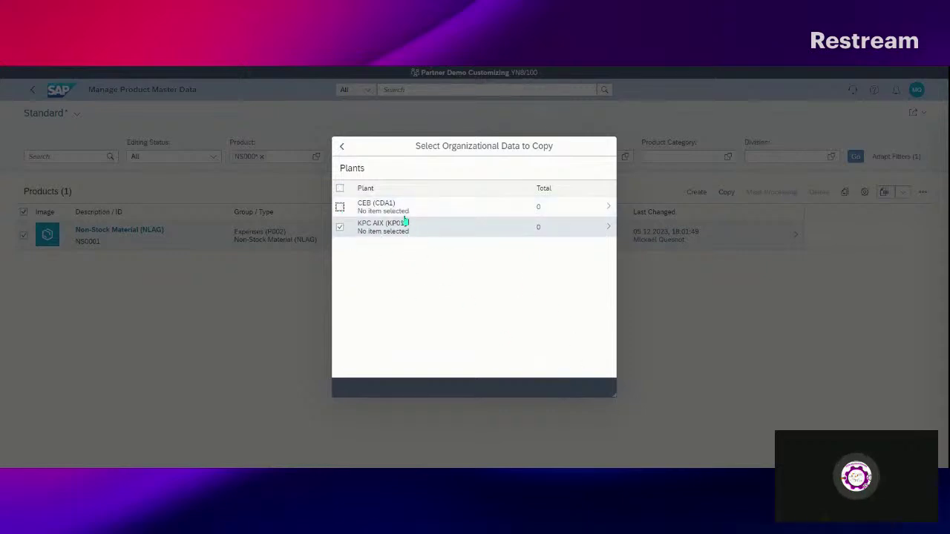
left_click(341, 146)
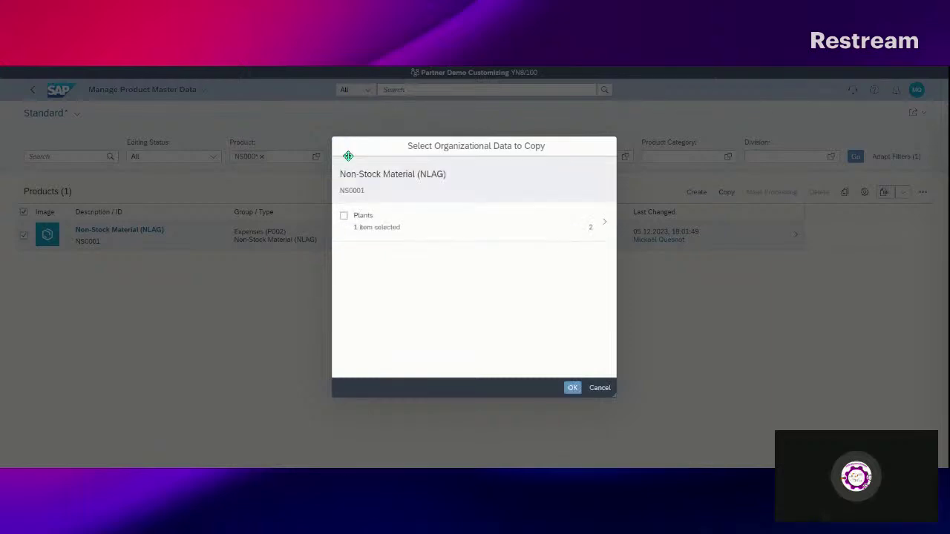
left_click(575, 388)
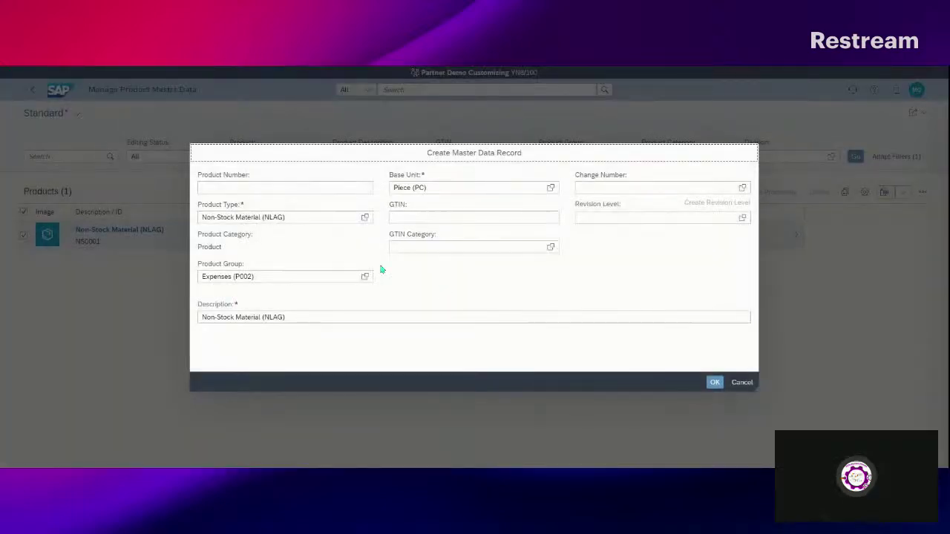
Create the copied product with number NS0002 and description "Non-Stock Material 02 (No MRP planning)", copying the description text for reuse
left_click(259, 188)
type("NS0002")
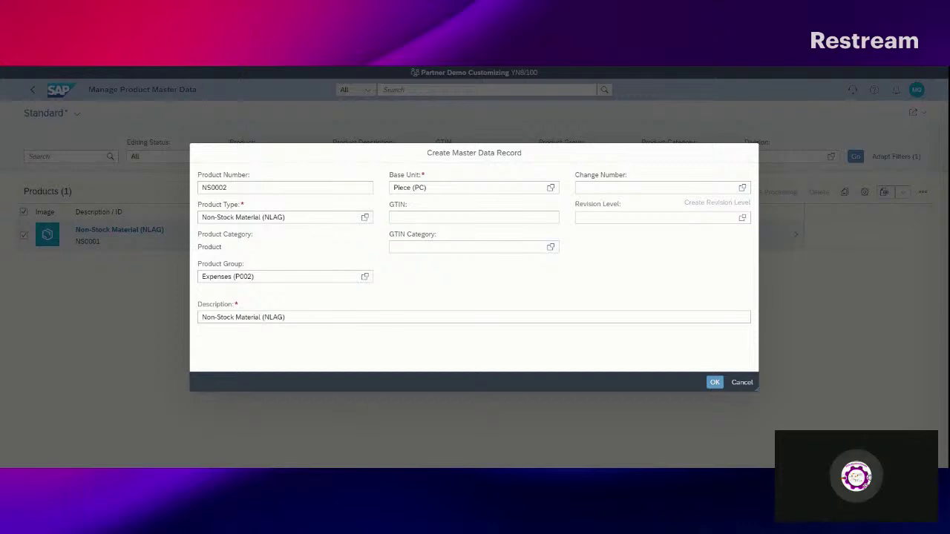
left_click_drag(295, 313, 183, 324)
type("Non-Stock Material 02 (No MRP planning)")
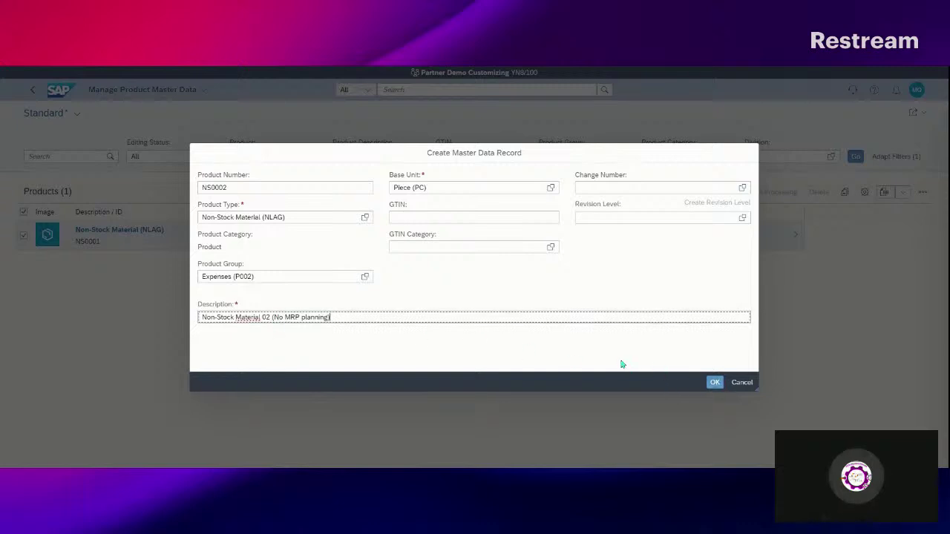
left_click_drag(348, 320, 200, 318)
key("ctrl+c")
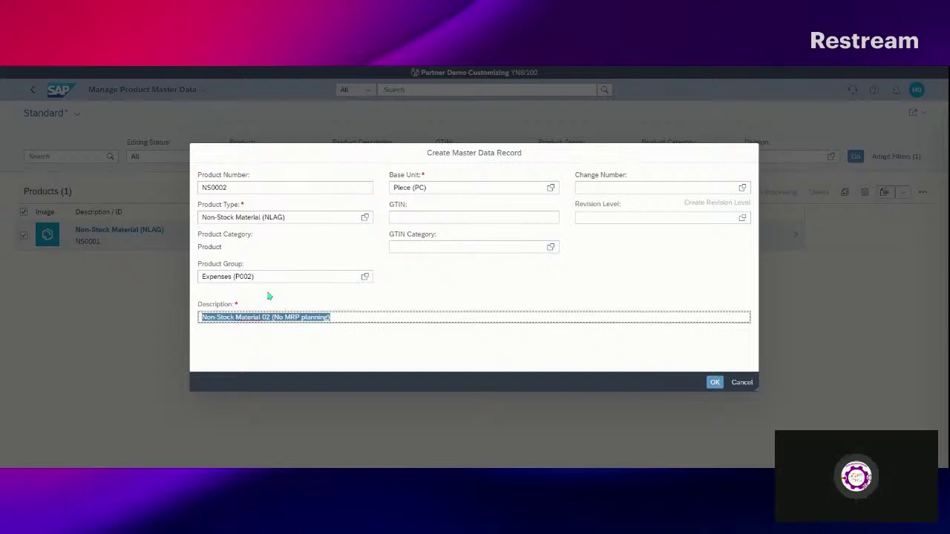
left_click(716, 385)
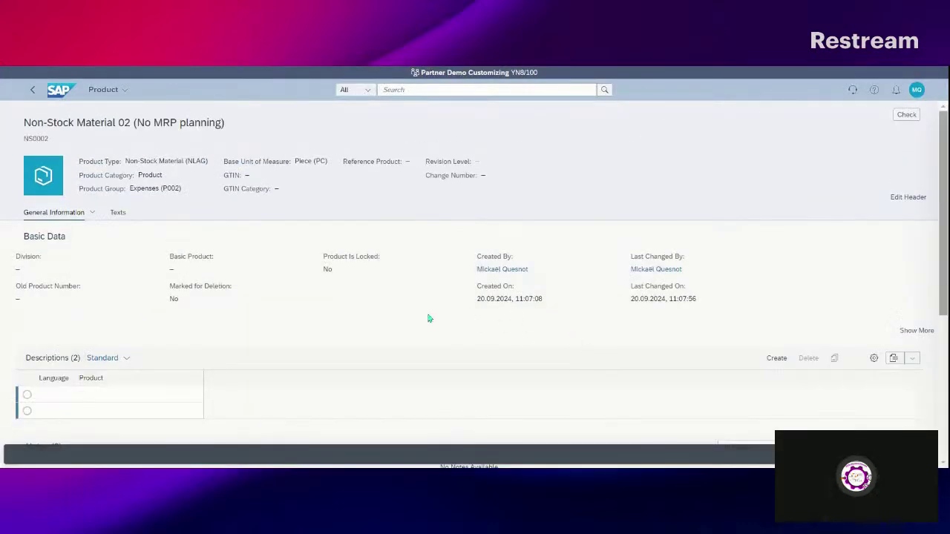
Replace the French product description with "Non-Stock Material 02 (No MRP planning)"
left_click_drag(170, 397, 73, 398)
key("ctrl+v")
left_click(542, 297)
left_click(181, 397)
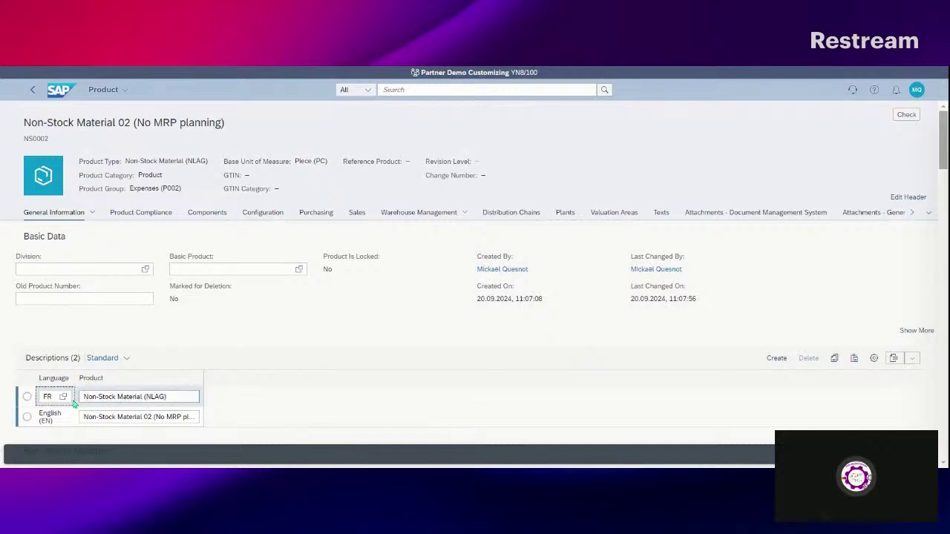
key("ctrl+v")
left_click(542, 298)
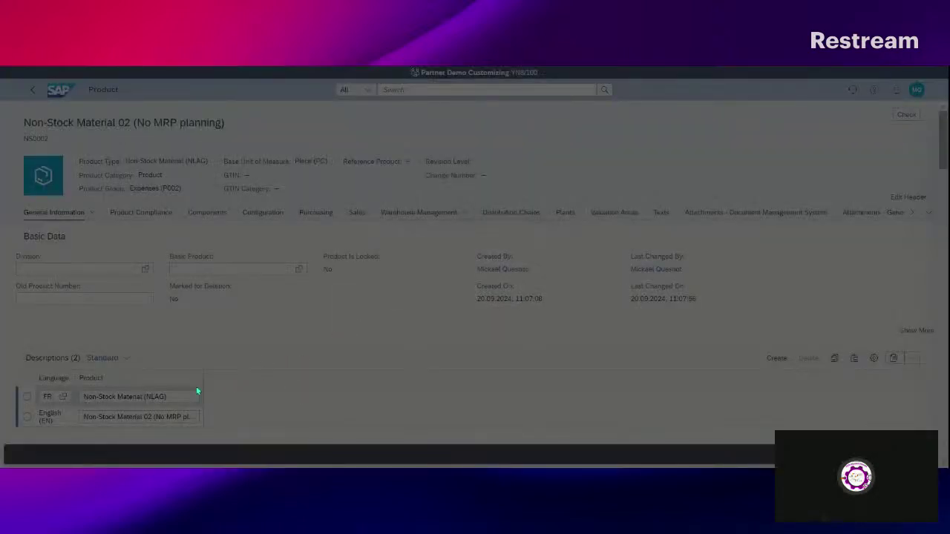
left_click(182, 396)
key("BackSpace")
key("BackSpace")
key("BackSpace")
key("BackSpace")
key("BackSpace")
key("BackSpace")
key("BackSpace")
key("BackSpace")
key("BackSpace")
key("BackSpace")
key("BackSpace")
key("BackSpace")
key("BackSpace")
key("BackSpace")
key("BackSpace")
key("BackSpace")
key("BackSpace")
key("BackSpace")
key("BackSpace")
key("BackSpace")
key("ctrl+v")
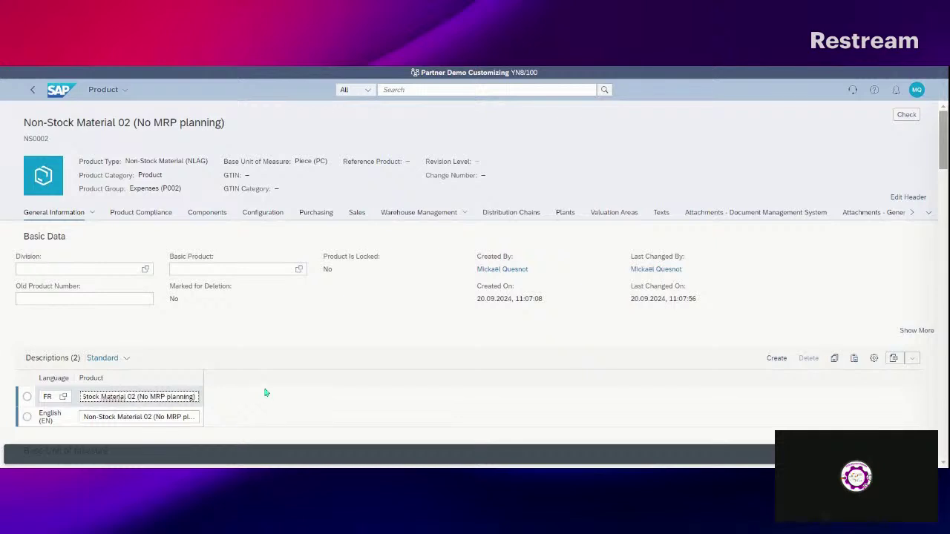
Add a distribution chain to the product with sales organization KPC1 and distribution channel Direct sales (Z1)
left_click(511, 213)
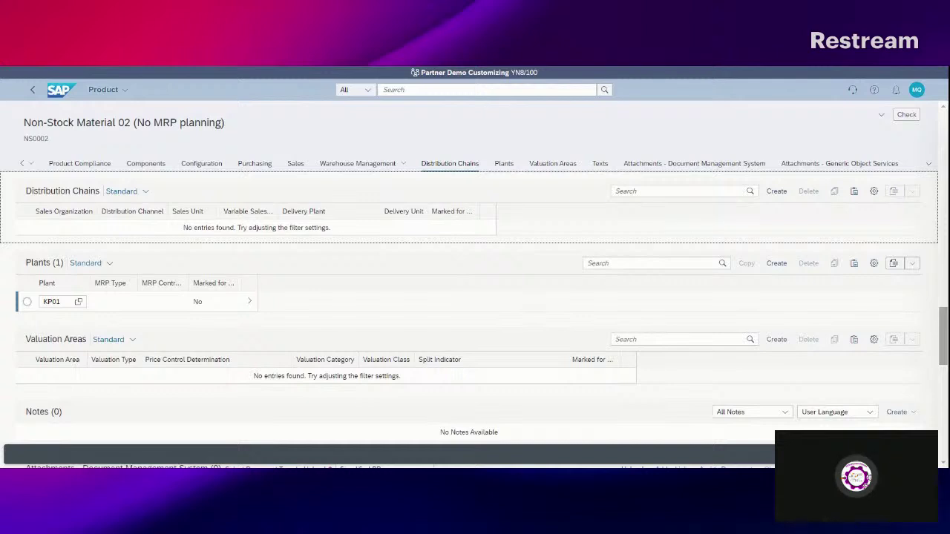
left_click(776, 191)
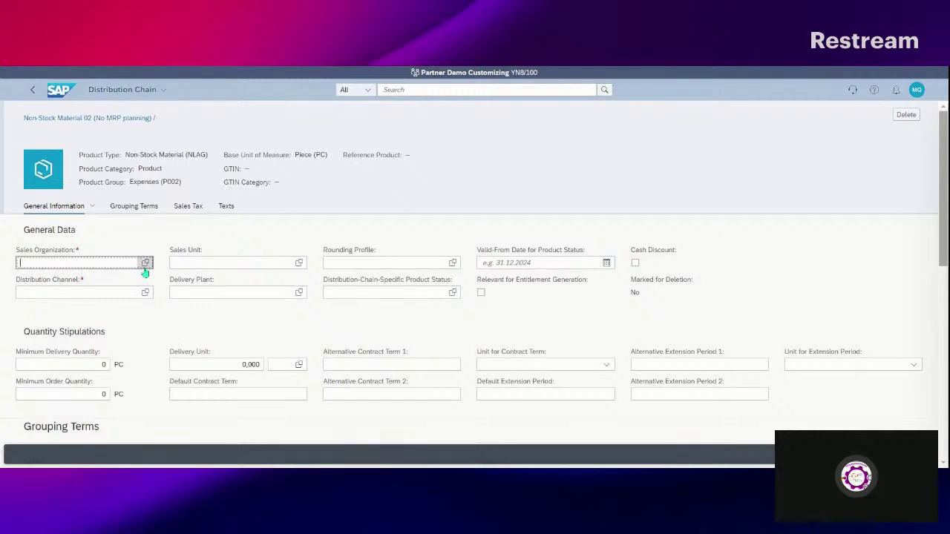
type("Kpc1")
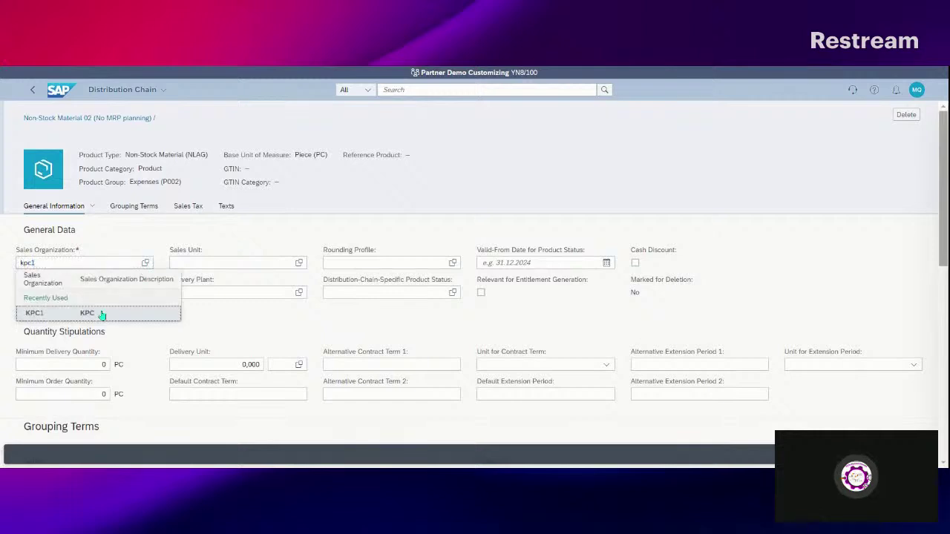
left_click(84, 312)
left_click(142, 307)
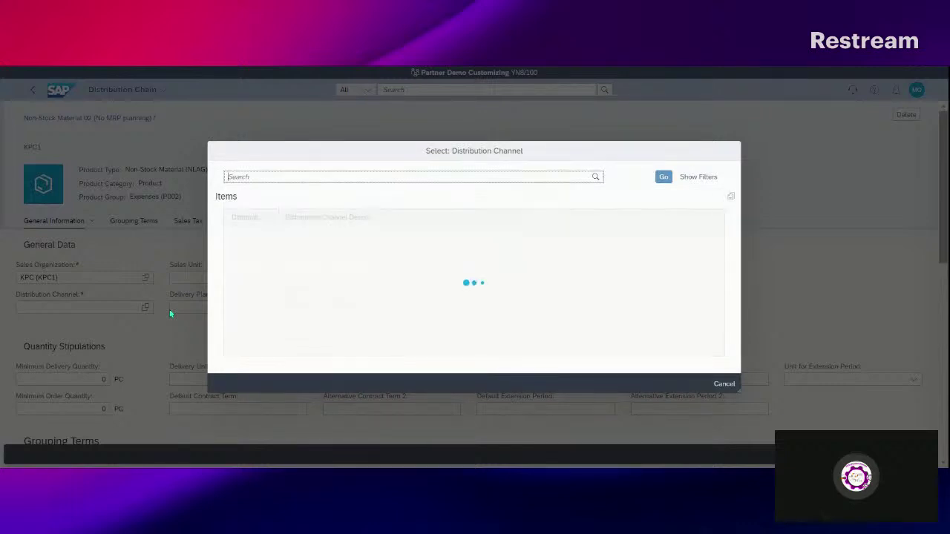
left_click(269, 236)
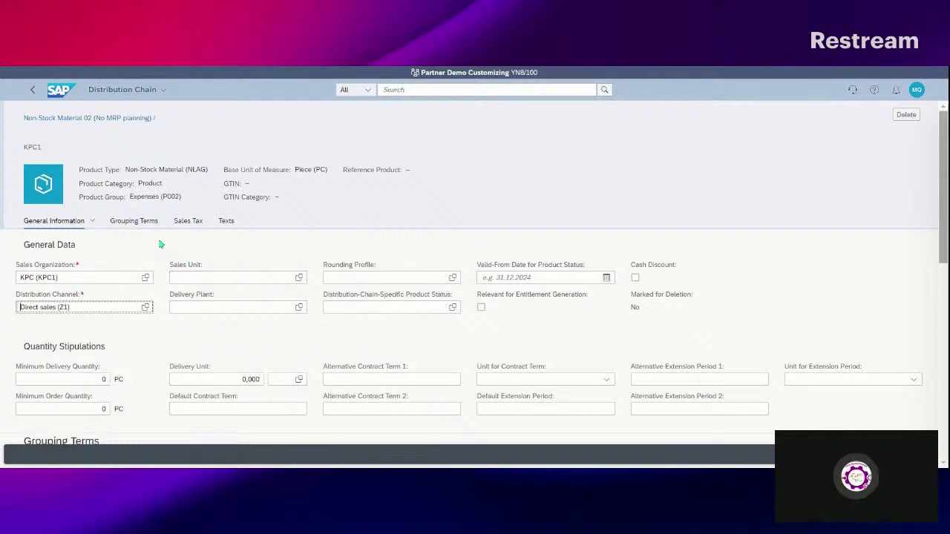
Set the distribution chain's item category group to Non-stock Material (NLAG)
left_click(136, 221)
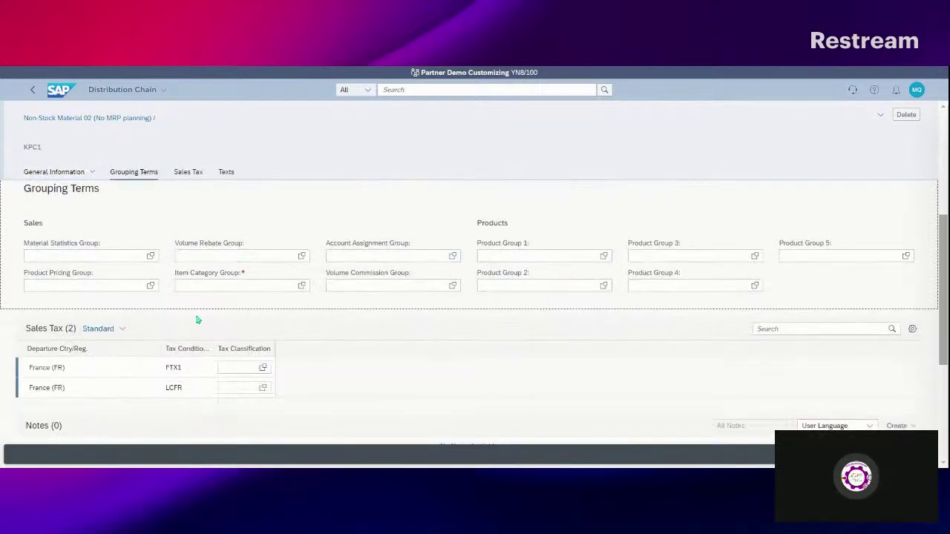
left_click(300, 288)
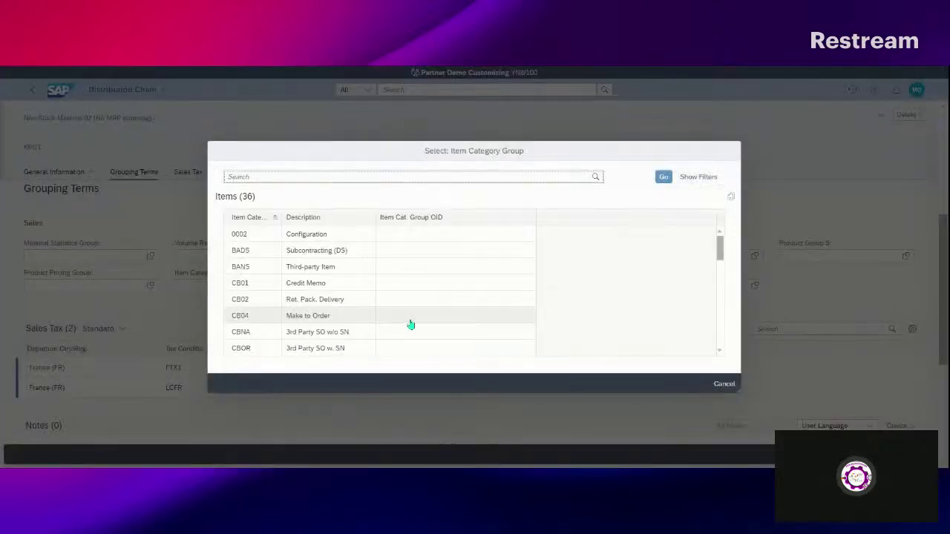
scroll(325, 256, "down", 5)
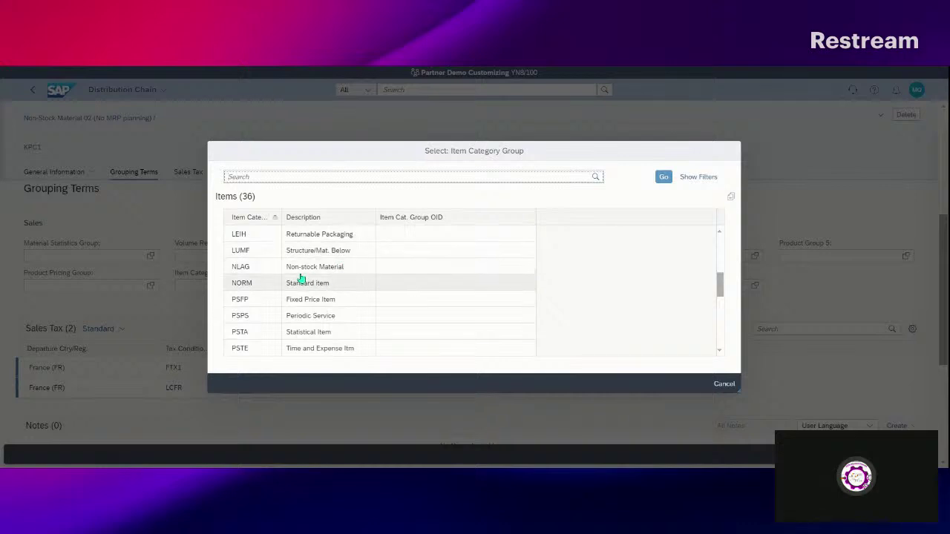
left_click(321, 272)
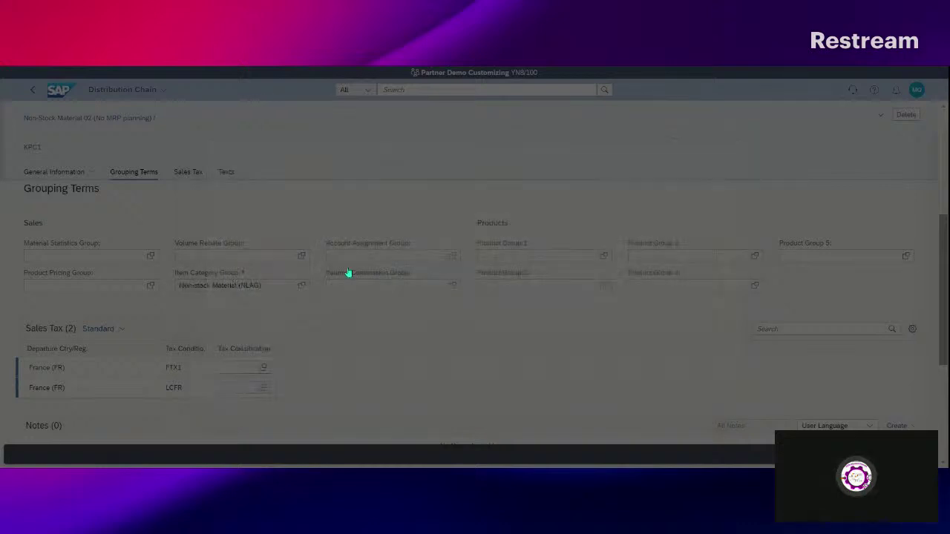
Set the French tax classifications to 1 for FTX1 and 0 for LCFR, and apply the distribution chain
left_click(250, 368)
type("1")
left_click(264, 367)
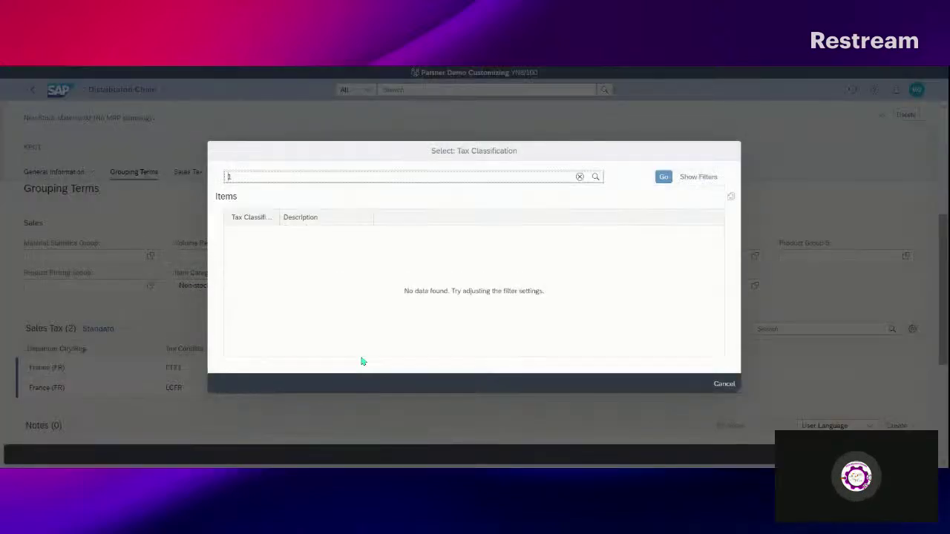
left_click(303, 241)
left_click(261, 387)
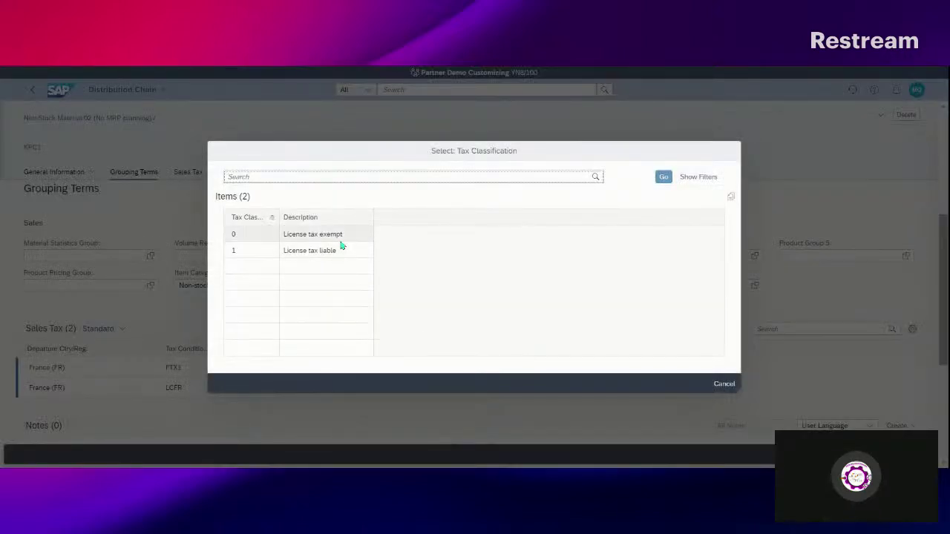
left_click(340, 242)
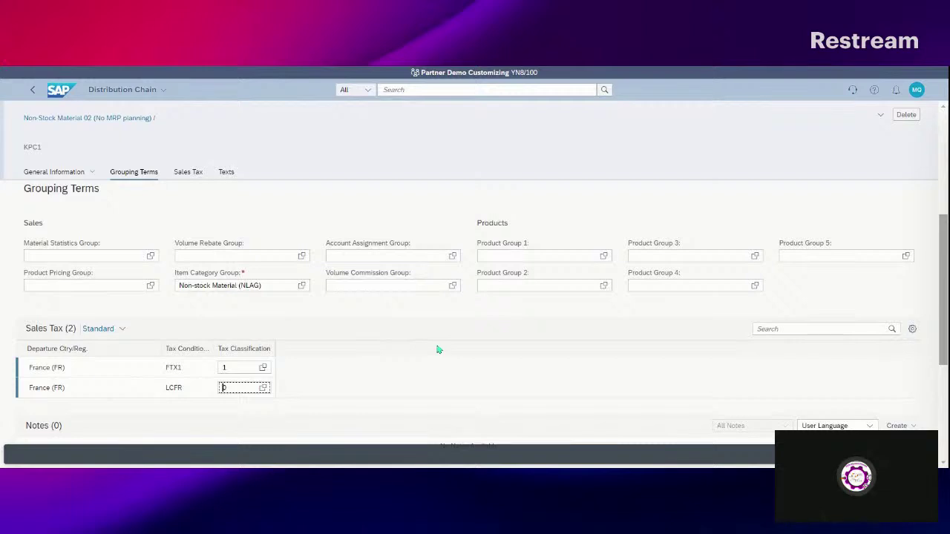
left_click(909, 454)
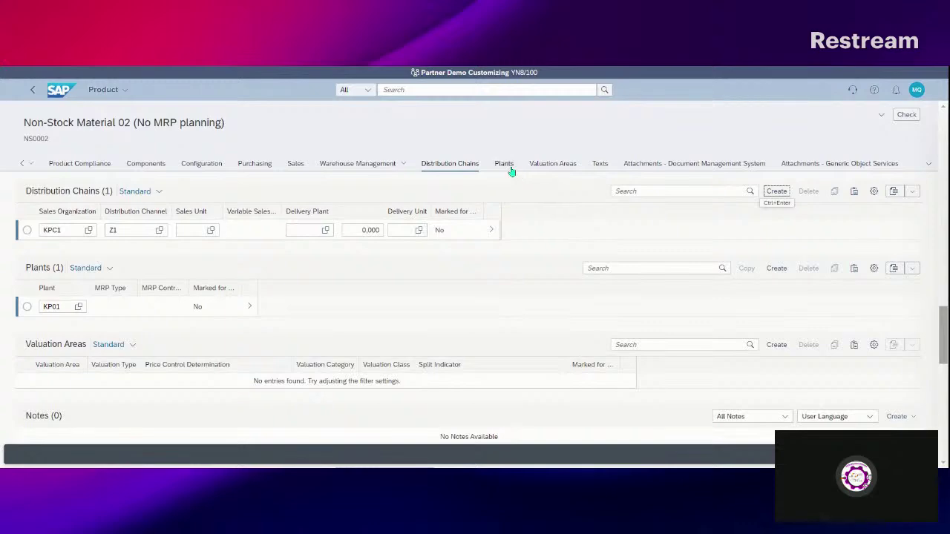
Check the product's plants, and add valuation area KP01 with valuation class Non-Stock Mat. without ID (YB00)
left_click(504, 165)
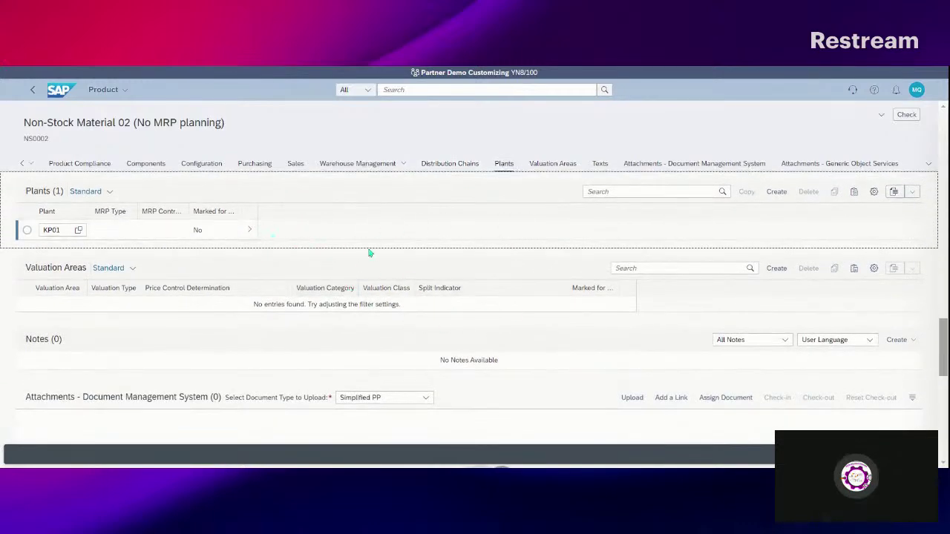
left_click(564, 164)
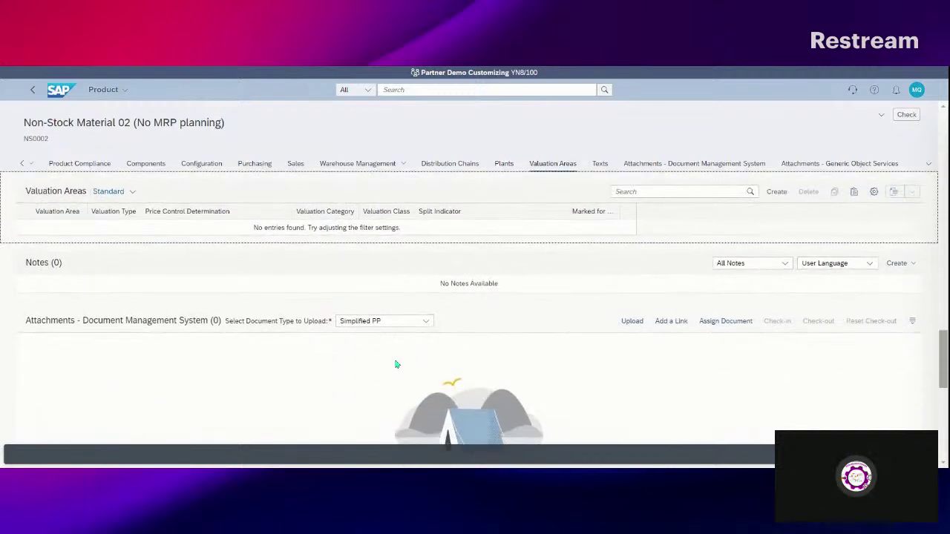
left_click(776, 191)
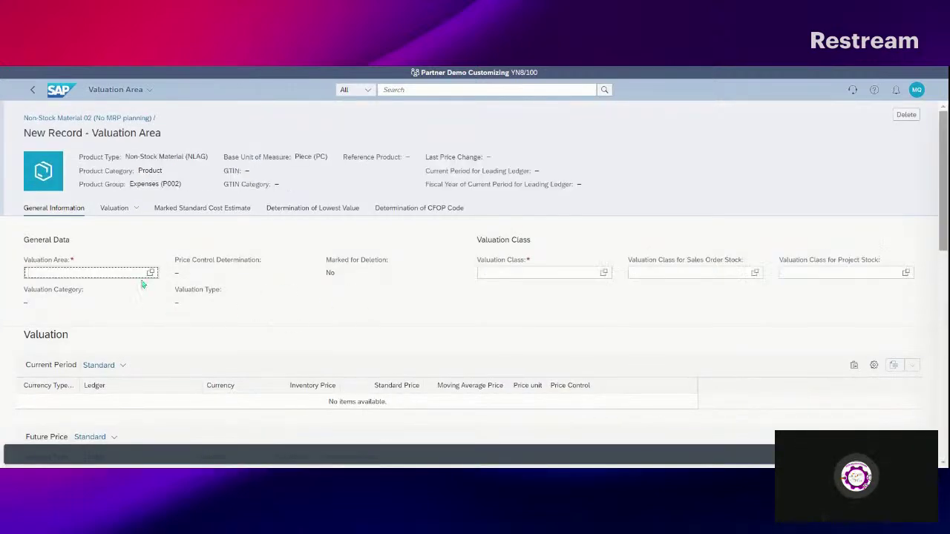
left_click(149, 273)
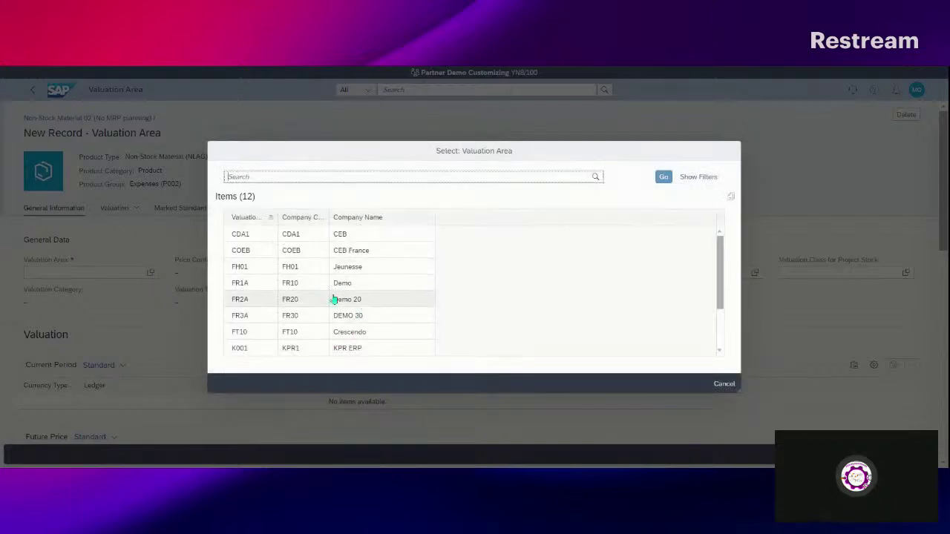
scroll(401, 326, "down", 2)
left_click(260, 317)
left_click(602, 273)
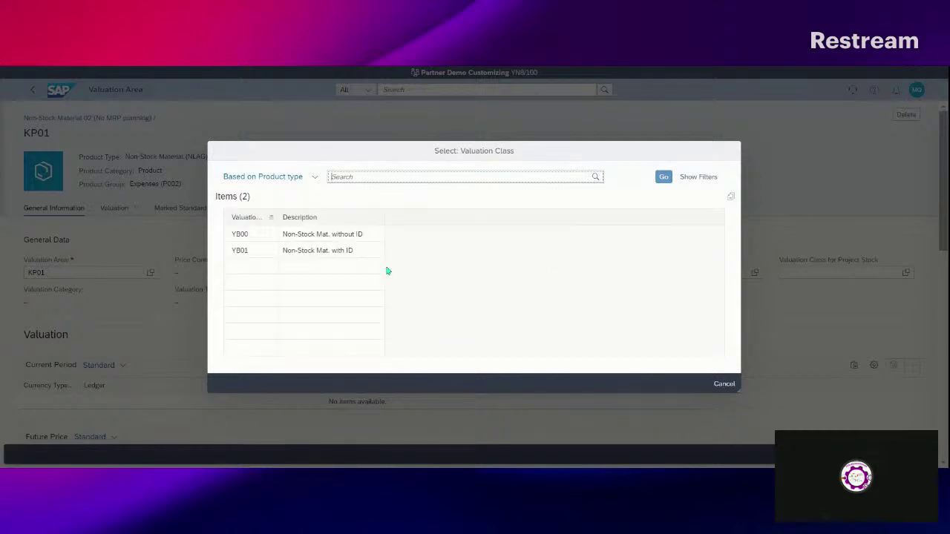
left_click(356, 236)
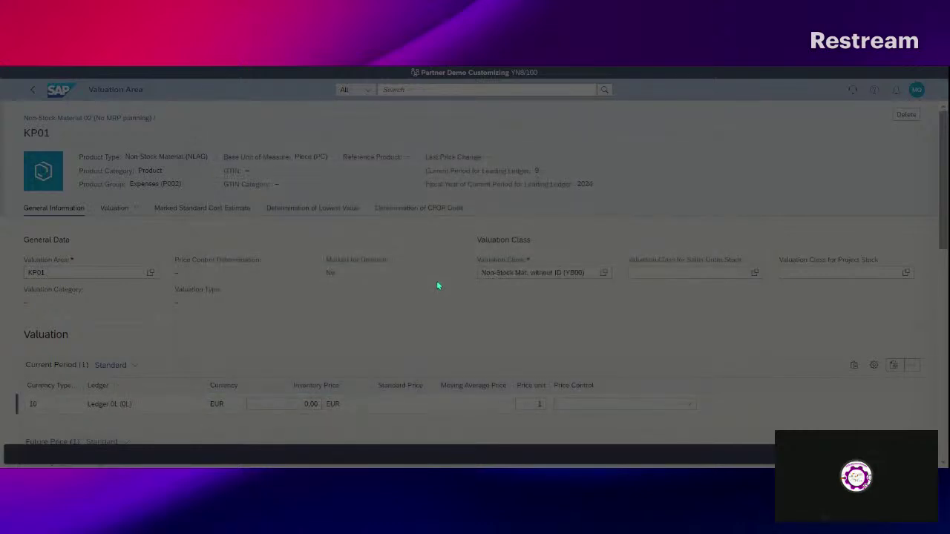
Set the current period inventory price of valuation area KP01 to 1 EUR and try to create the product
left_click_drag(292, 406, 345, 405)
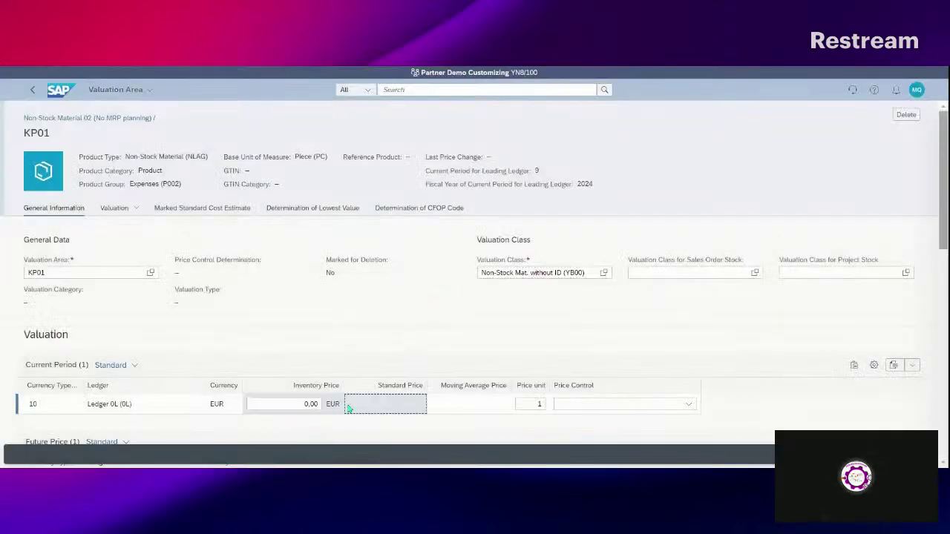
double_click(310, 404)
type("1")
left_click(331, 402)
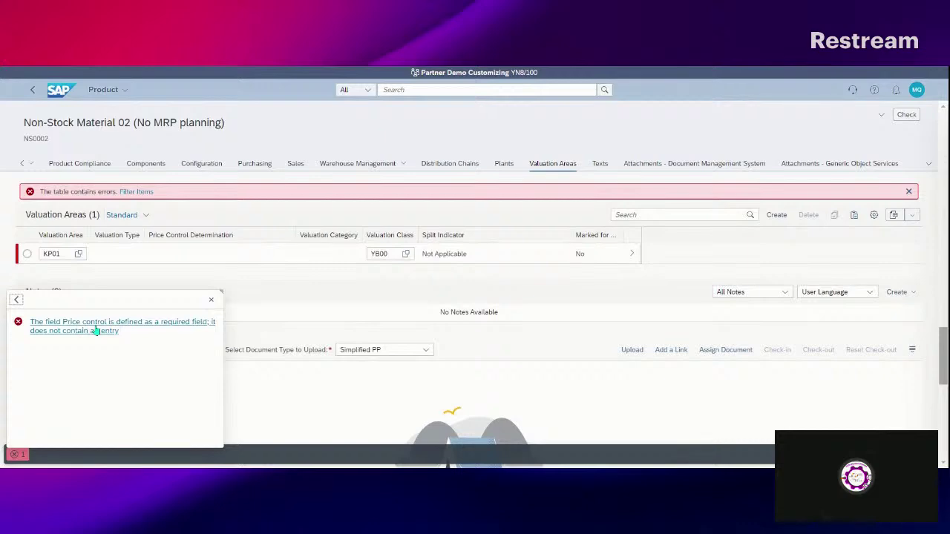
Open valuation area KP01 from the price control error and examine its valuation data for the missing required field
left_click(95, 330)
scroll(255, 324, "down", 5)
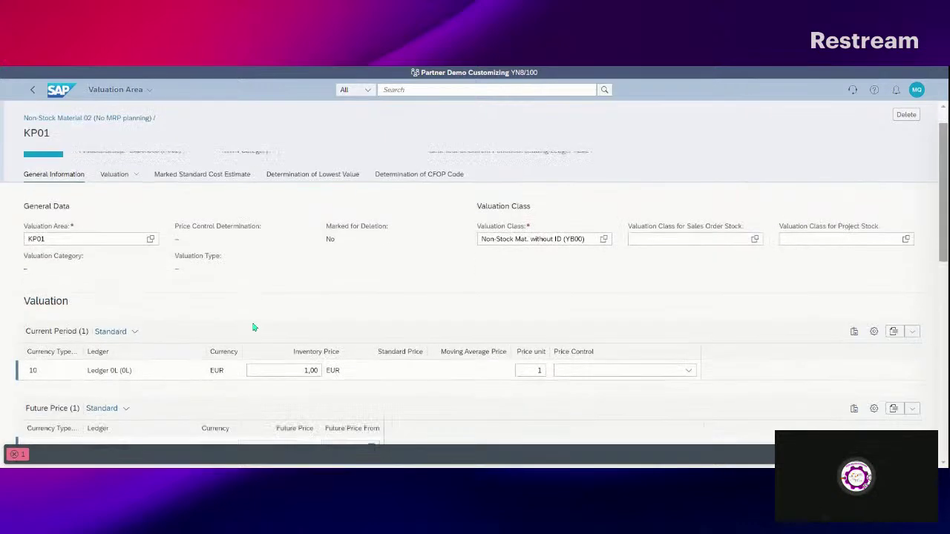
scroll(253, 327, "down", 3)
scroll(256, 326, "up", 5)
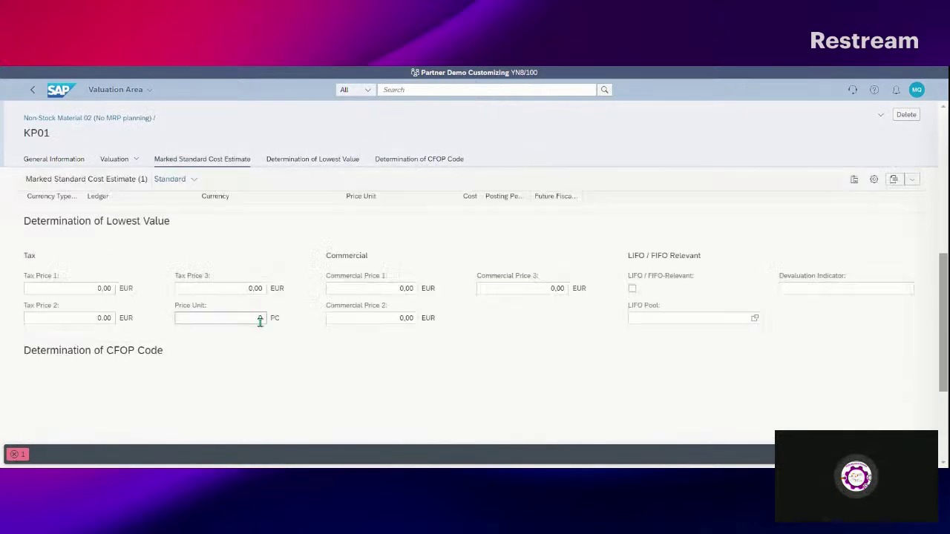
scroll(261, 324, "up", 3)
scroll(262, 326, "down", 3)
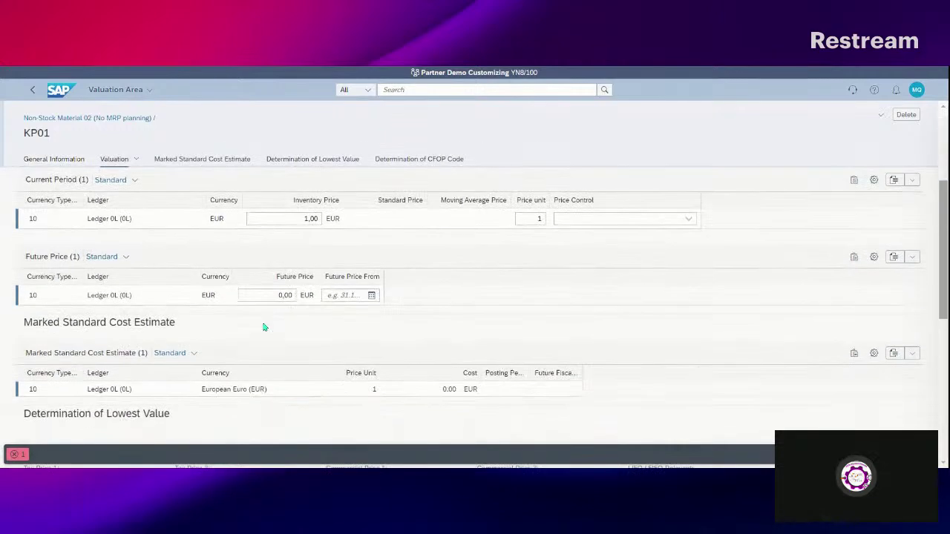
scroll(266, 326, "up", 2)
left_click(16, 454)
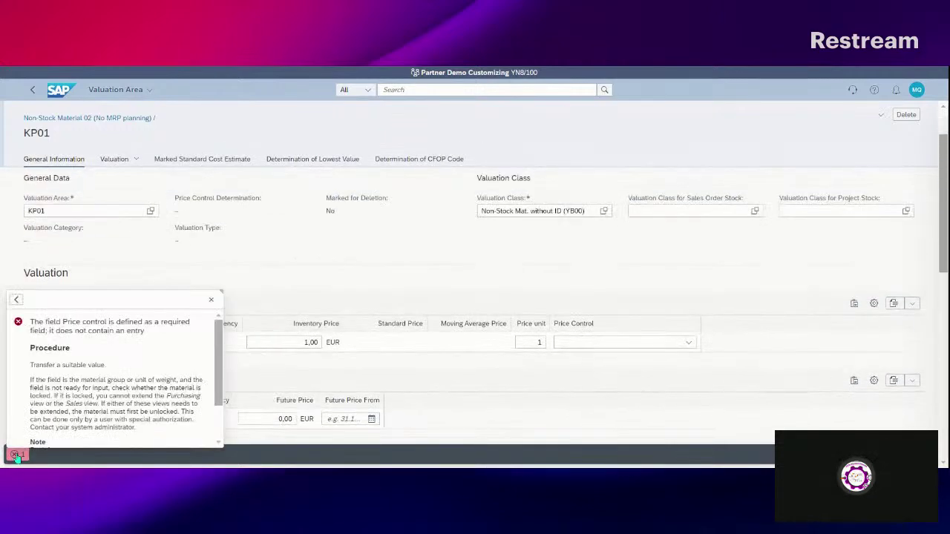
left_click(16, 454)
scroll(206, 330, "down", 4)
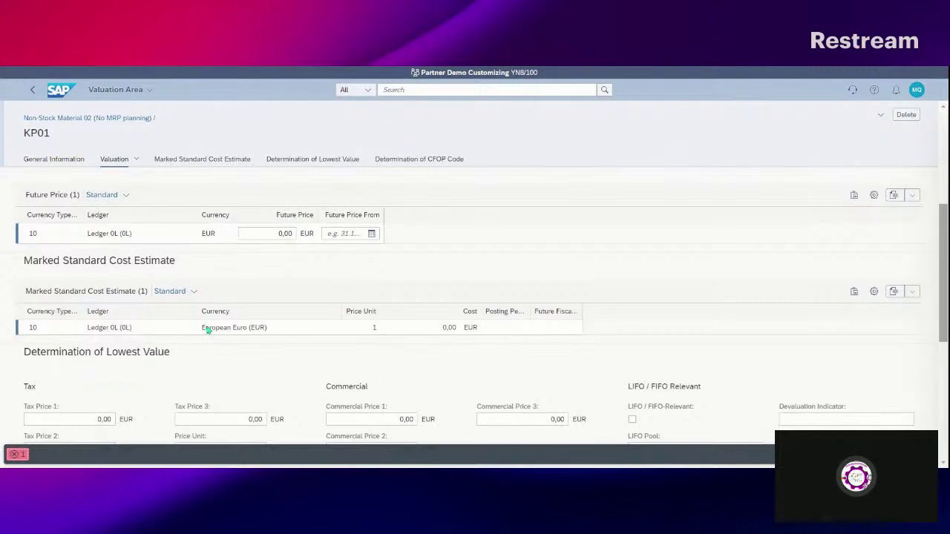
scroll(203, 347, "down", 2)
scroll(223, 343, "up", 2)
scroll(319, 342, "up", 5)
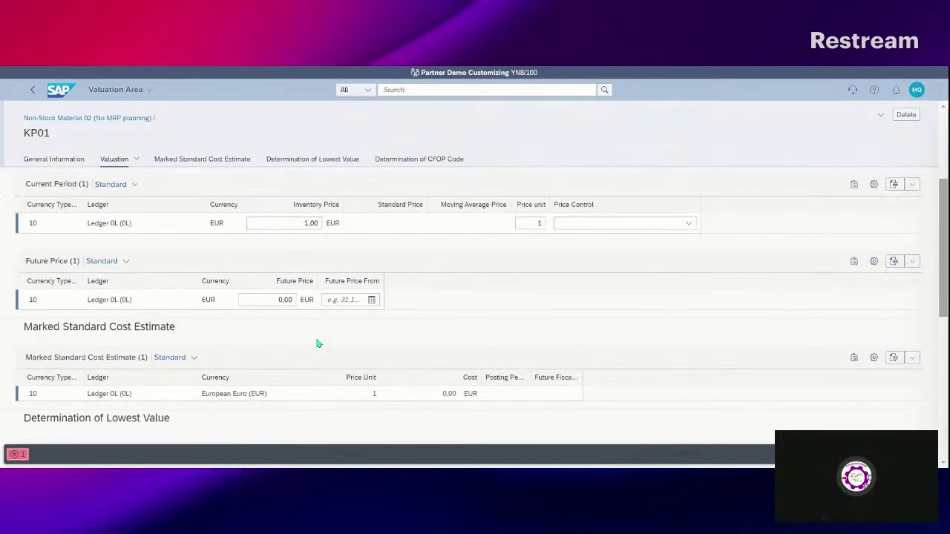
scroll(274, 336, "down", 2)
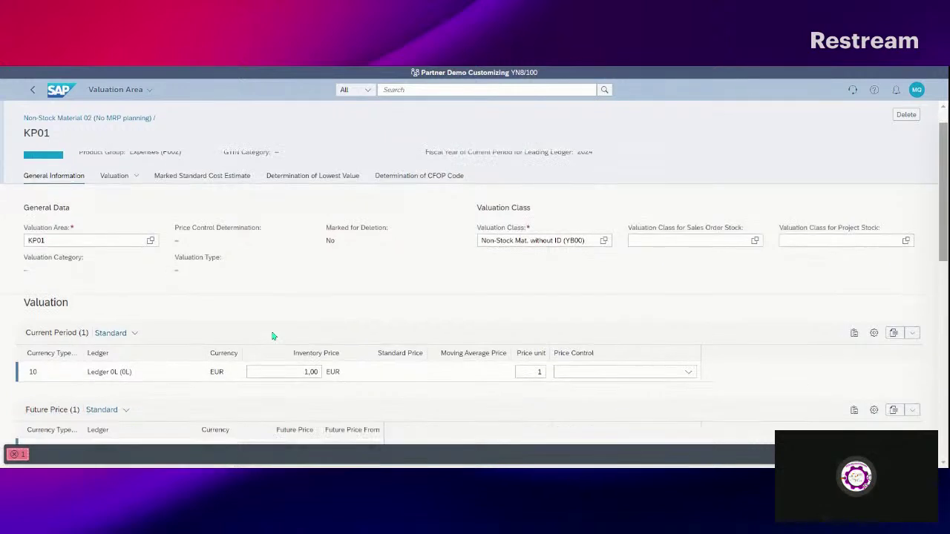
Set the current period's price control to Standard price (S), apply the valuation area and create the product
left_click(688, 348)
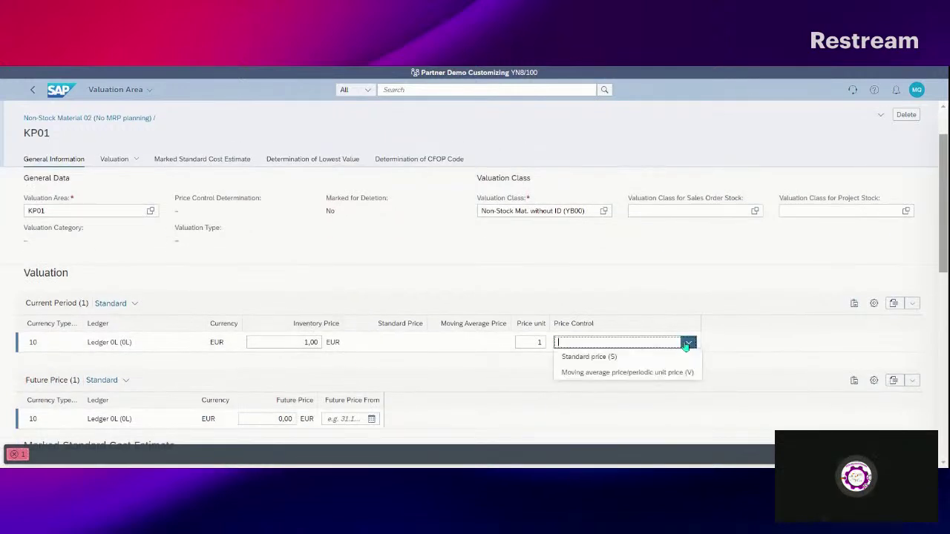
left_click(613, 357)
left_click(911, 454)
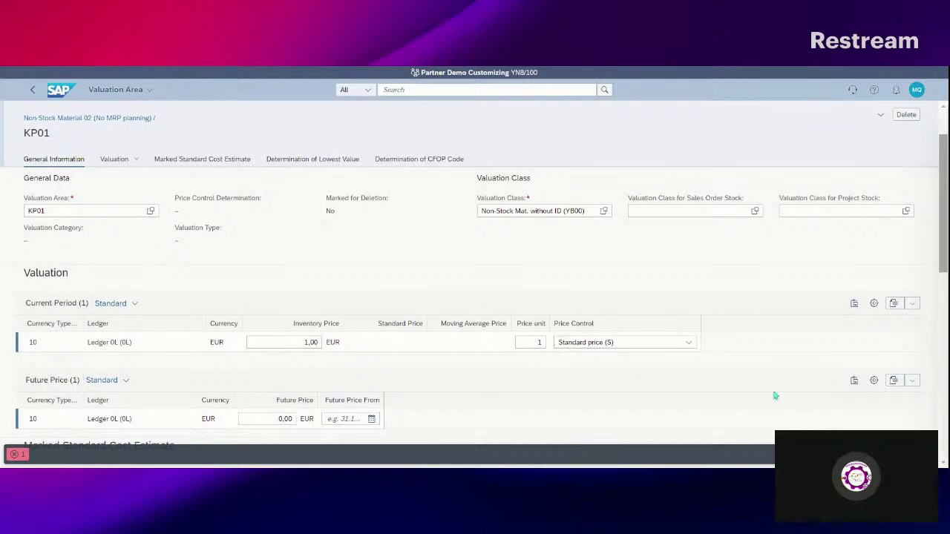
left_click(909, 454)
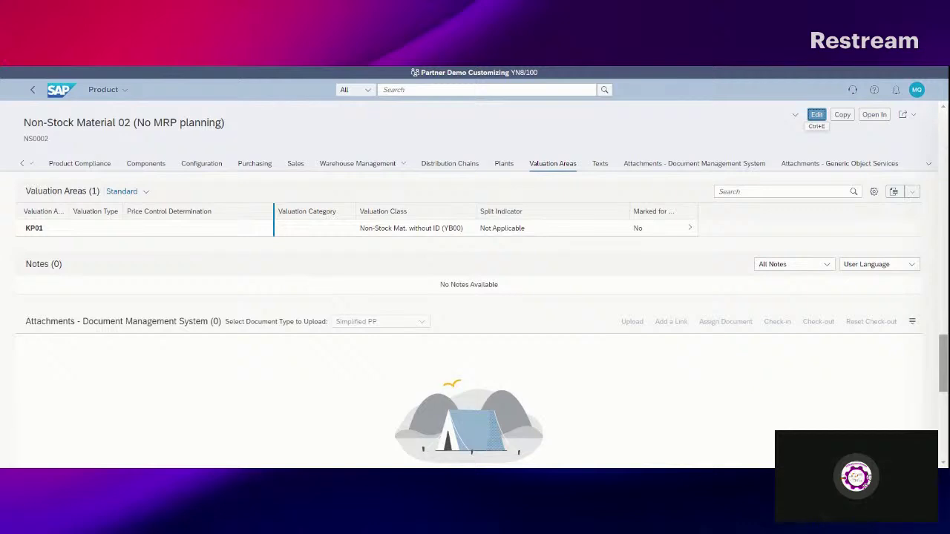
Copy the product number NS0002 from the product header and return to the home page
double_click(33, 139)
key("ctrl+c")
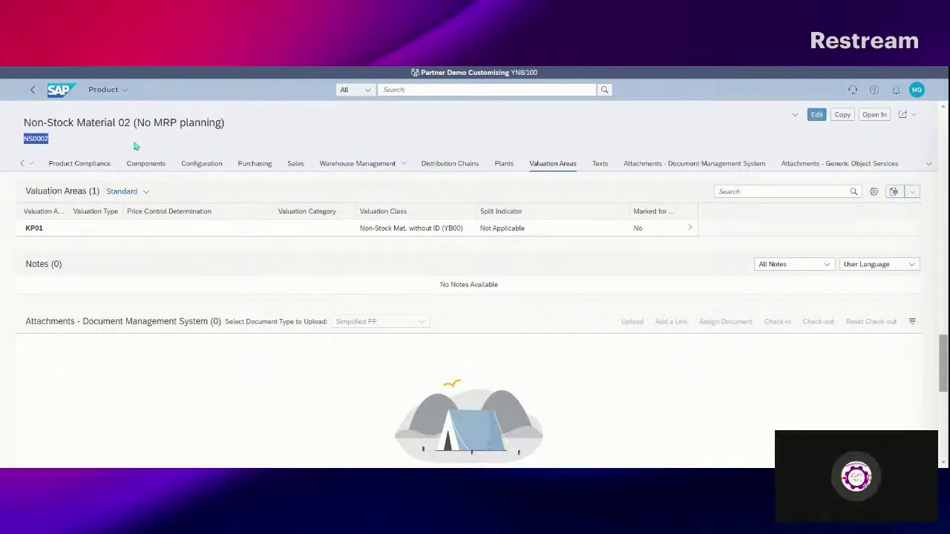
left_click(62, 92)
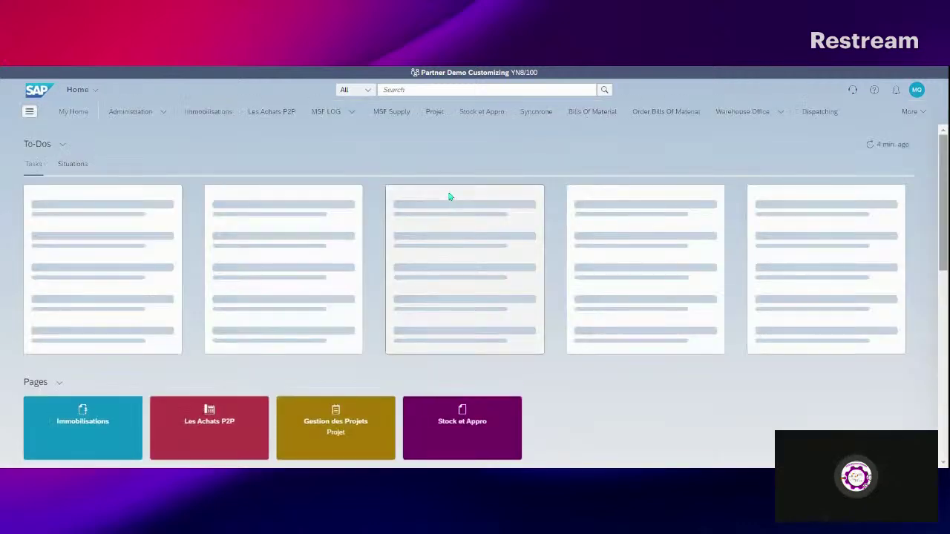
Search the launchpad for "manage sales" and open the Manage Sales Orders app
left_click(417, 89)
type("mana")
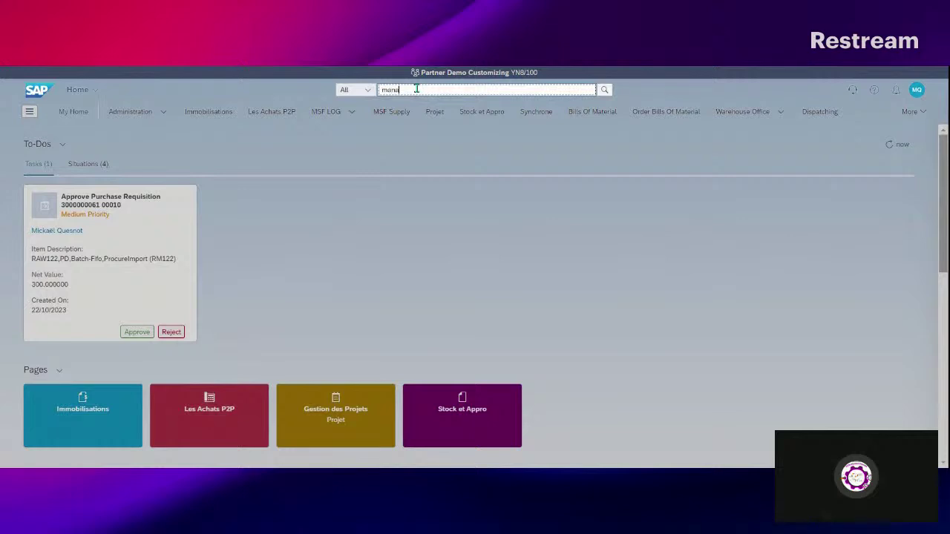
type("ge cust")
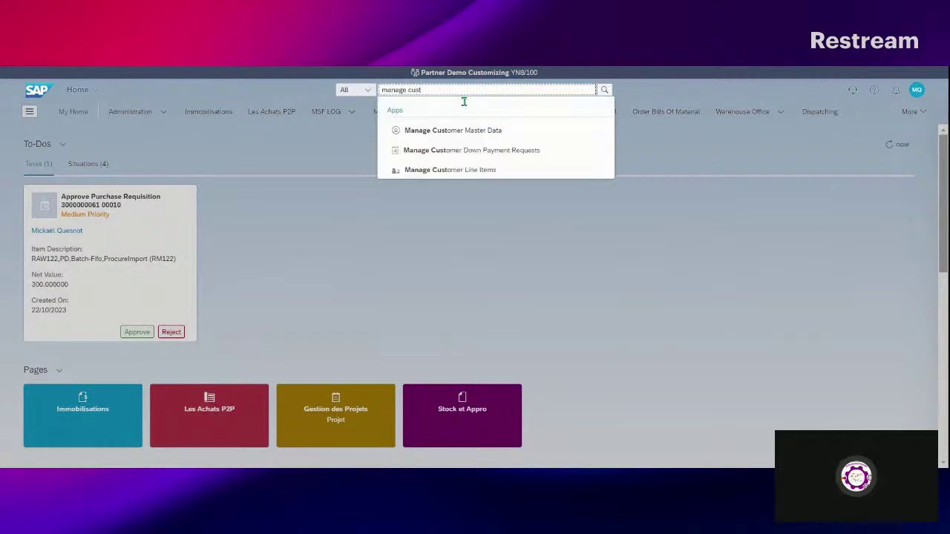
key("BackSpace")
key("BackSpace")
key("BackSpace")
key("BackSpace")
type("sales")
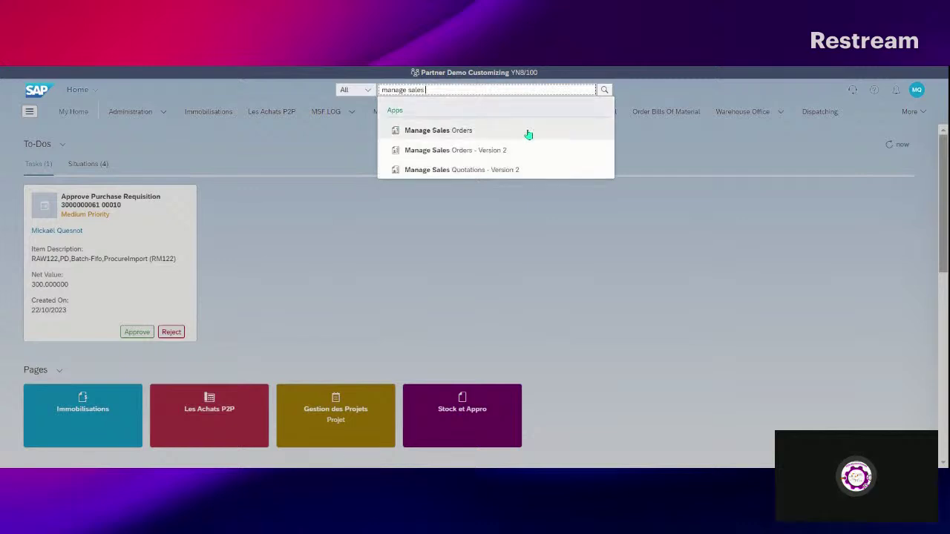
left_click(470, 131)
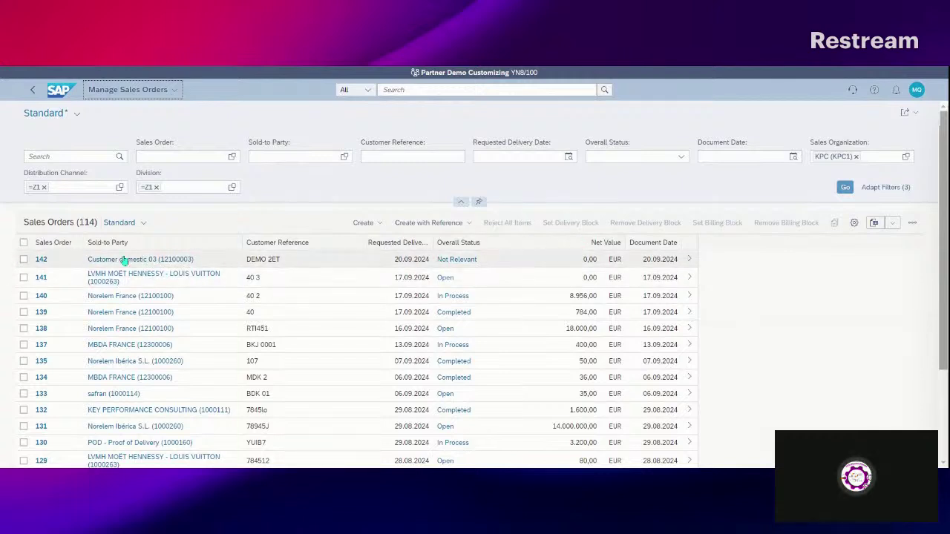
Open the standard order with customer reference DEMO 2ET in change mode and show its item overview
left_click(23, 259)
left_click(686, 259)
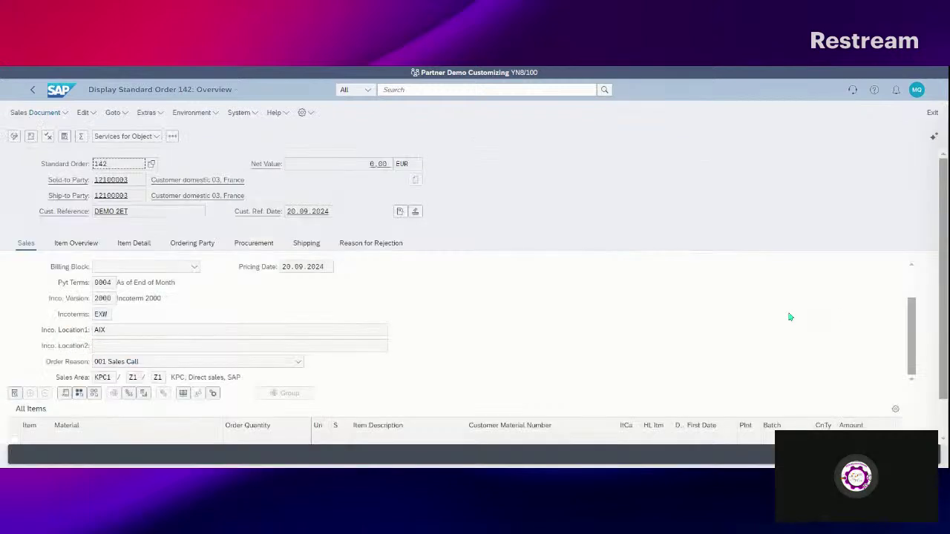
left_click(15, 138)
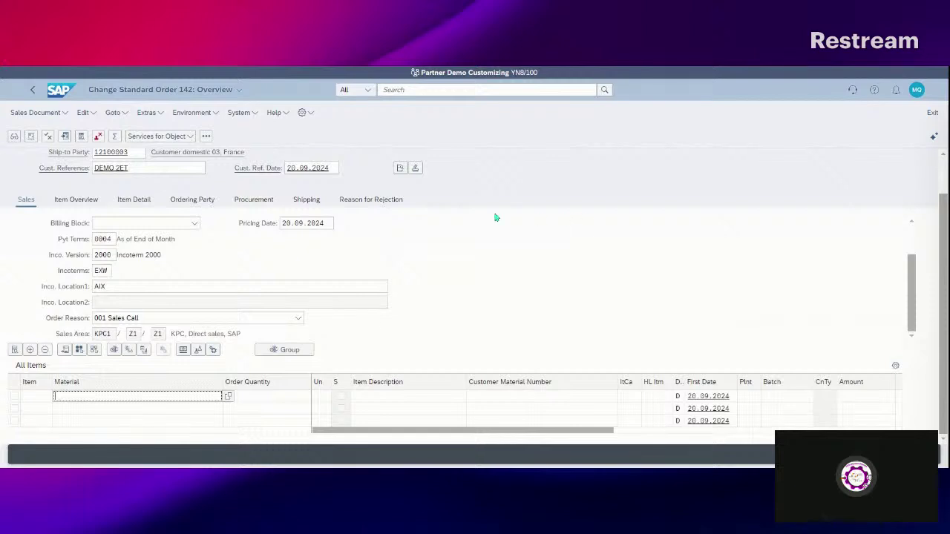
left_click(77, 200)
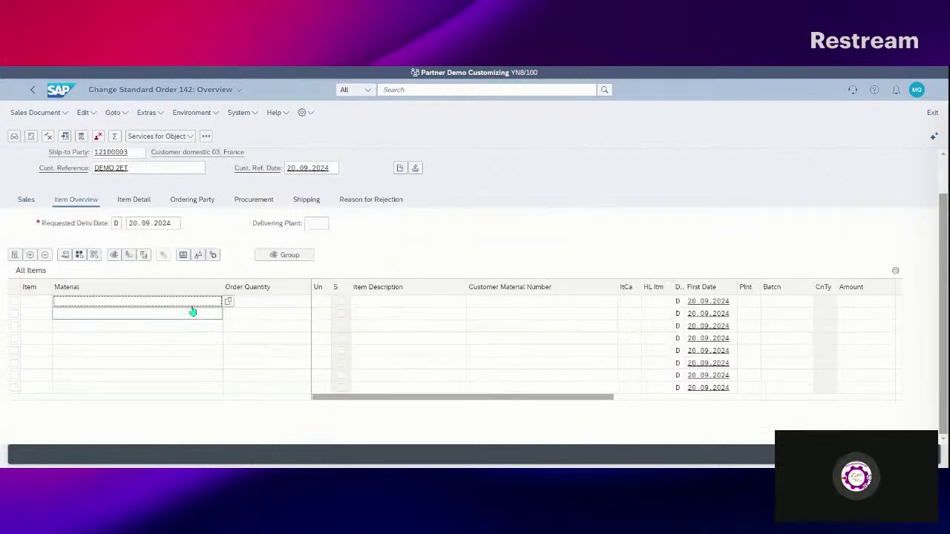
Add material NS0002 to the sales order as the first item with an order quantity of 1
key("ctrl+v")
left_click(266, 301)
type("1")
key("Return")
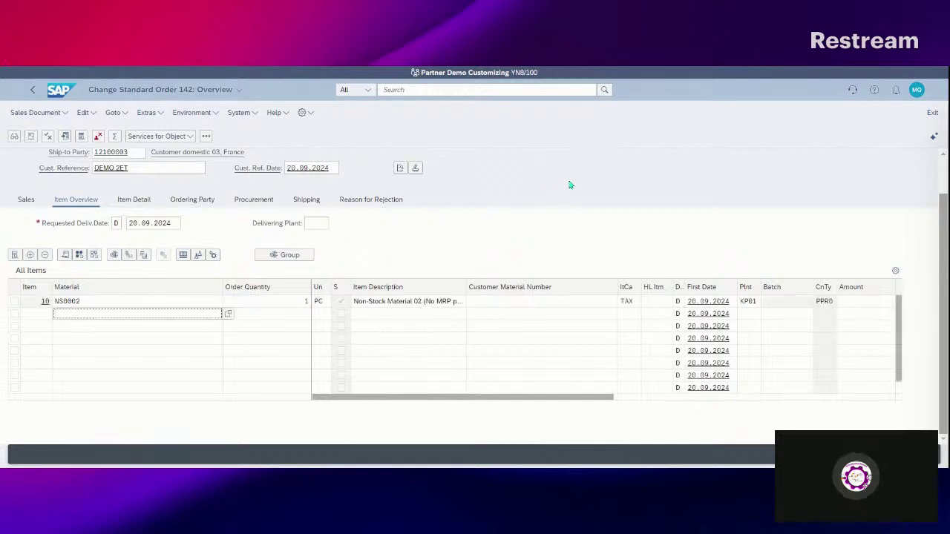
Check the available item categories for NS0002 and choose TAX (Non-Stock Item)
left_click(636, 301)
left_click(645, 302)
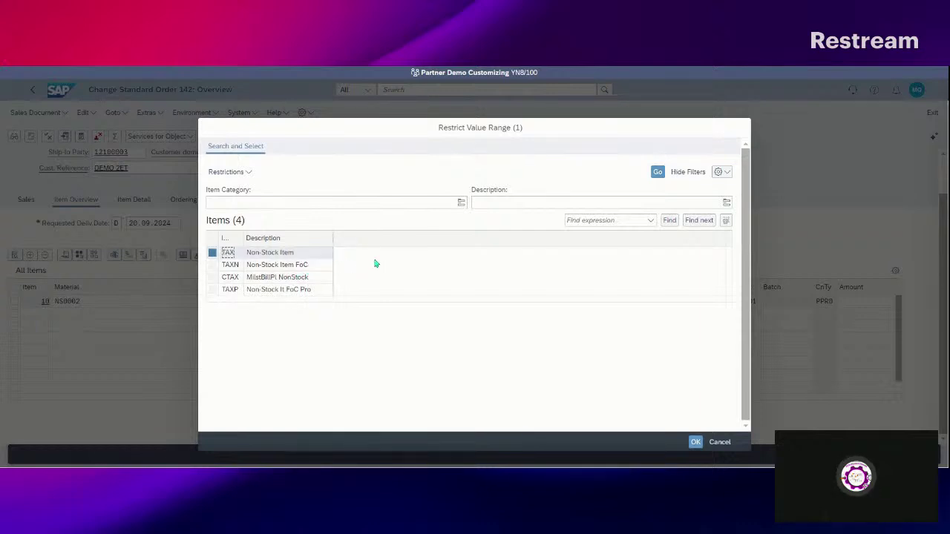
double_click(304, 254)
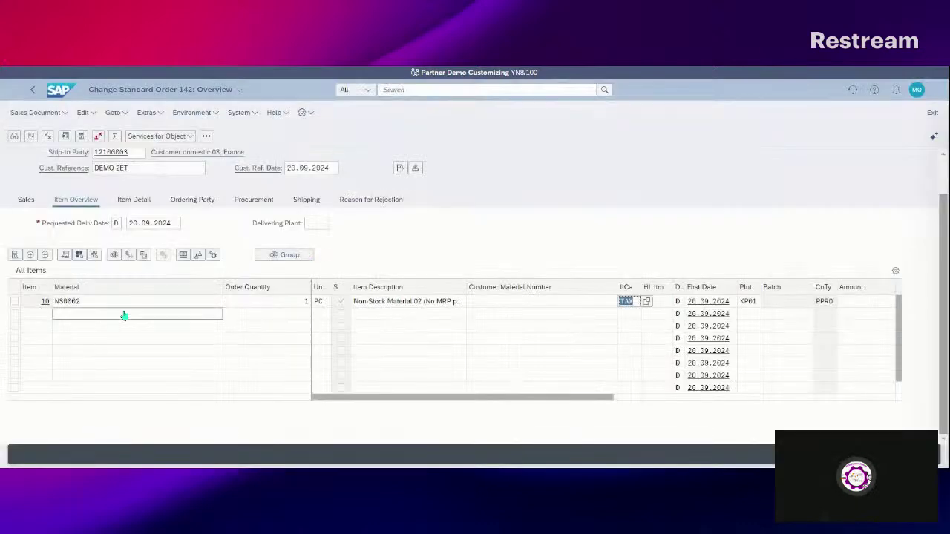
Open the pricing conditions of item 10 and add the Manual Price condition type PMP0
left_click(22, 303)
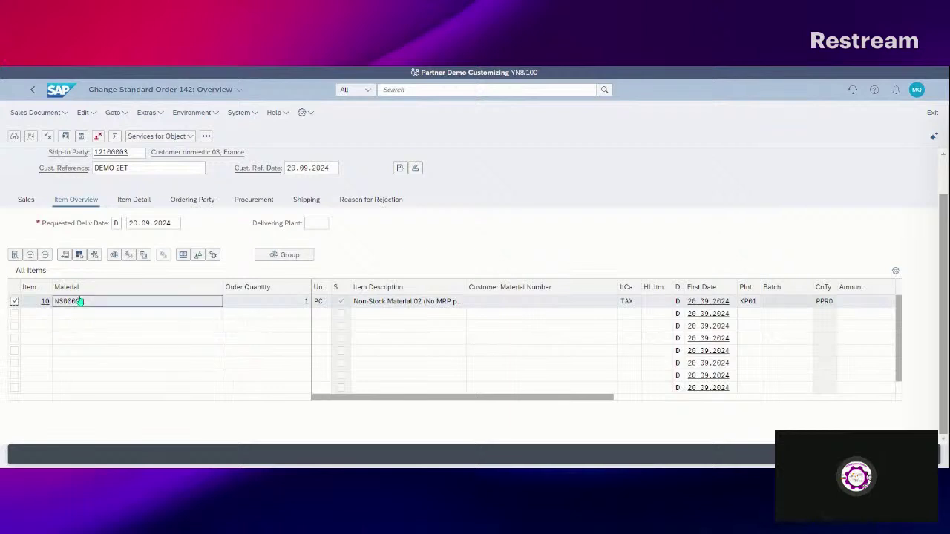
left_click(182, 255)
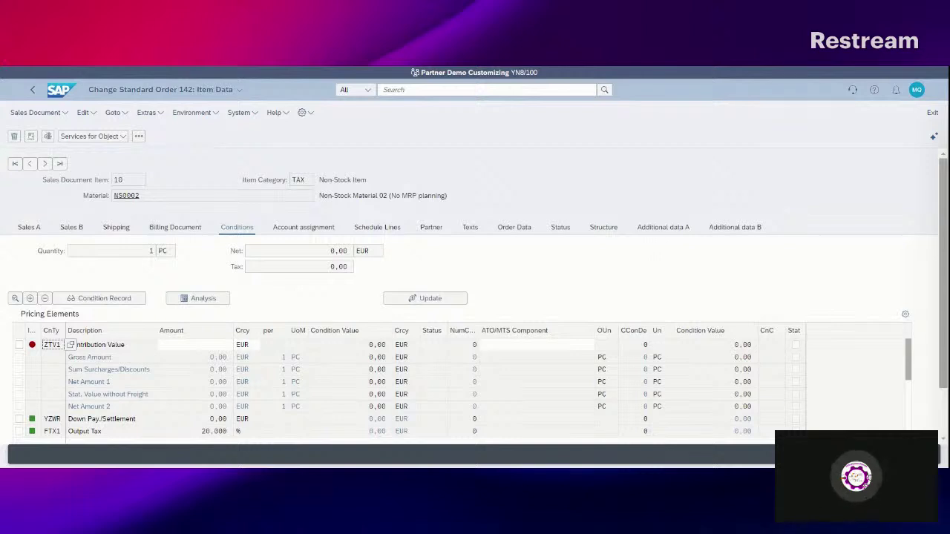
left_click(215, 345)
left_click(30, 298)
type("pmp0")
key("Return")
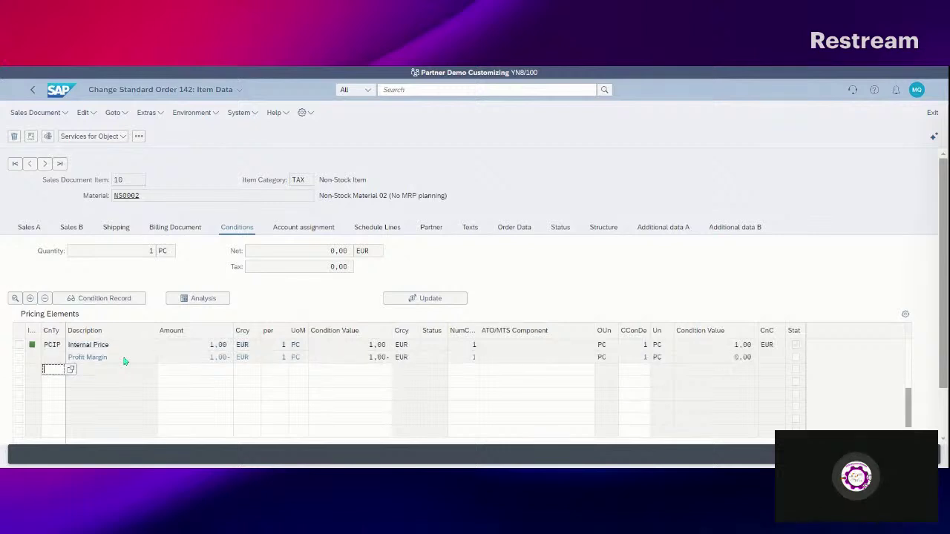
Set the manual price amount to 100 EUR and save the sales order
scroll(124, 362, "up", 3)
left_click(207, 362)
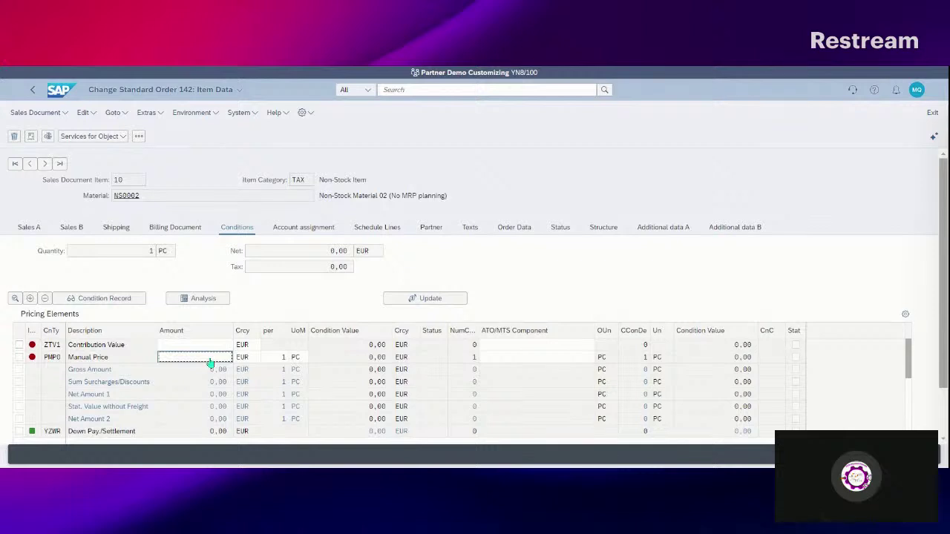
type("100")
key("Return")
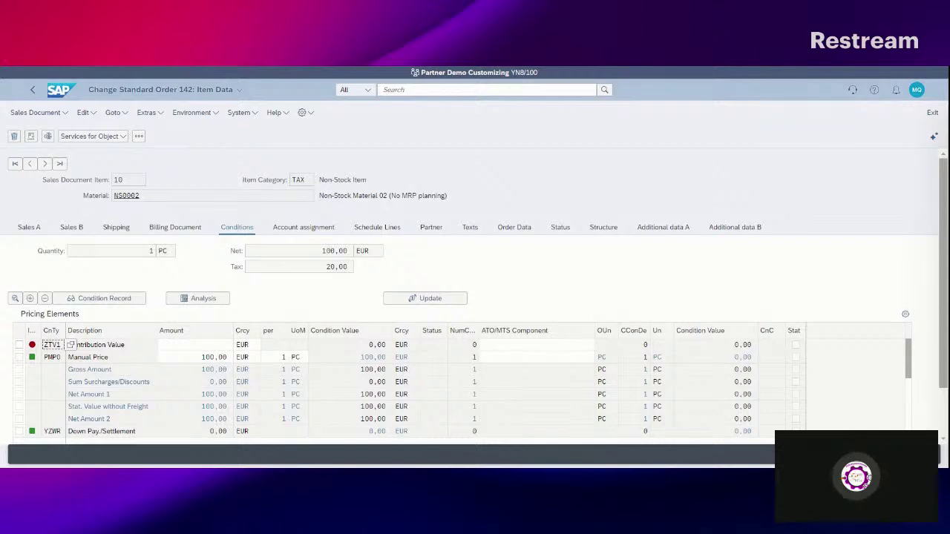
key("ctrl+s")
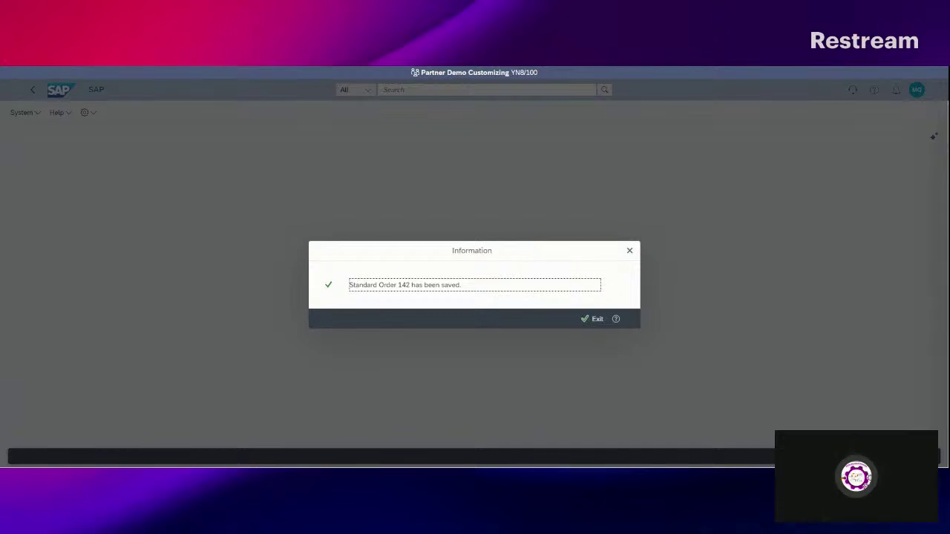
left_click(589, 319)
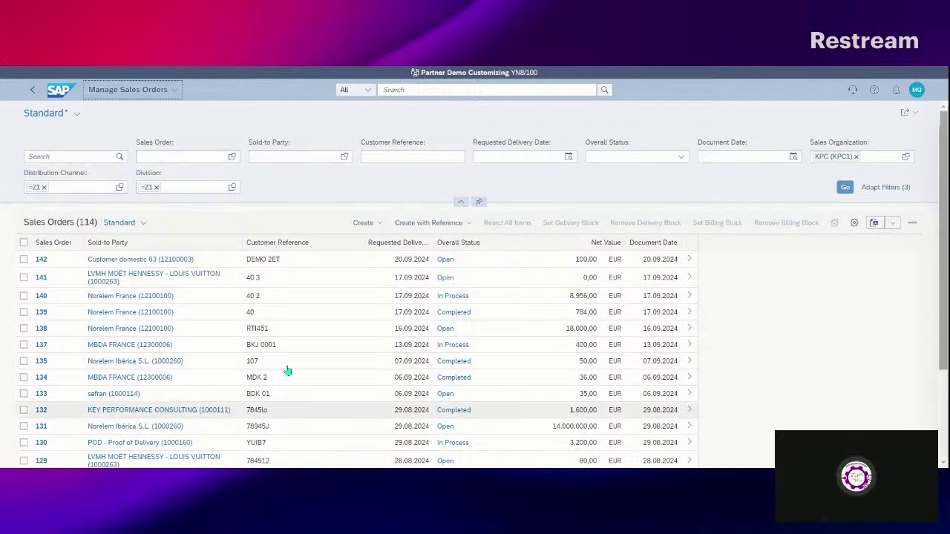
Display the DEMO 2ET order's output and preview its ORDER_CONFIRMATION document to examine the item, price and tax details
left_click(24, 259)
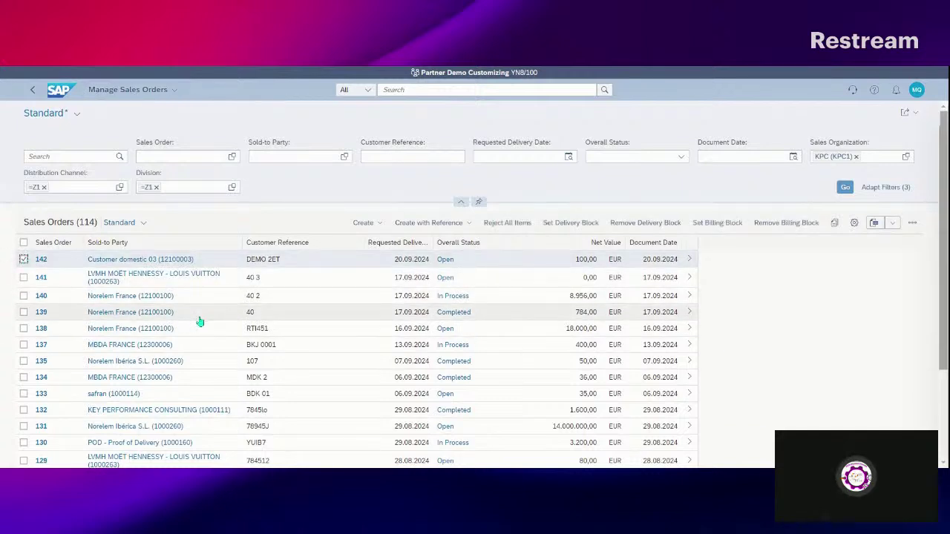
left_click(689, 259)
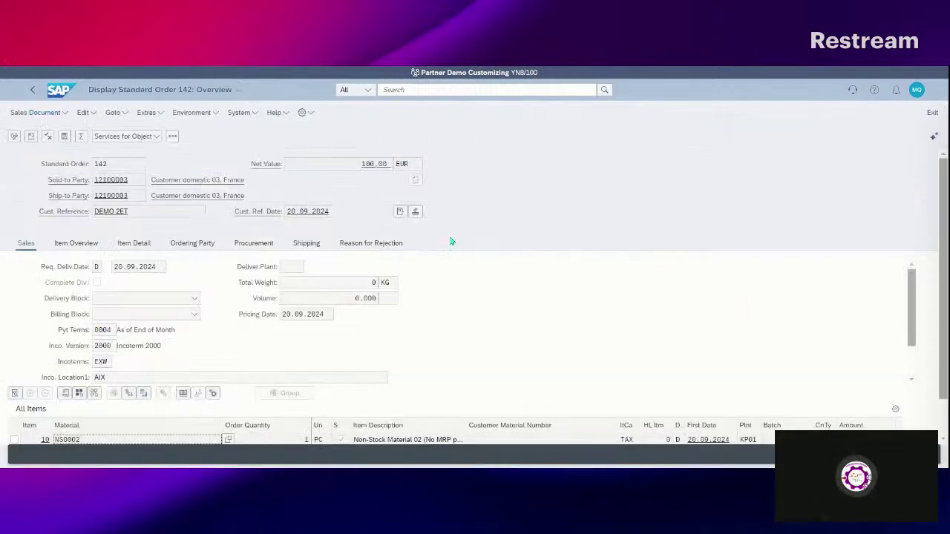
left_click(415, 213)
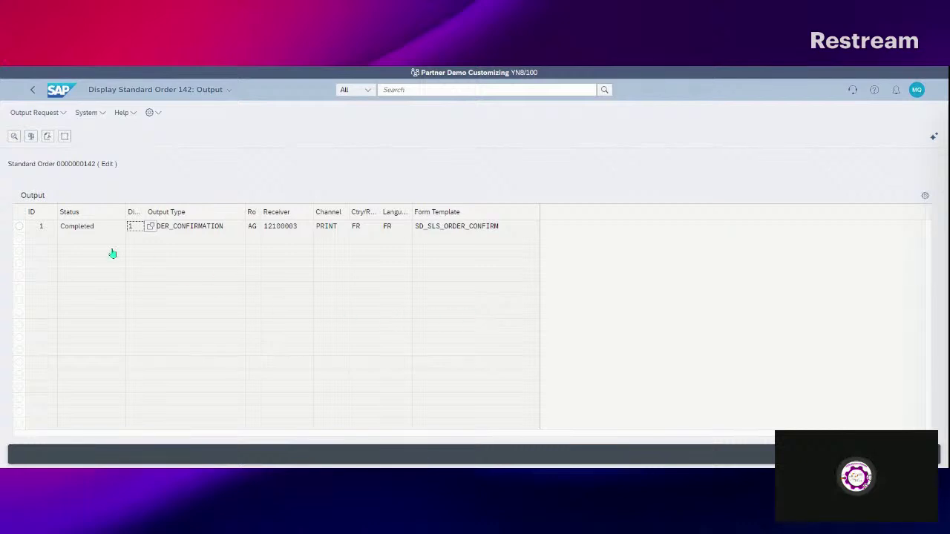
left_click(19, 226)
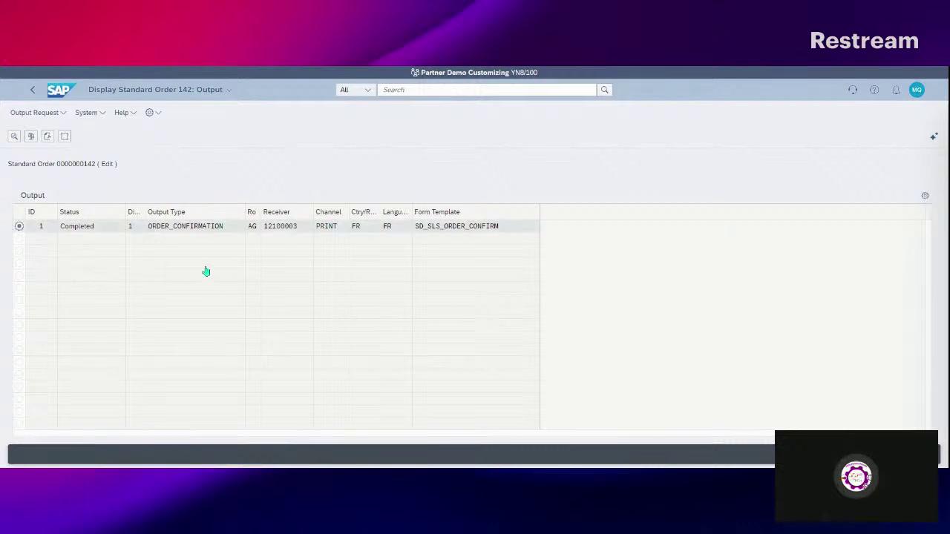
left_click(47, 137)
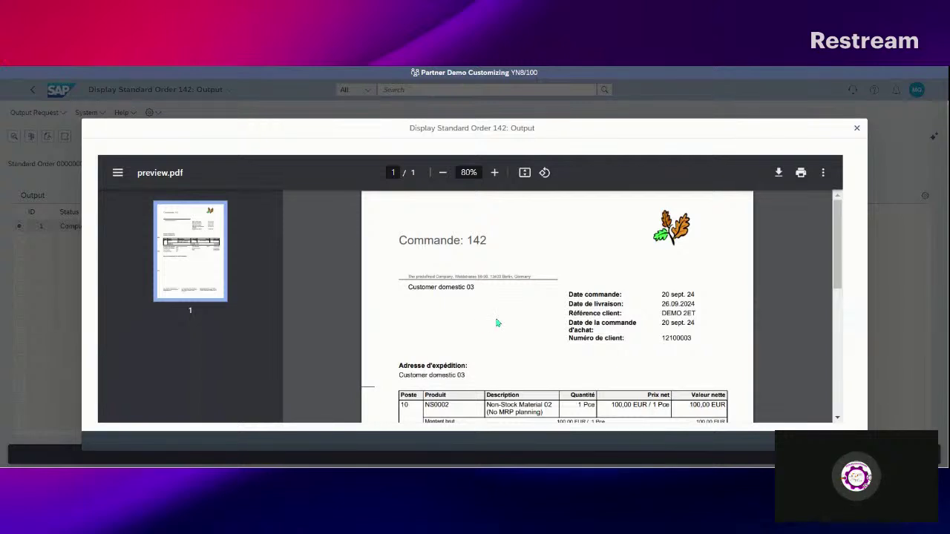
scroll(498, 322, "down", 3)
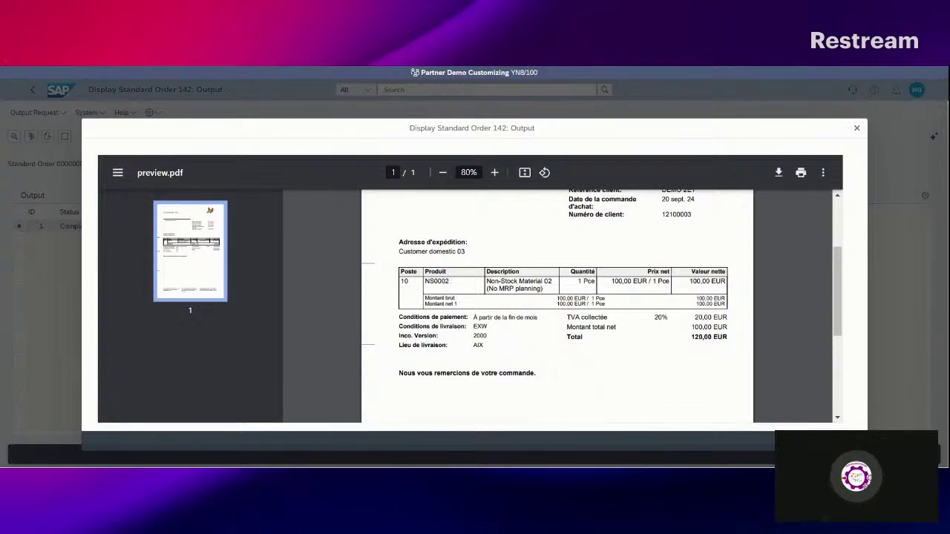
Close the order confirmation preview, review the sales order's overview with its item data, and return to the home page
scroll(501, 318, "down", 5)
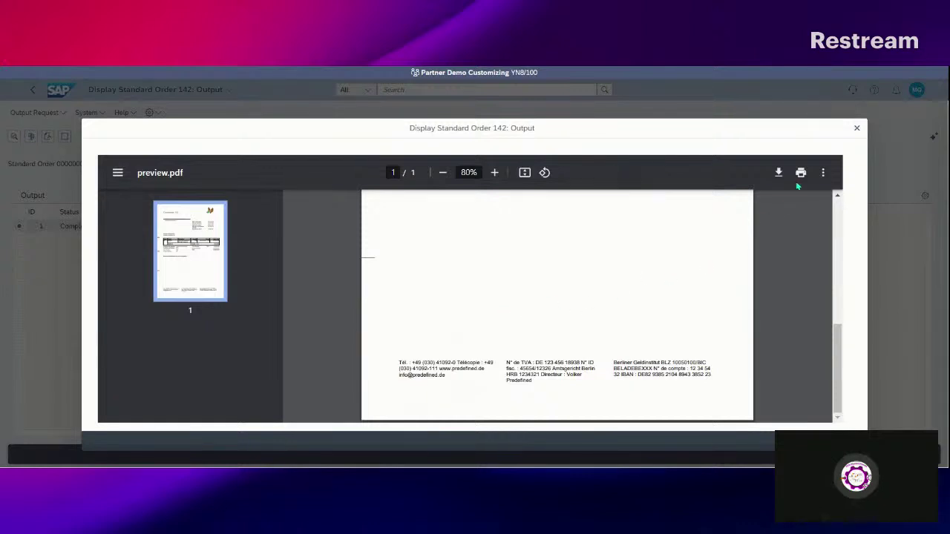
left_click(856, 128)
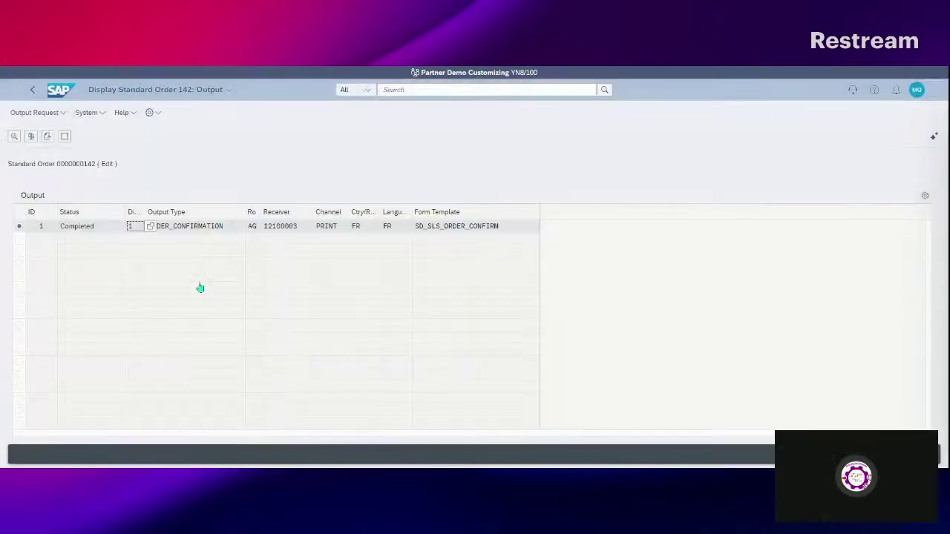
left_click(32, 89)
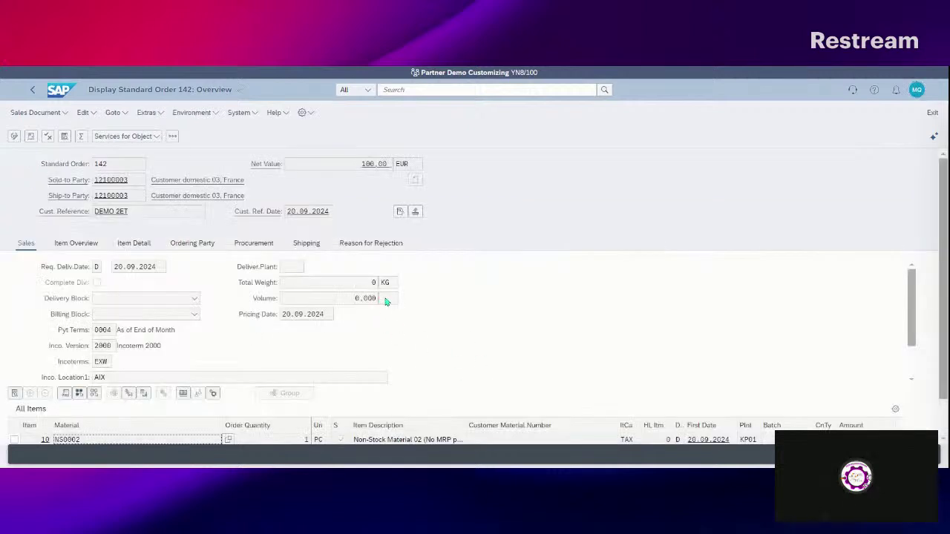
scroll(457, 265, "down", 5)
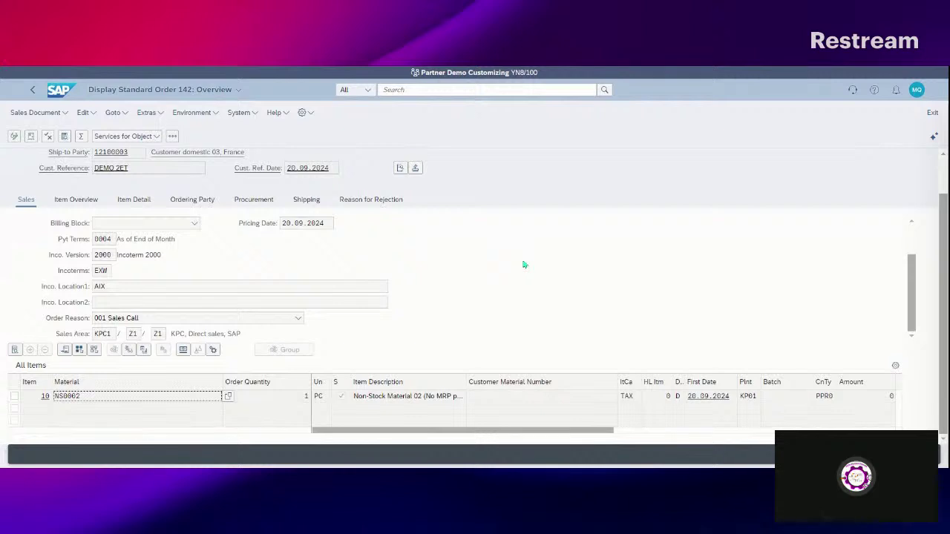
left_click(33, 89)
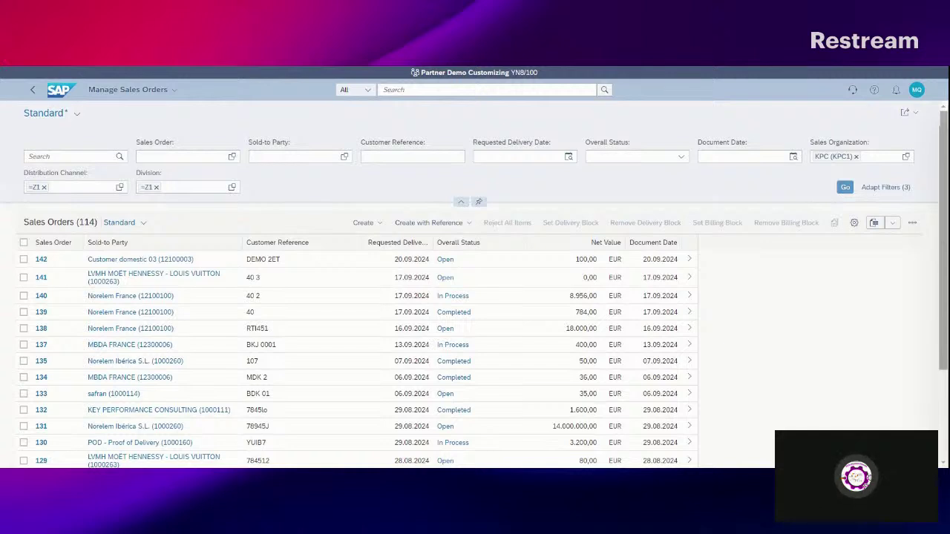
left_click(57, 89)
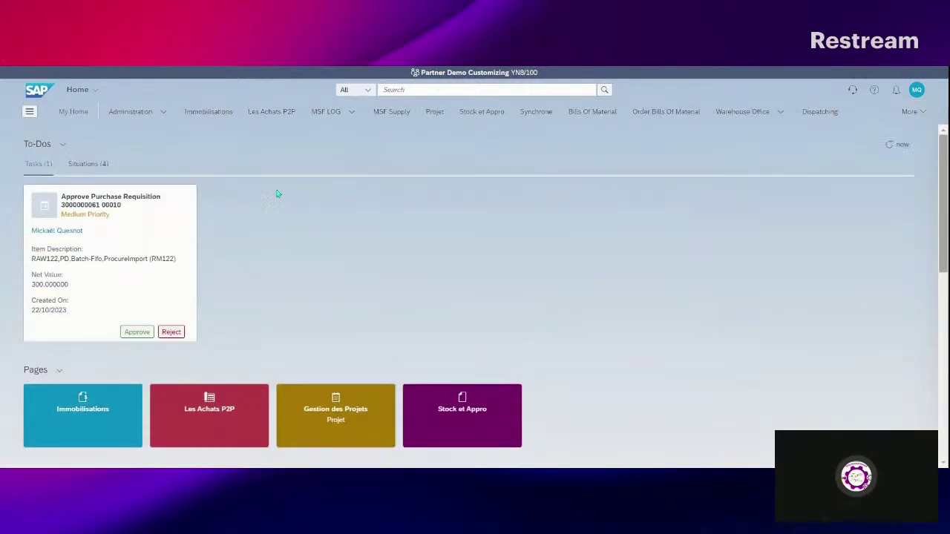
left_click(416, 90)
type("NS0002")
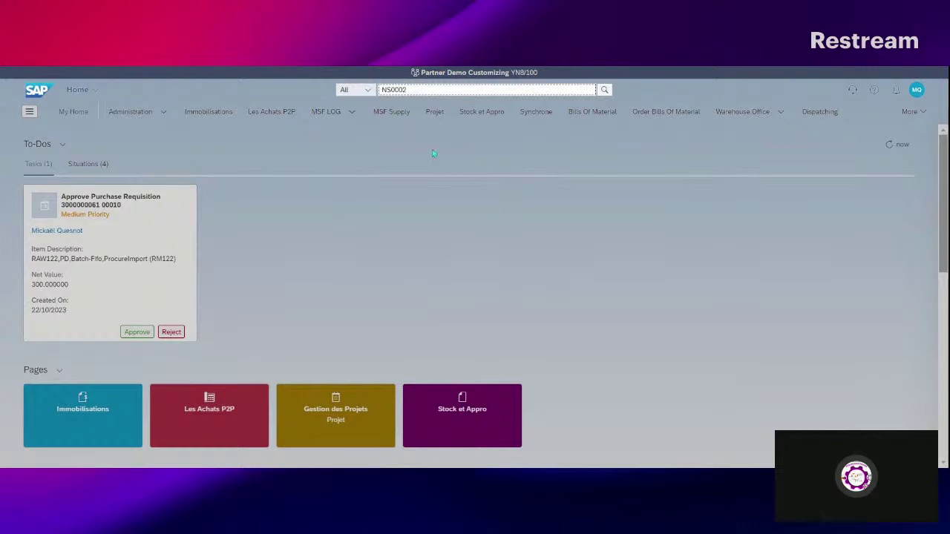
double_click(421, 91)
key("BackSpace")
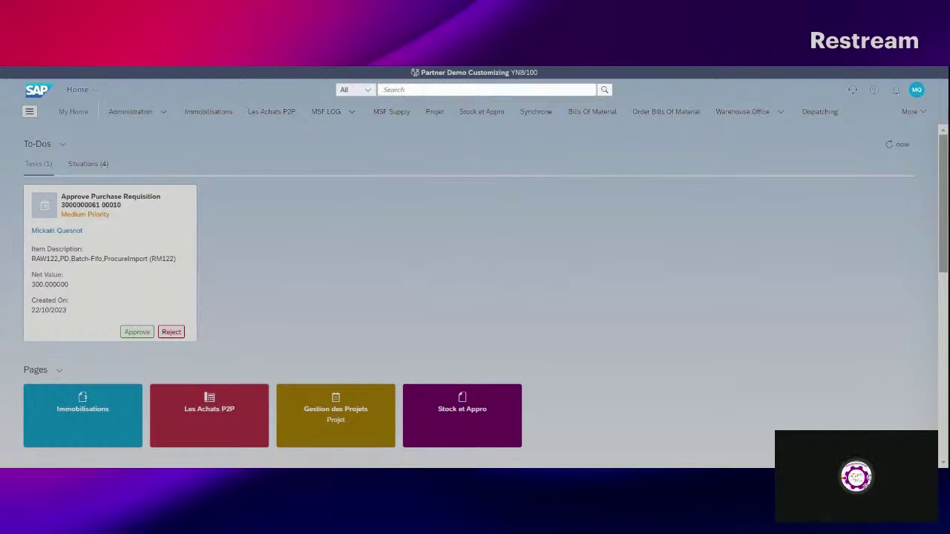
Search for Create Outbound Deliveries and open its From Sales Orders app
double_click(444, 185)
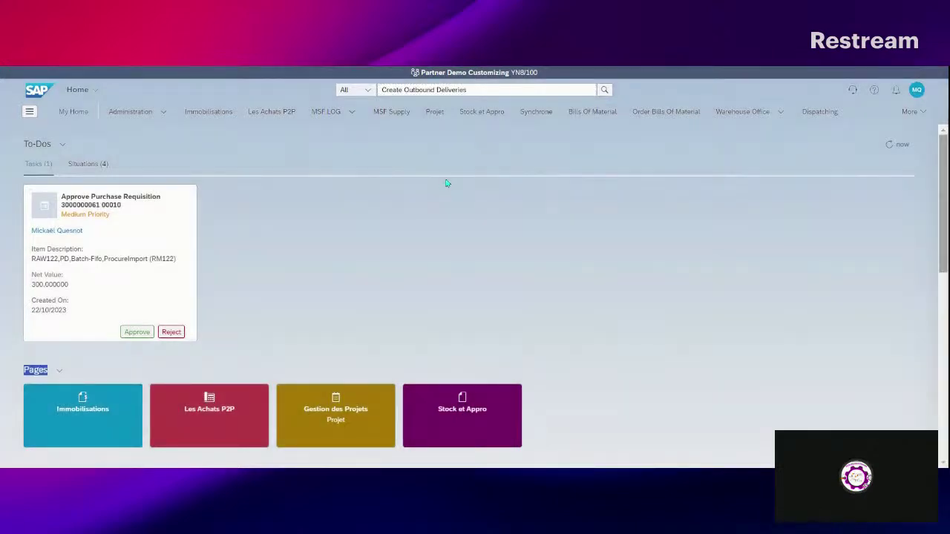
left_click(516, 69)
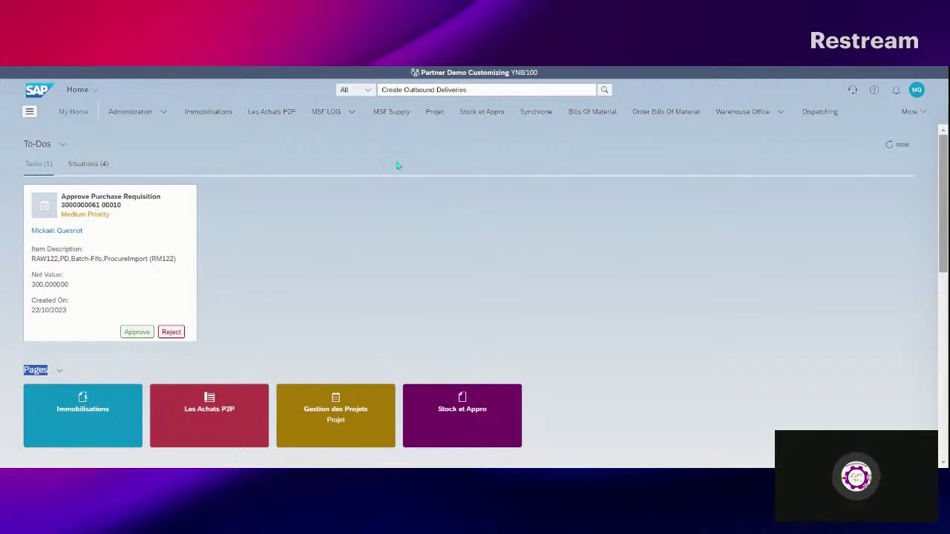
left_click(497, 90)
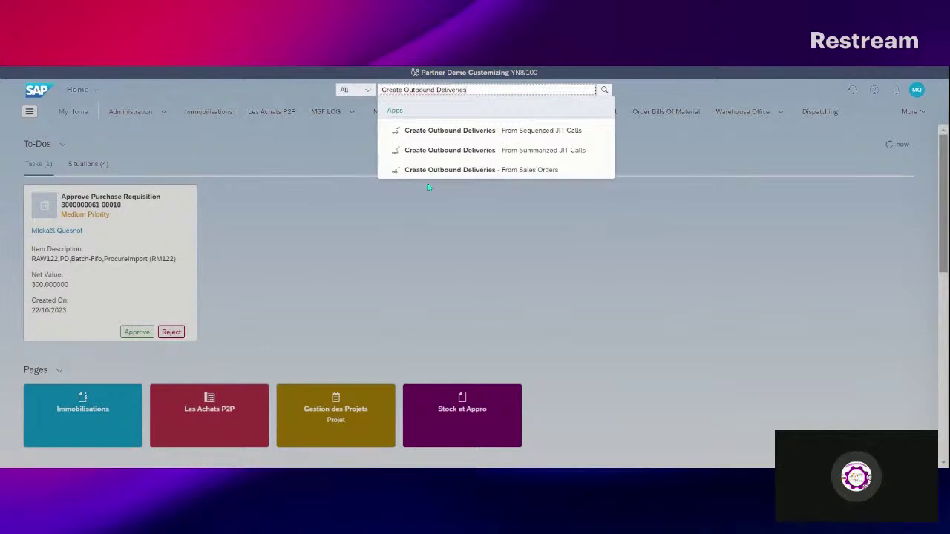
left_click(451, 170)
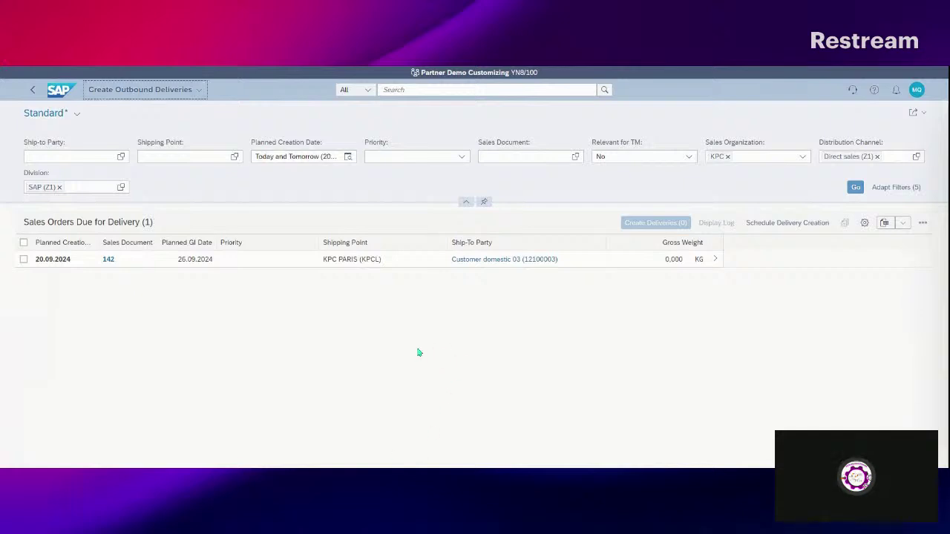
left_click(43, 155)
left_click(170, 156)
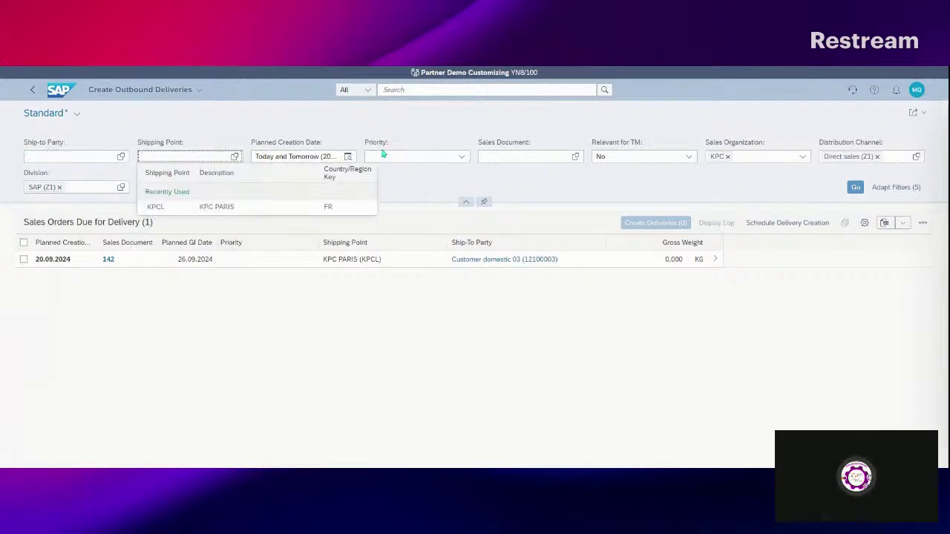
left_click(501, 156)
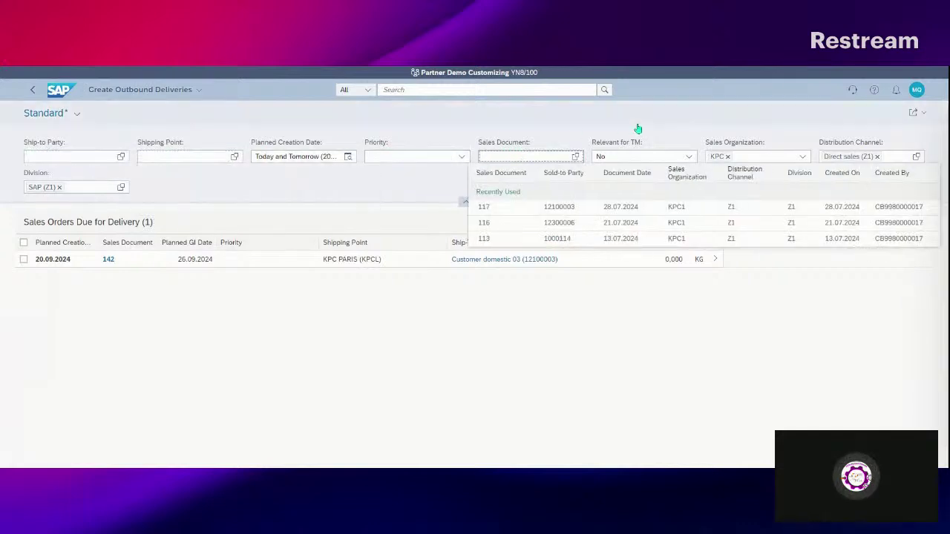
left_click(768, 379)
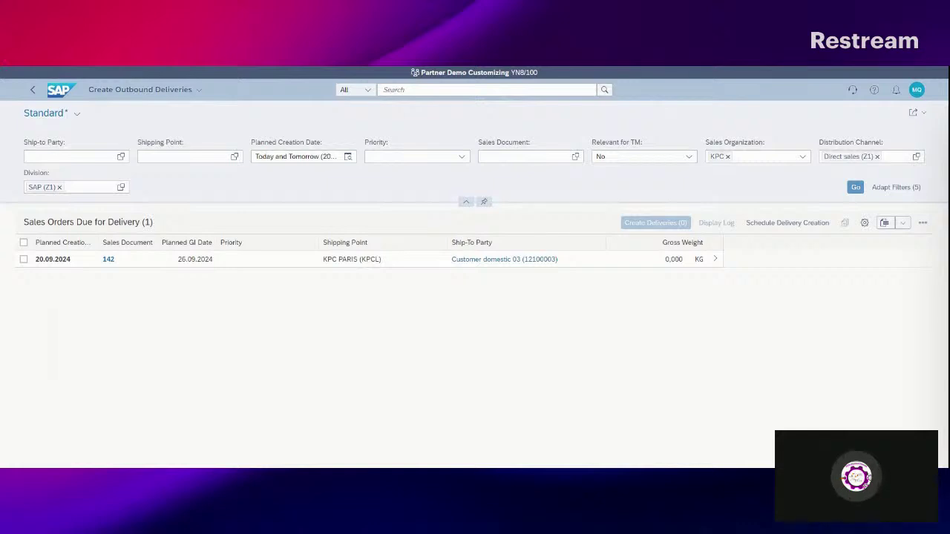
Create the outbound delivery for the listed sales order due for delivery and open it for change from the delivery log
left_click(23, 259)
left_click(654, 223)
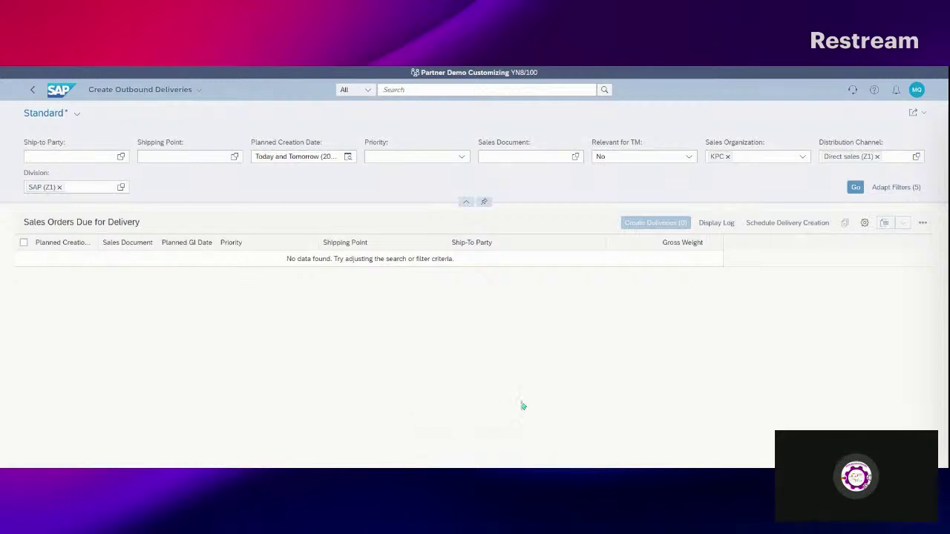
left_click(729, 229)
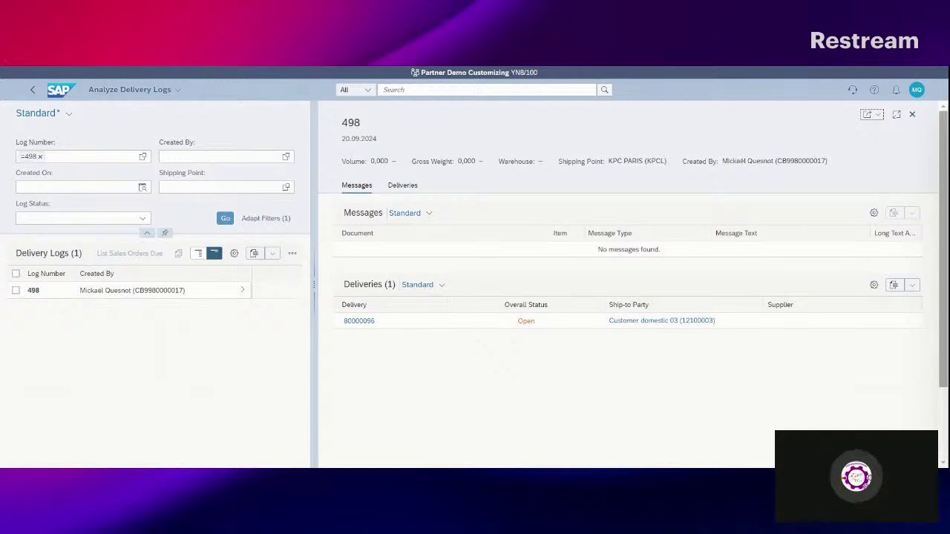
left_click(354, 323)
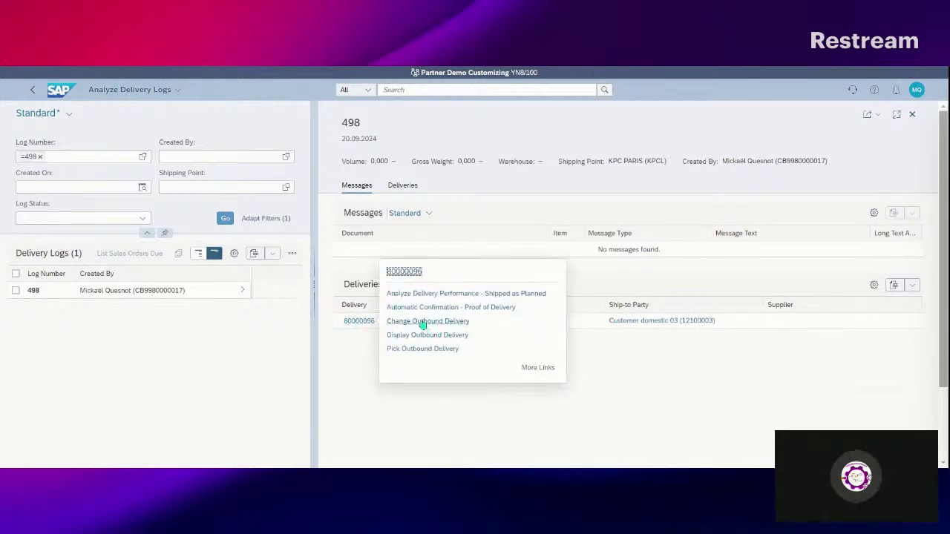
left_click(458, 323)
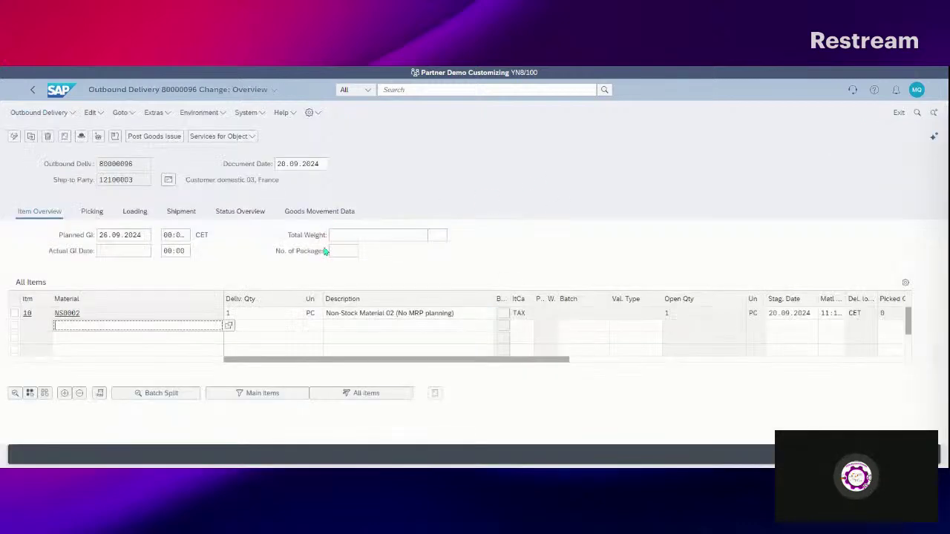
Check the outbound delivery's picking data, post its goods issue, and return to the home page
left_click(134, 168)
double_click(135, 169)
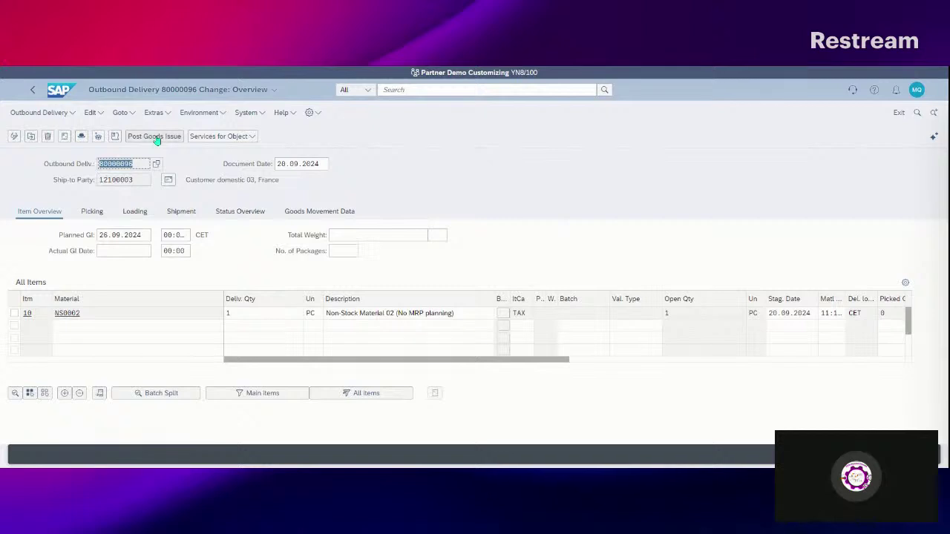
left_click(95, 213)
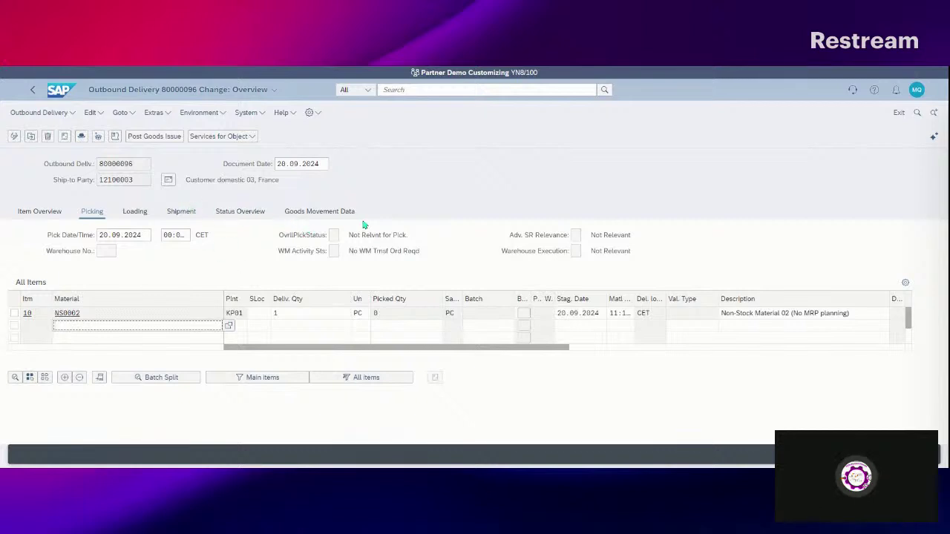
left_click(152, 137)
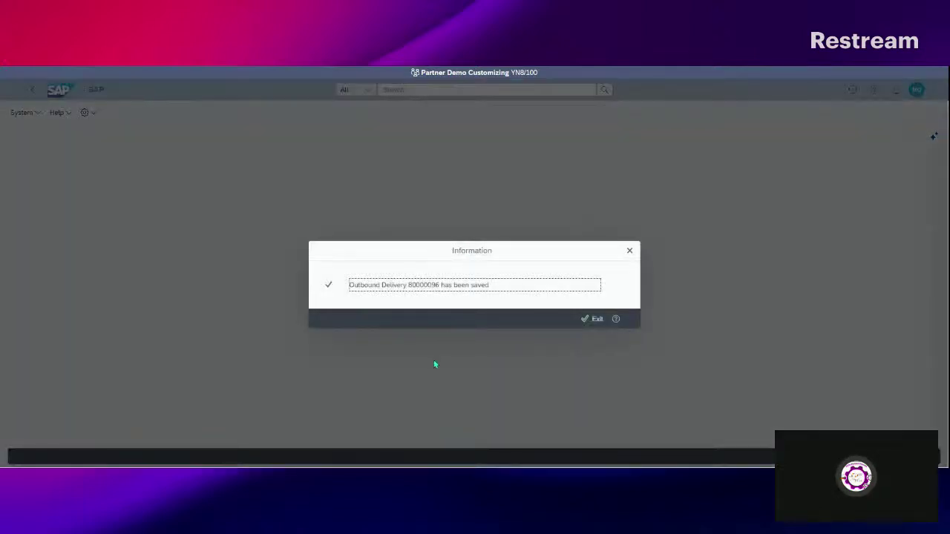
left_click(592, 319)
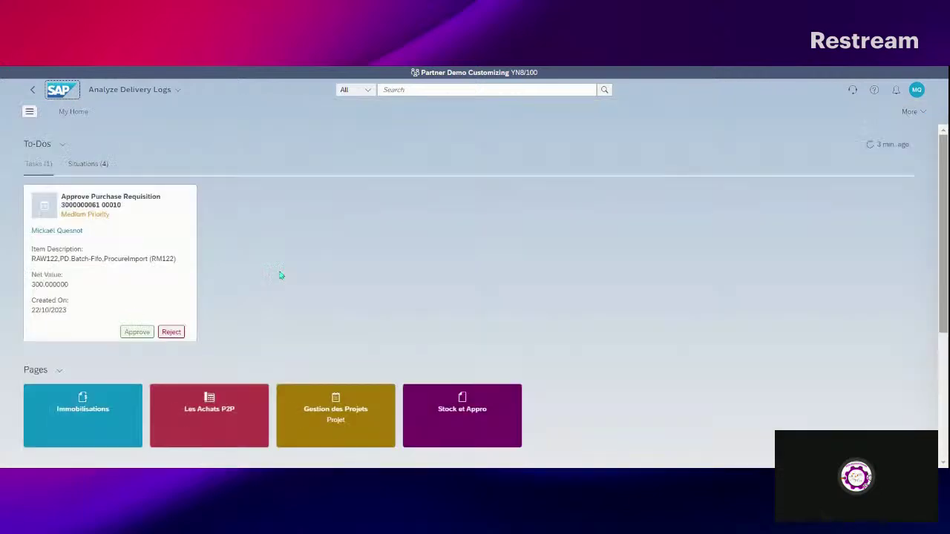
Search the apps for "flow" and open Display Document Flow
left_click(399, 90)
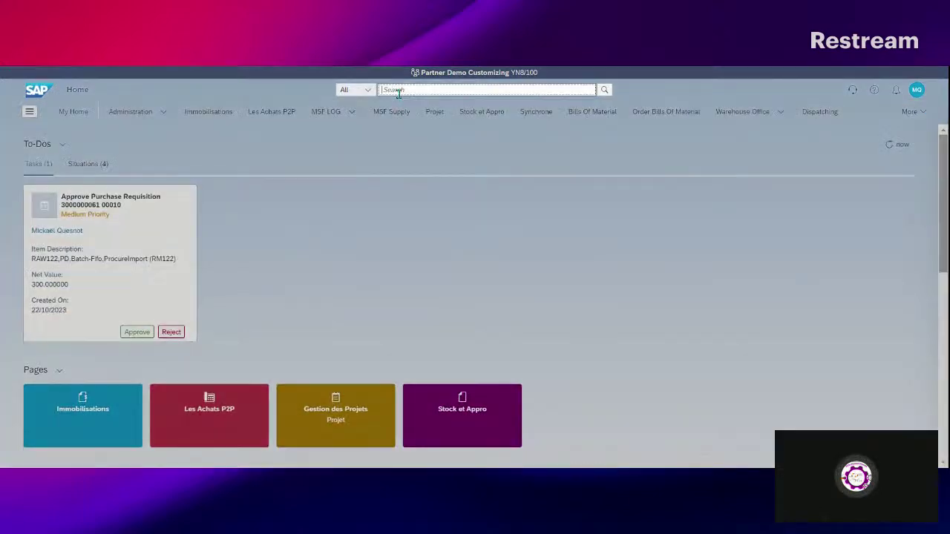
type("display pro")
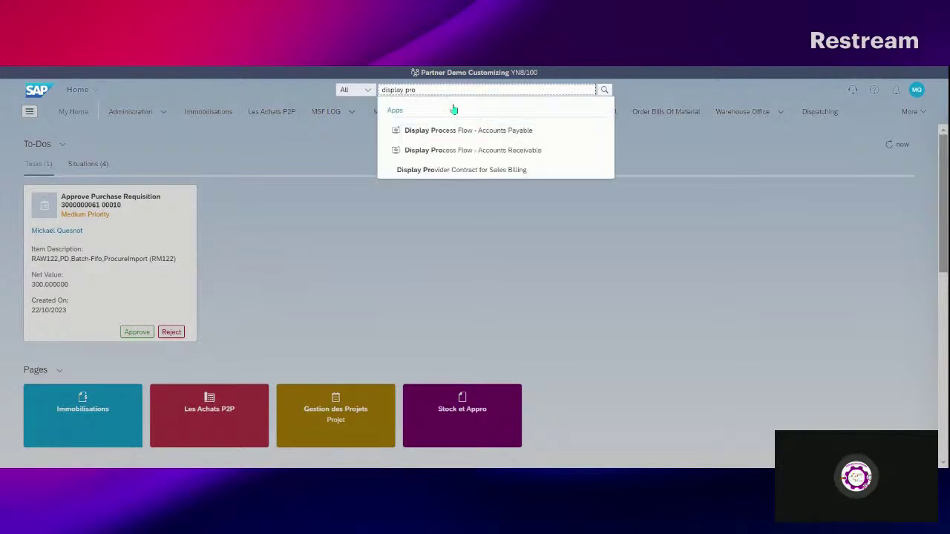
left_click_drag(457, 91, 338, 91)
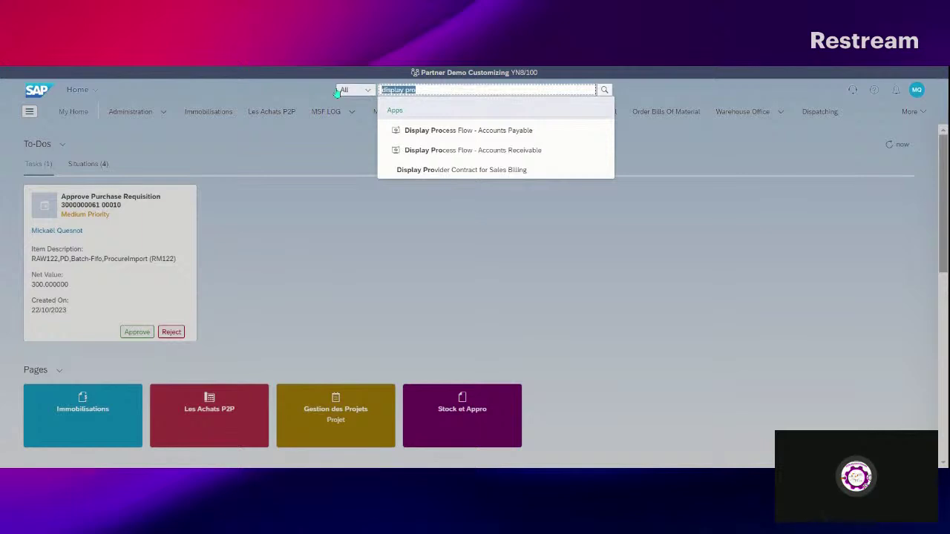
type("process flow")
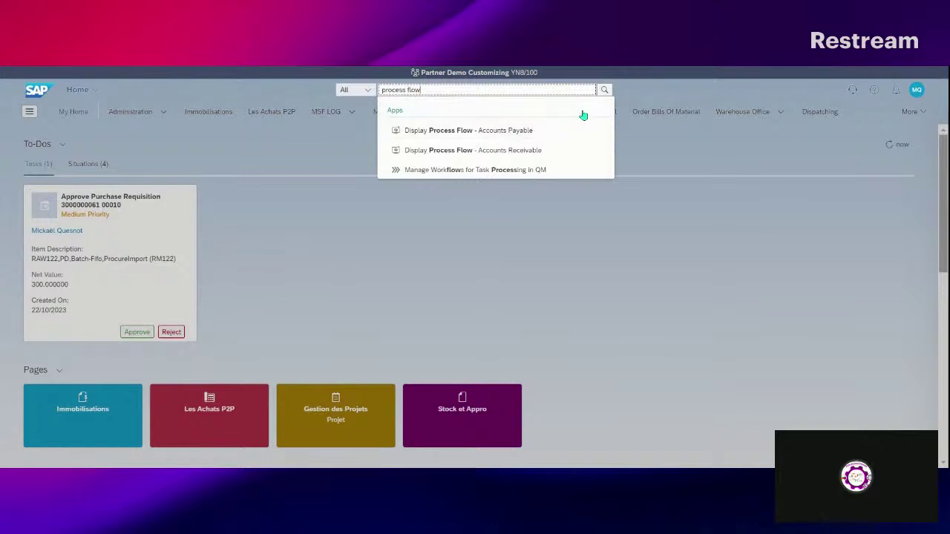
double_click(404, 89)
key("BackSpace")
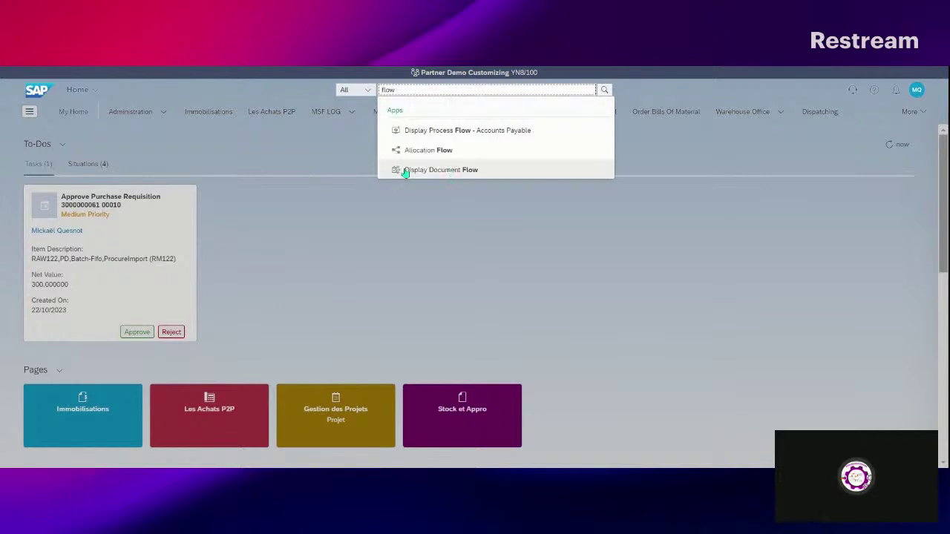
left_click(434, 171)
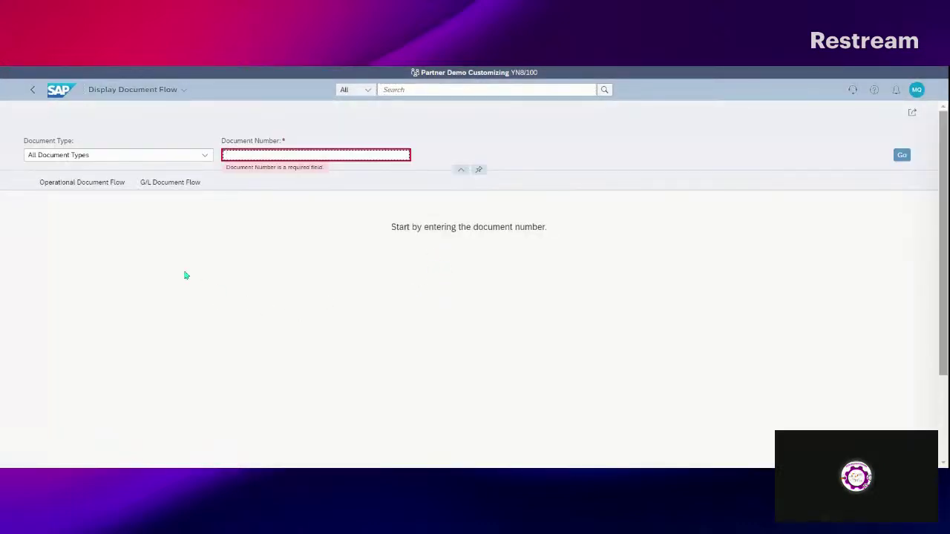
Display the document flow by sales order number, examine the outbound delivery and the G/L document flow, and leave the app
type("142")
key("Return")
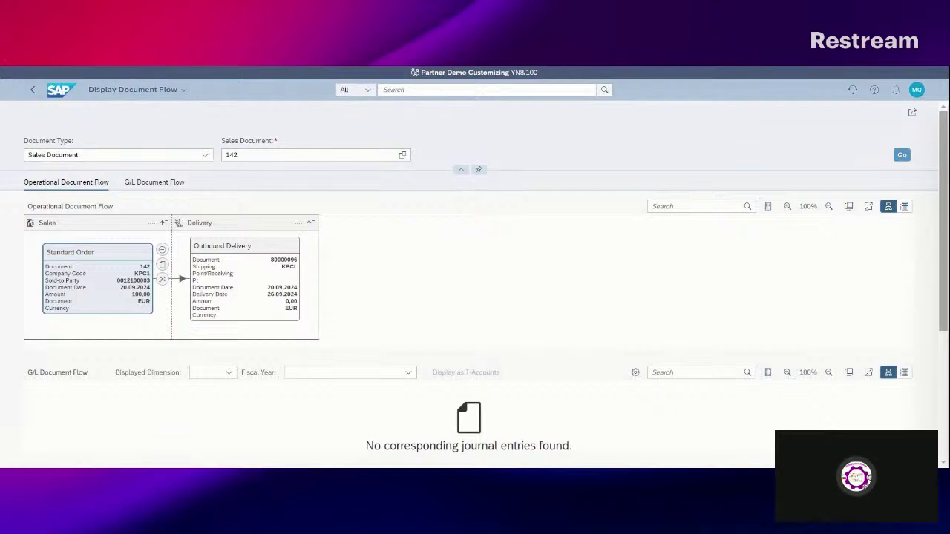
left_click(229, 278)
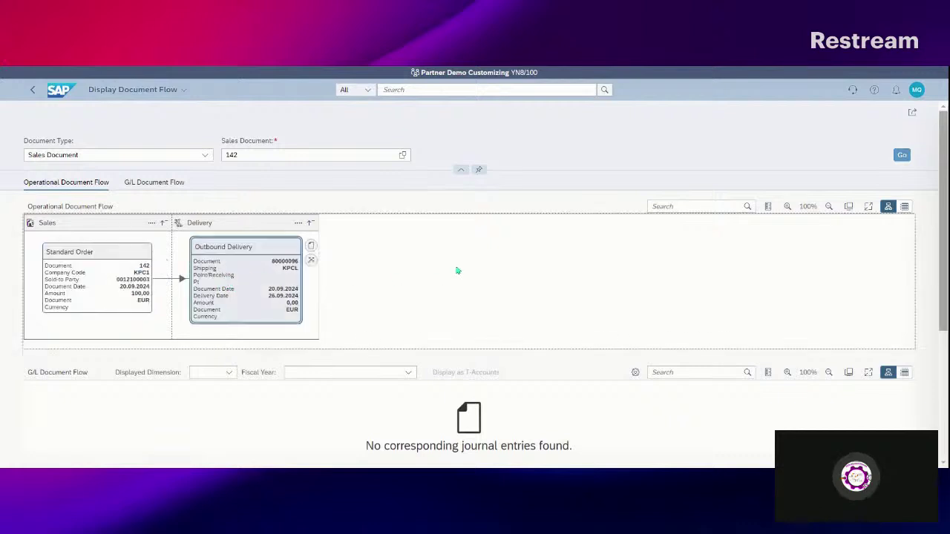
scroll(464, 270, "down", 2)
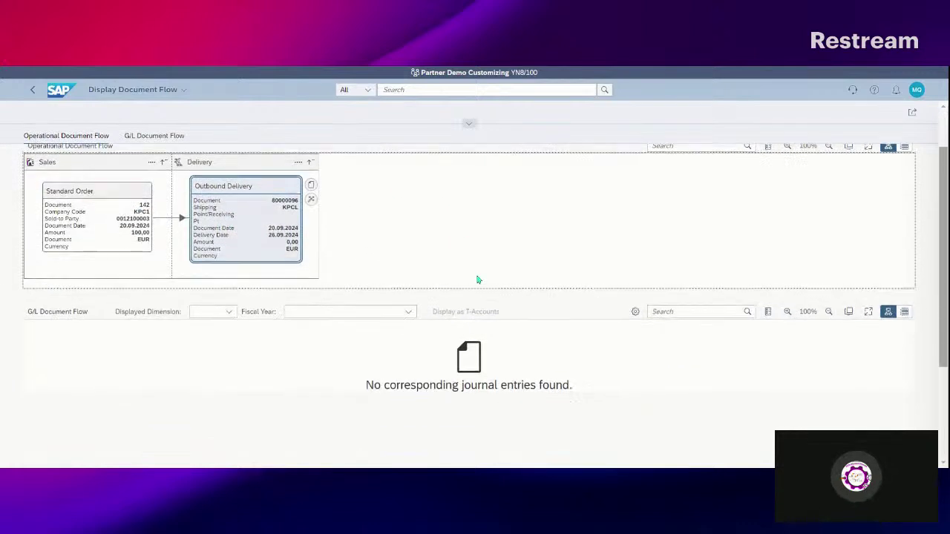
scroll(478, 280, "up", 2)
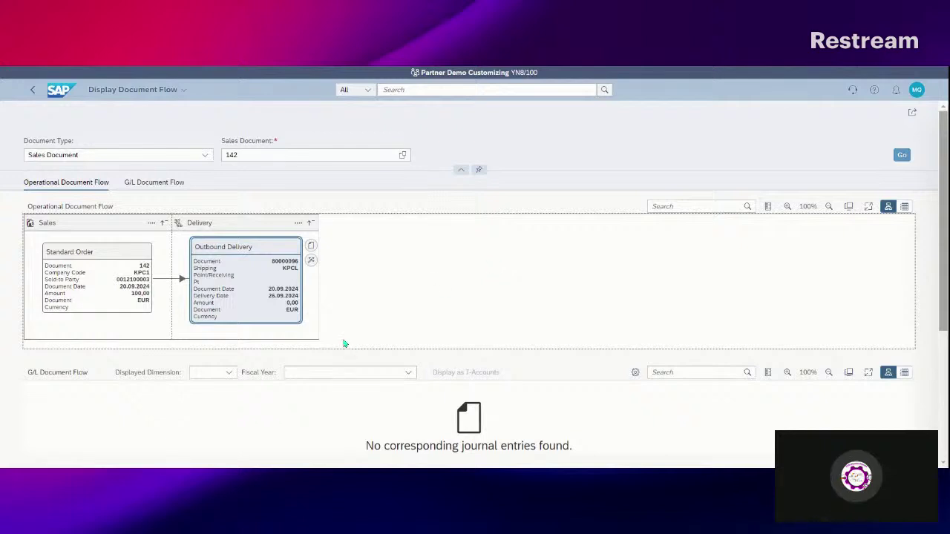
left_click(152, 184)
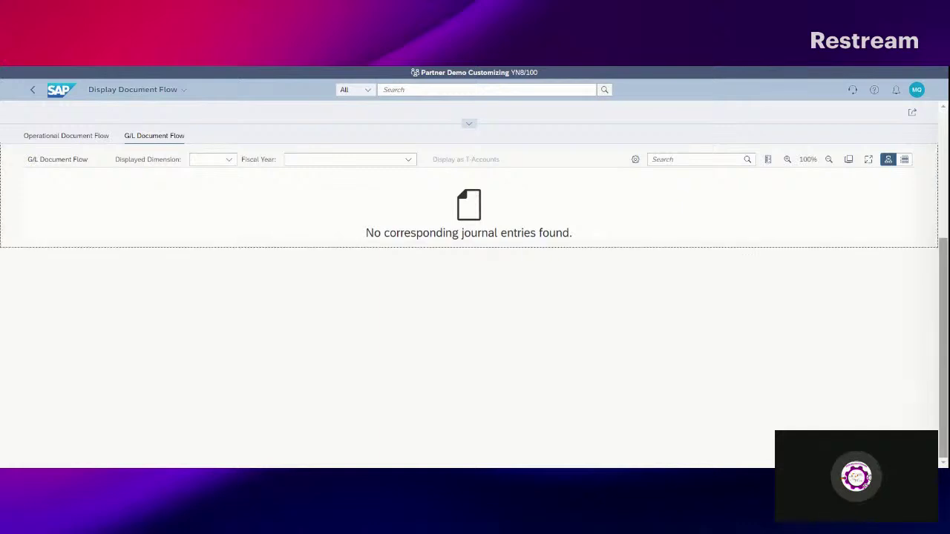
left_click(52, 91)
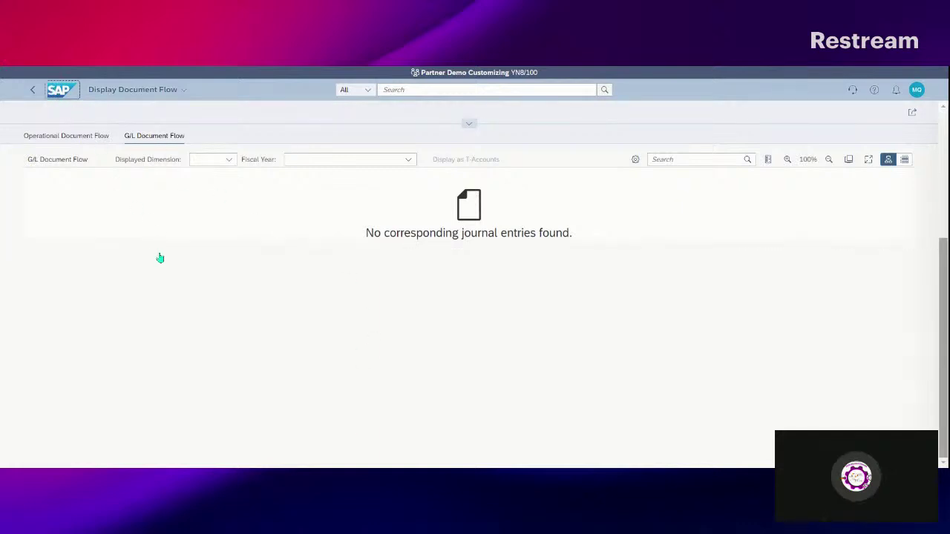
Search the apps for "Create Billing Documents" and list all matching apps
type("Create Billing Documents")
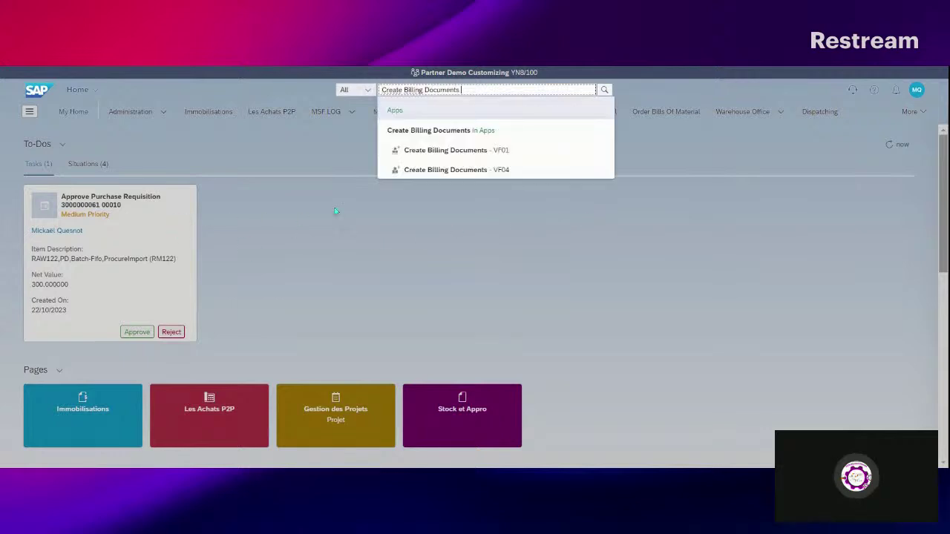
left_click(432, 130)
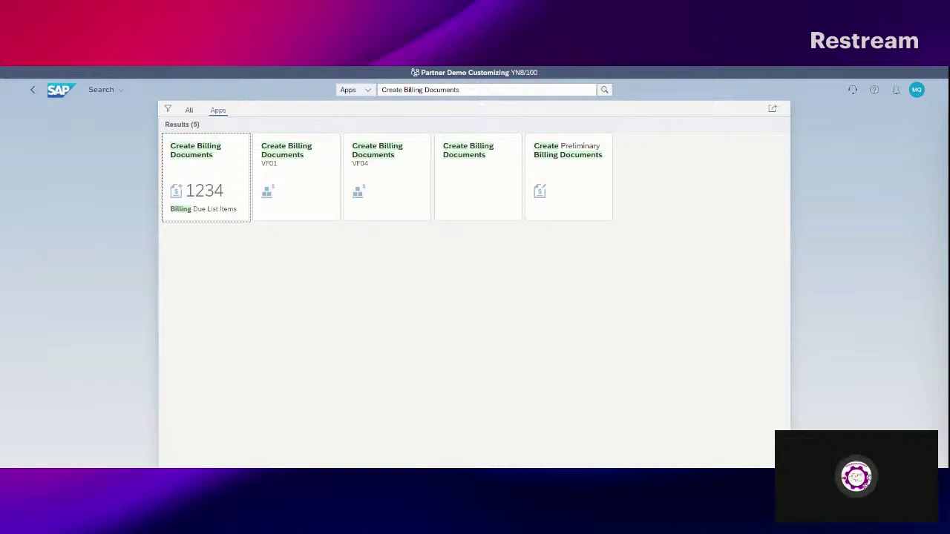
Search the apps for "schedule bill" to locate Schedule Billing Creation
left_click(489, 89)
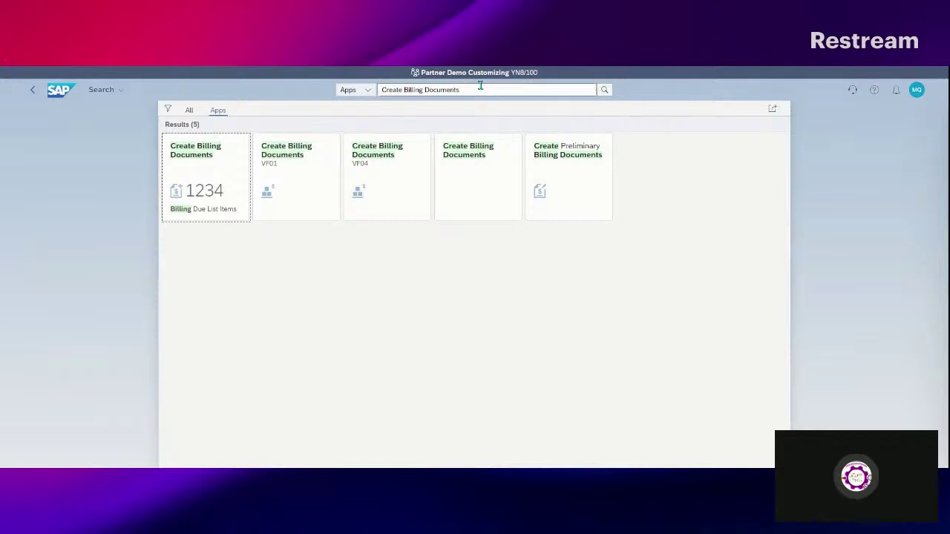
key("Delete")
key("Delete")
key("Delete")
key("Delete")
key("Delete")
key("Delete")
key("Delete")
key("Delete")
key("Delete")
key("Delete")
key("Delete")
key("Delete")
key("Delete")
key("Delete")
key("Delete")
key("Delete")
key("Delete")
key("Delete")
key("Delete")
key("Delete")
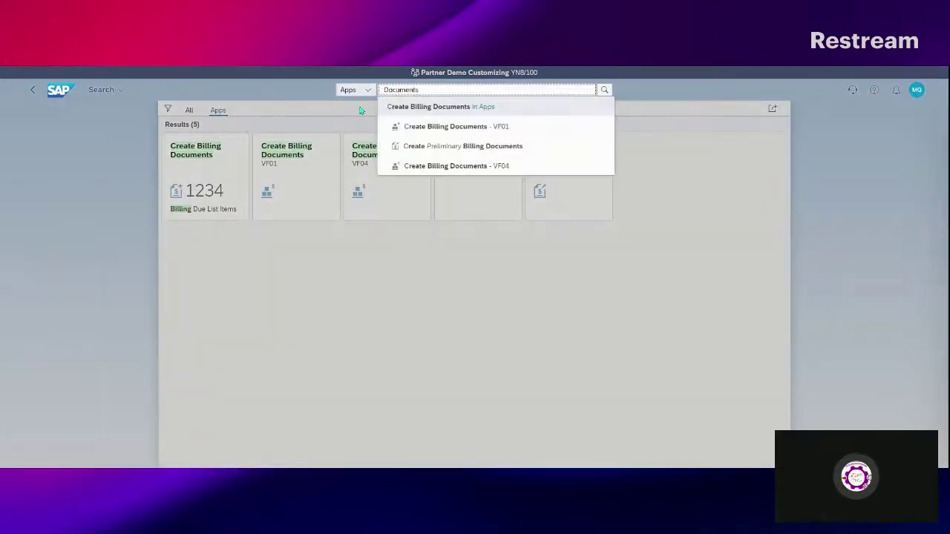
type("schedule")
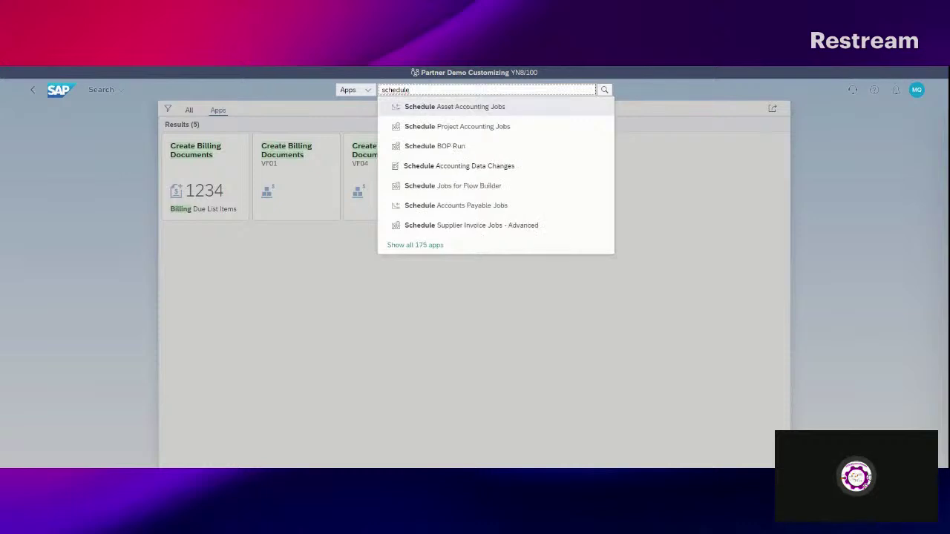
type(" bill")
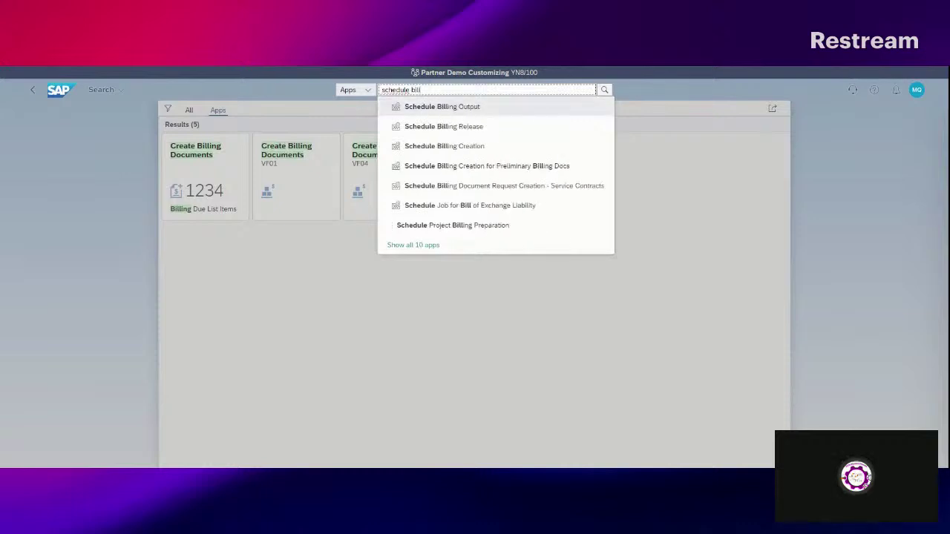
left_click(471, 151)
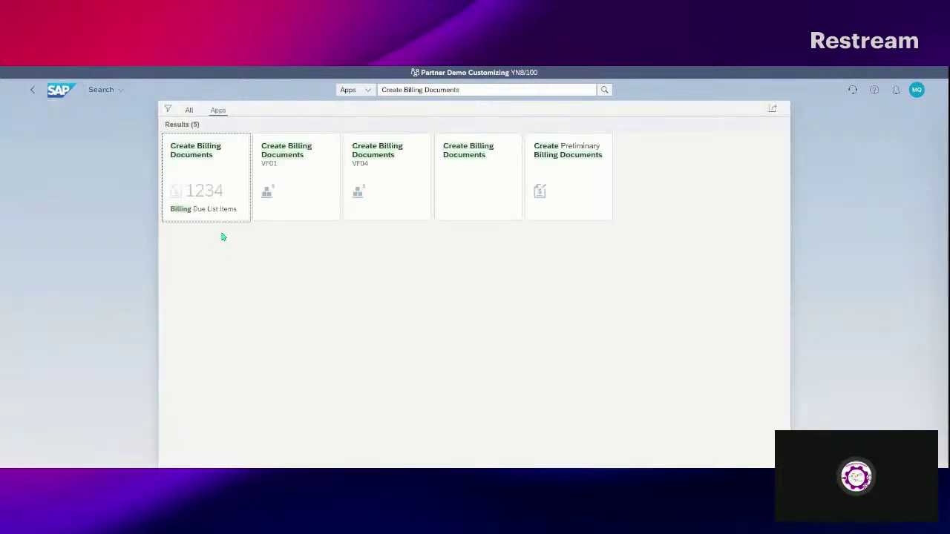
Open the Create Billing Documents app with the billing due list items and review its billing settings
left_click(212, 176)
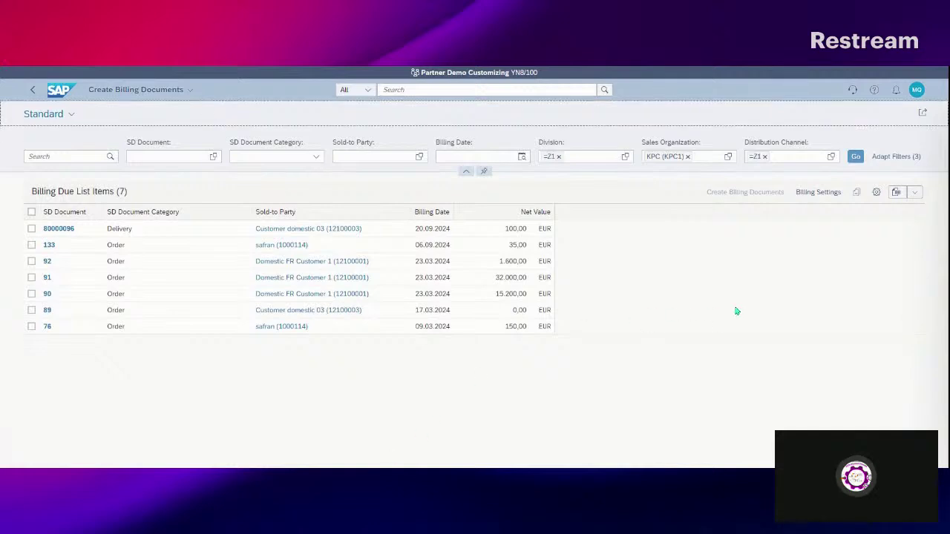
left_click(812, 195)
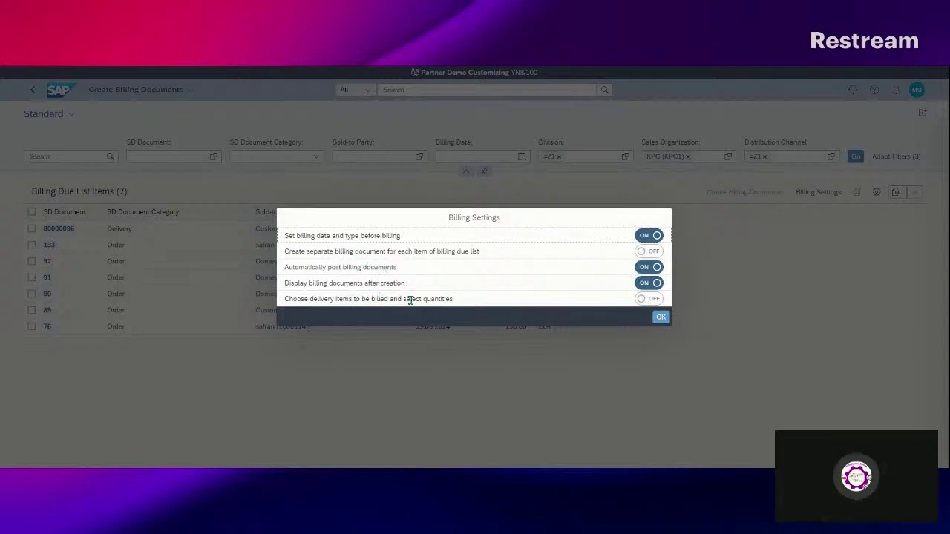
left_click(660, 318)
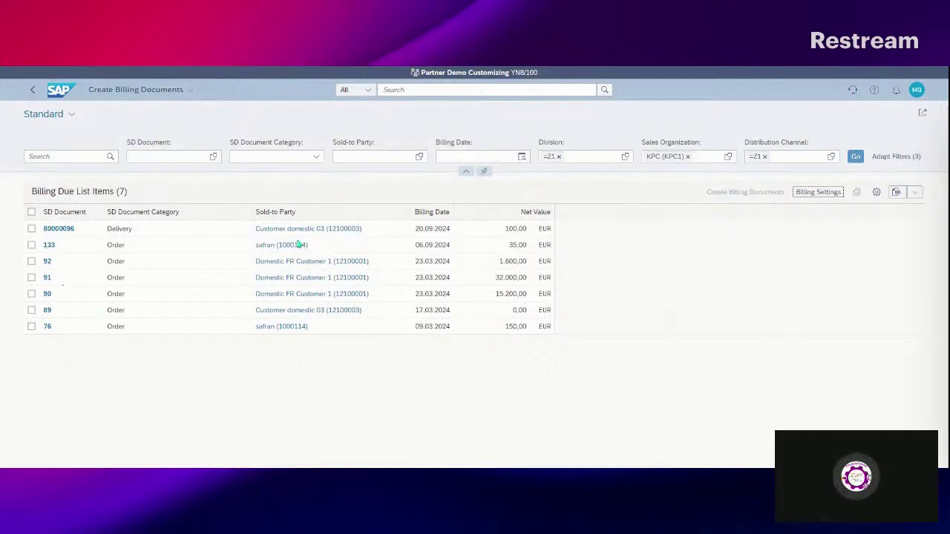
Create the billing document for the delivery in the billing due list, leaving billing type and billing date blank
left_click(389, 466)
key("alt+Tab")
left_click(31, 228)
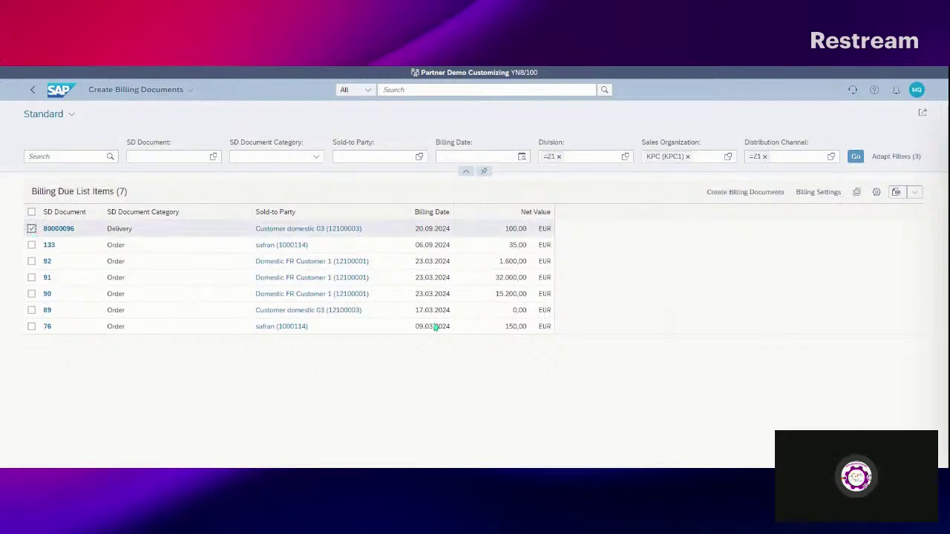
left_click(736, 196)
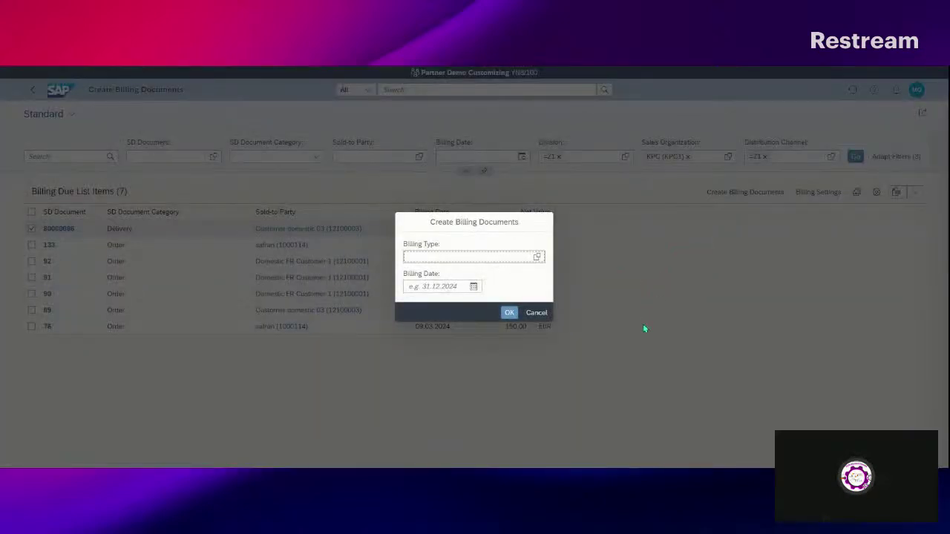
left_click(509, 312)
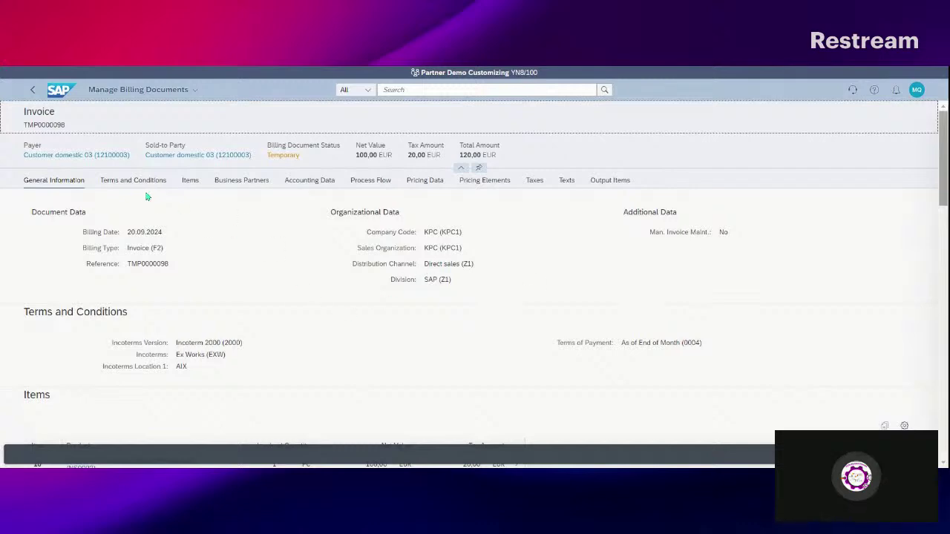
Examine the invoice's items and process flow, read the details of the error in the message list, and close the list
scroll(149, 195, "down", 5)
scroll(201, 237, "down", 2)
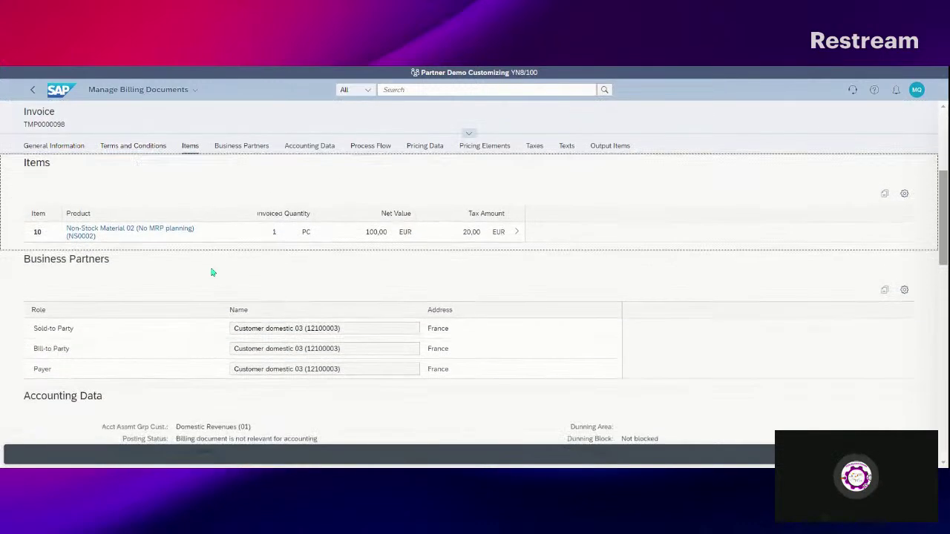
left_click(371, 147)
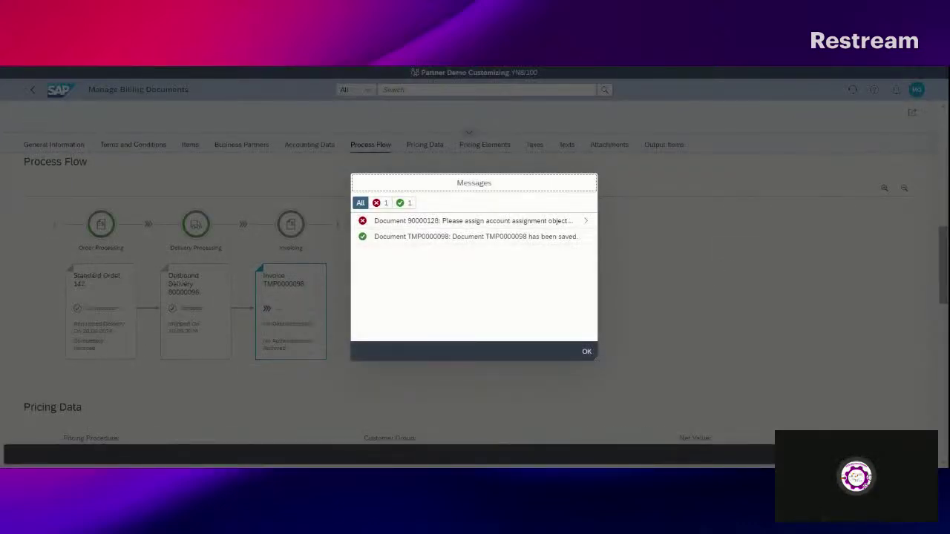
left_click(503, 230)
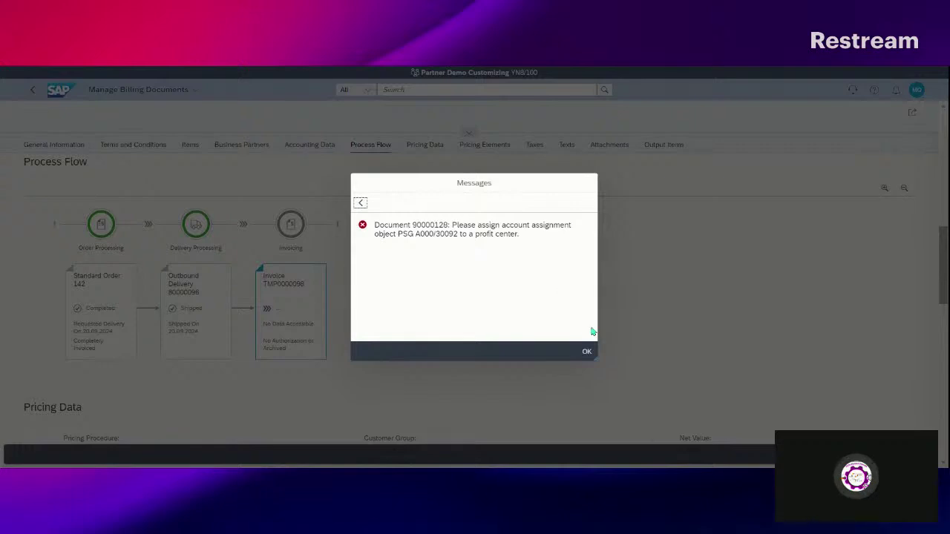
left_click(586, 352)
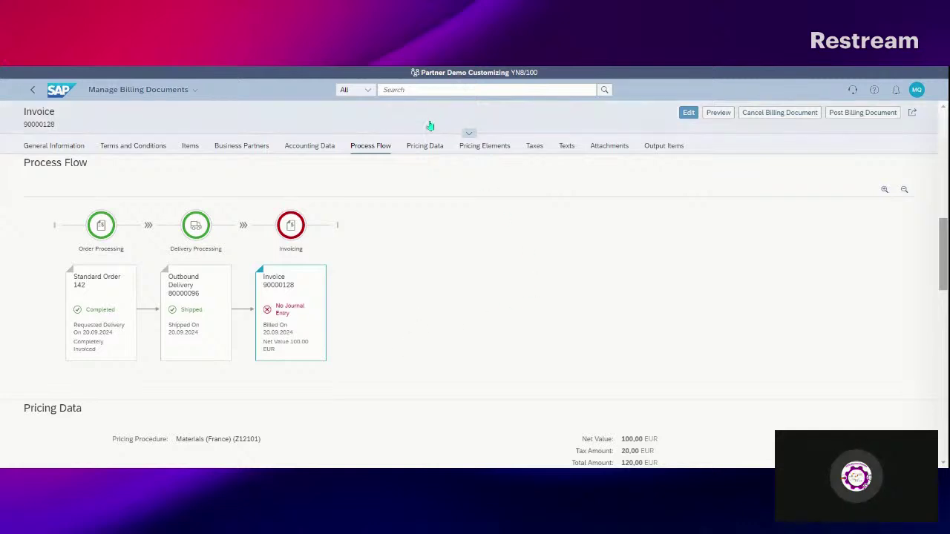
Open Change Material by searching for "mm02" and call up the view selection for material NS0002
left_click(408, 91)
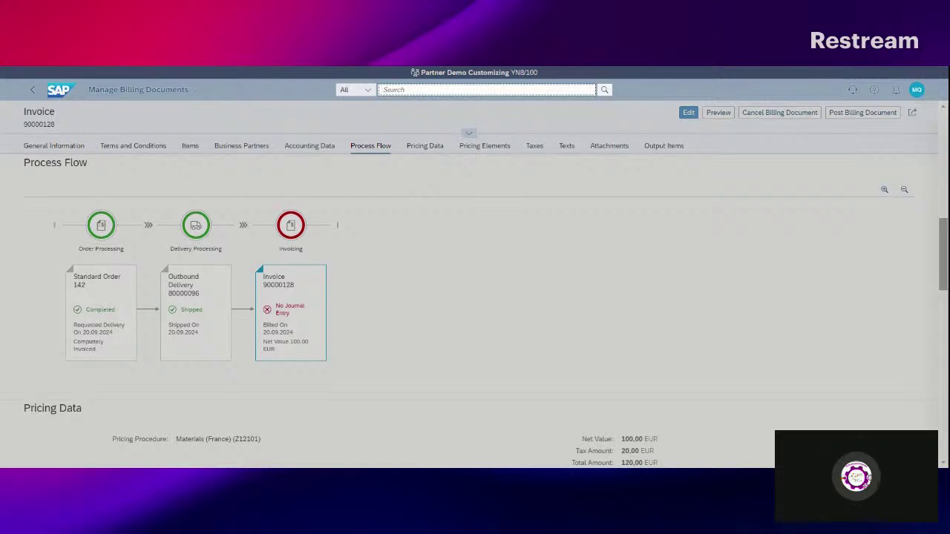
type("mm02")
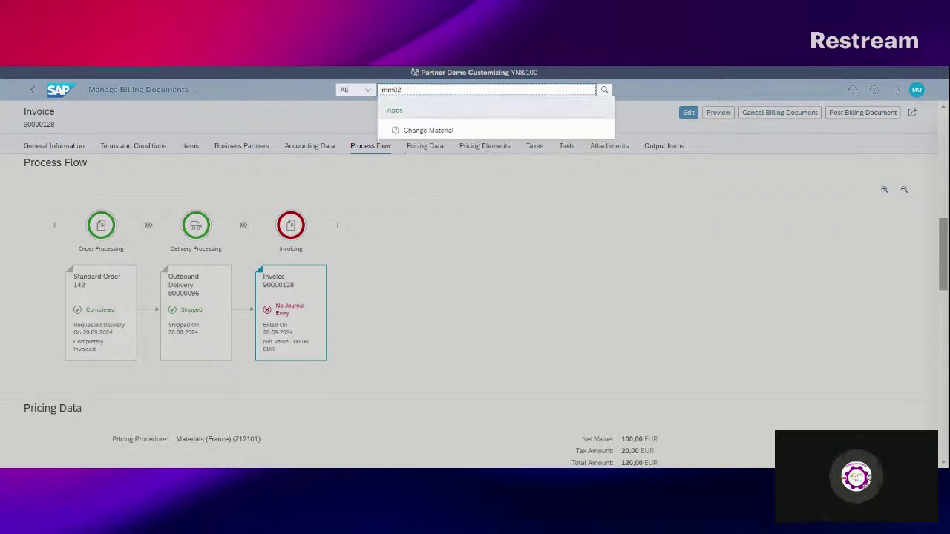
left_click(424, 130)
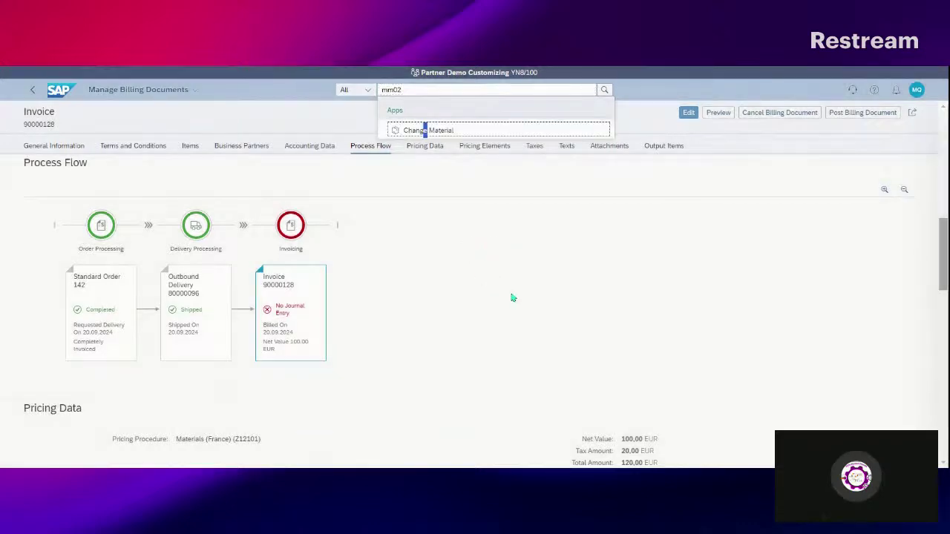
left_click(452, 131)
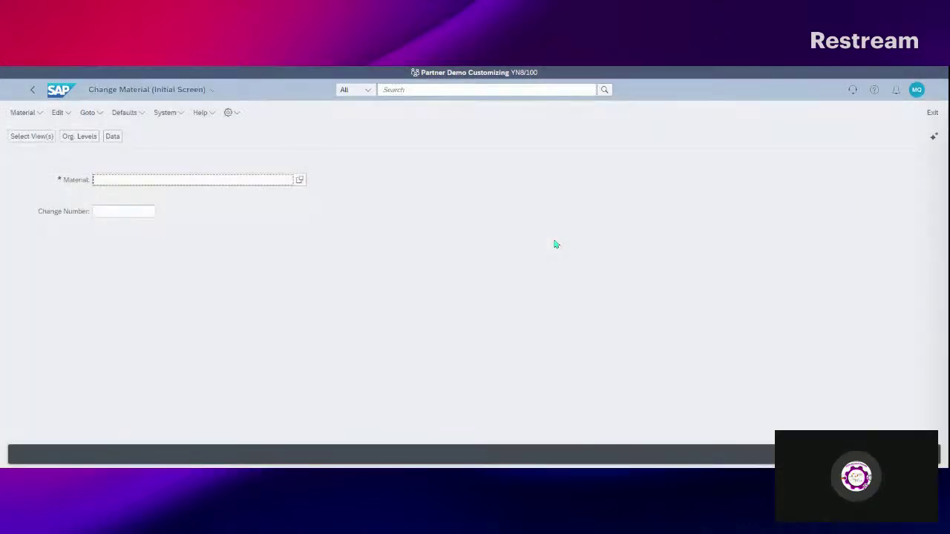
type("ns000")
left_click(294, 241)
key("Return")
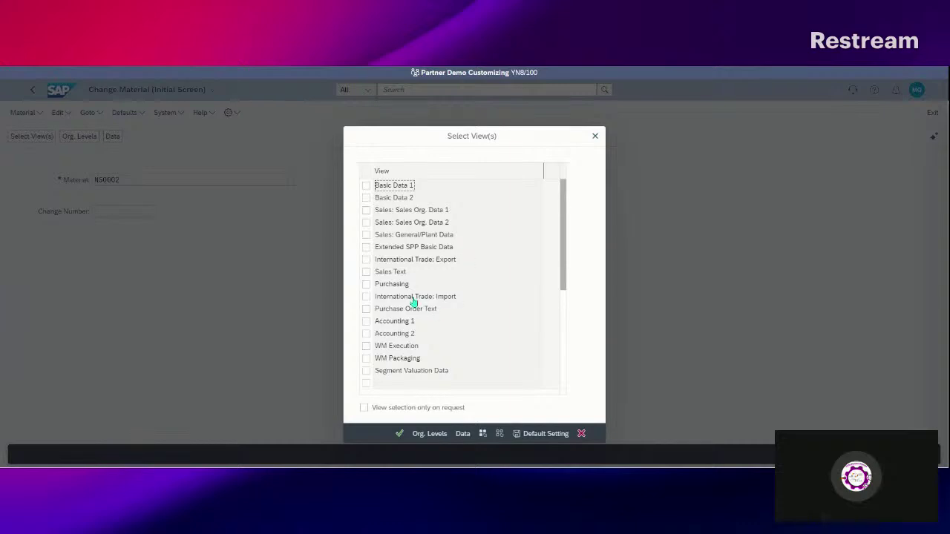
Open the Sales Org. Data 1, Sales Org. Data 2 and General/Plant views for plant KP01, sales organization KPC1 and distribution channel Z1
left_click(365, 235)
left_click(365, 222)
left_click(365, 210)
key("Return")
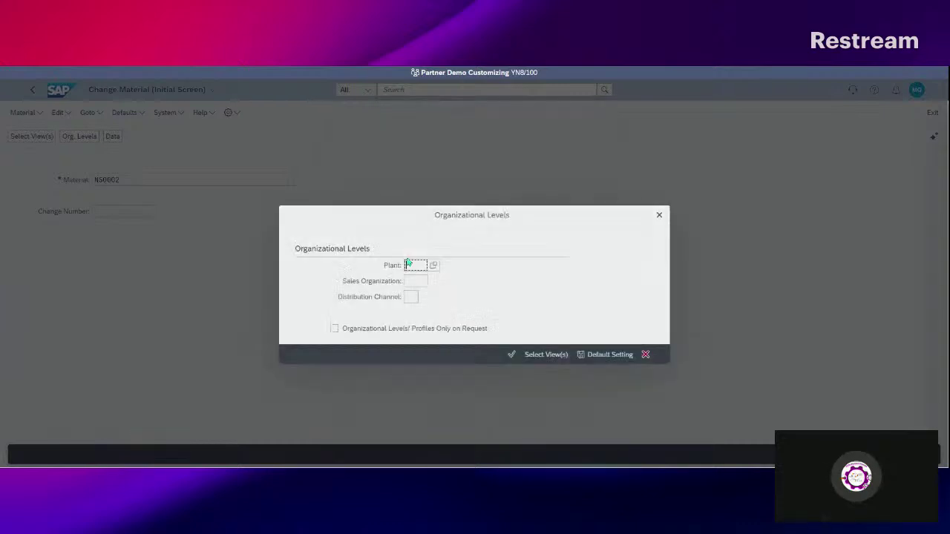
left_click(434, 265)
left_click(387, 225)
double_click(387, 226)
left_click(420, 280)
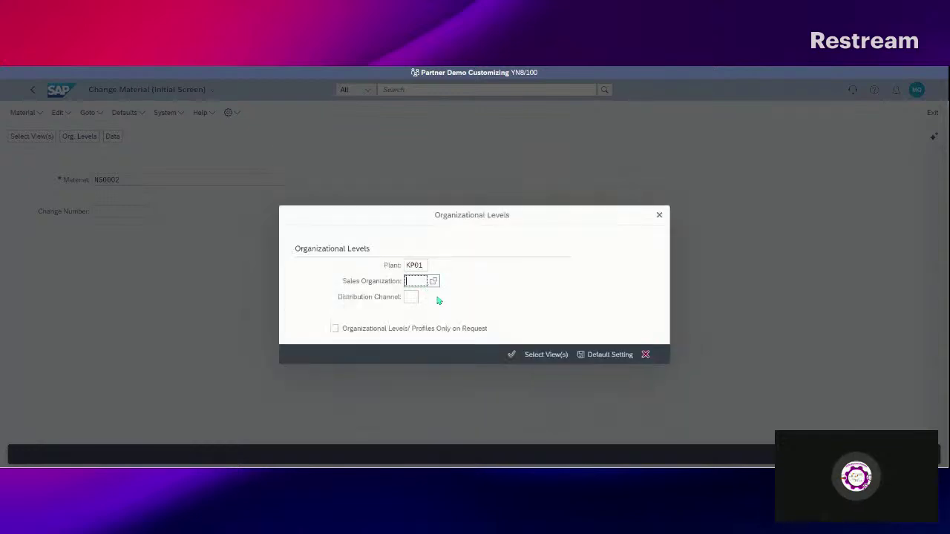
left_click(434, 281)
double_click(399, 226)
key("Return")
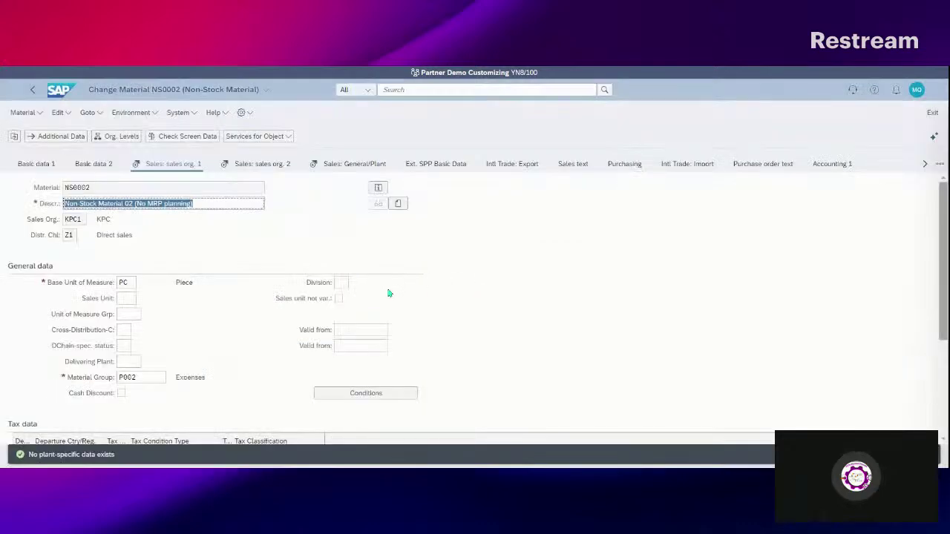
Assign profit center 10093101, found by company code KPC1, in the Sales: General/Plant data of NS0002 and save the material
scroll(224, 319, "down", 5)
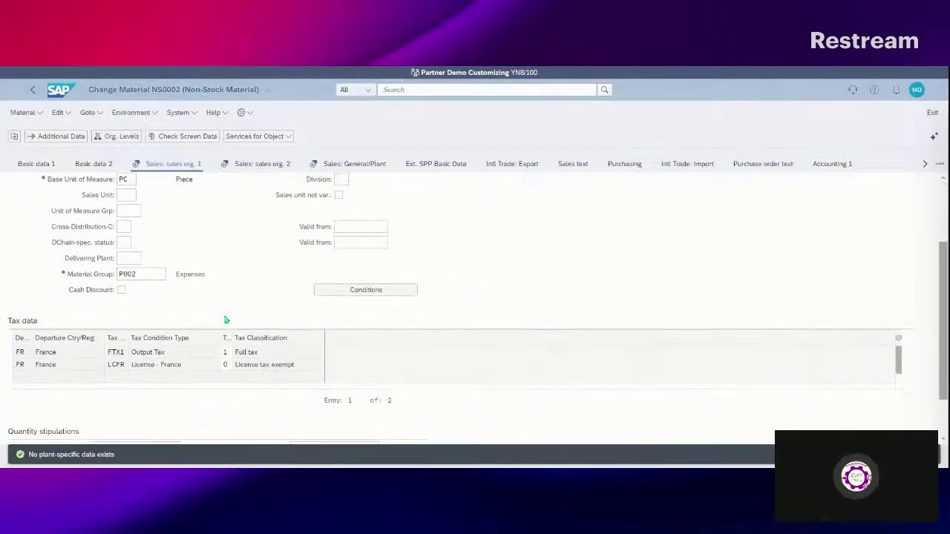
left_click(341, 164)
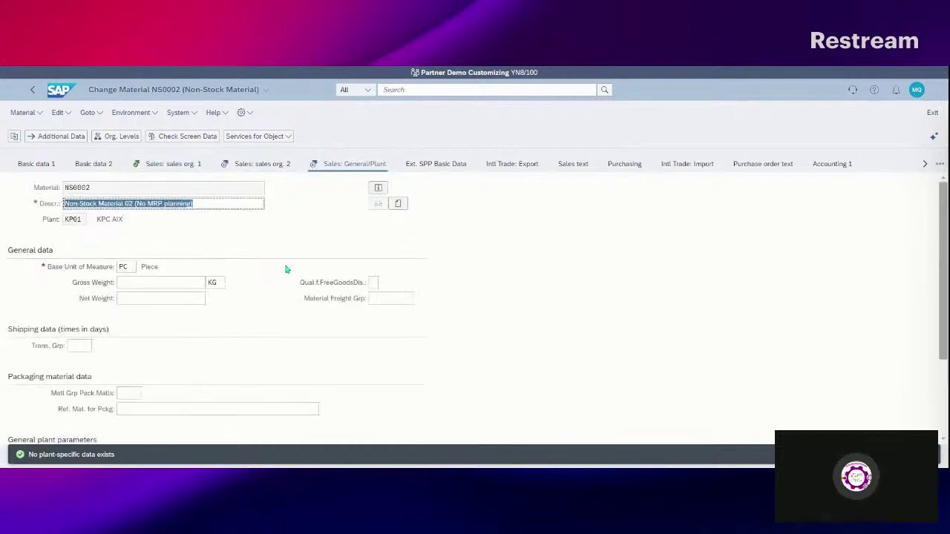
scroll(287, 269, "down", 1)
scroll(288, 269, "down", 1)
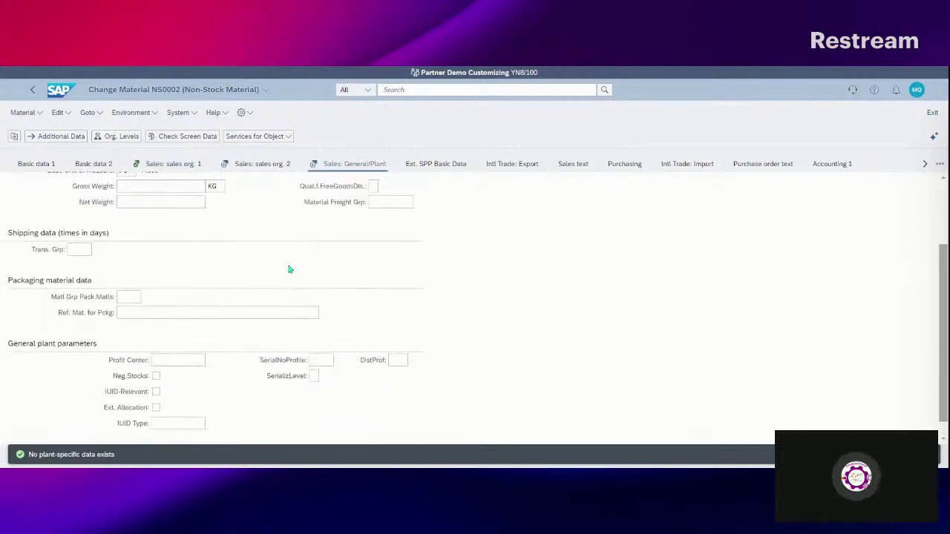
left_click(196, 343)
key("F4")
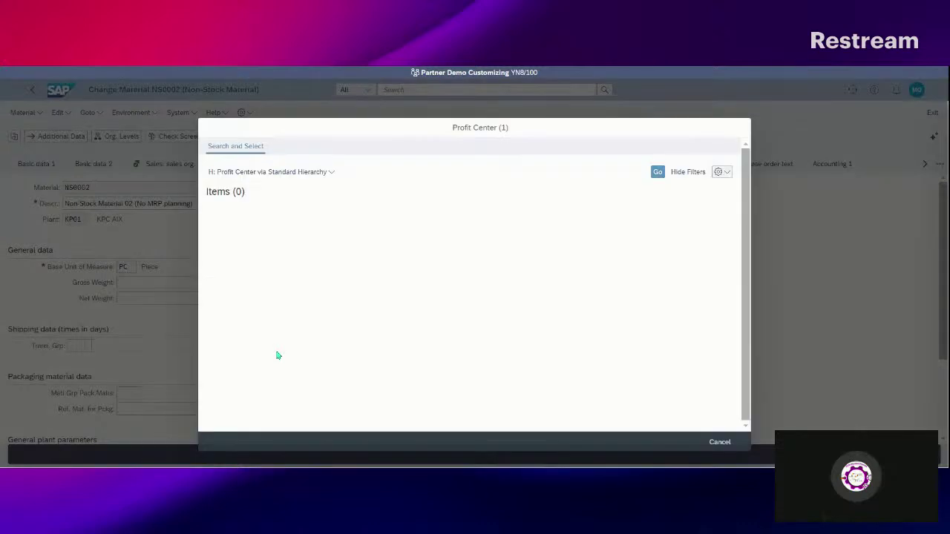
left_click(320, 173)
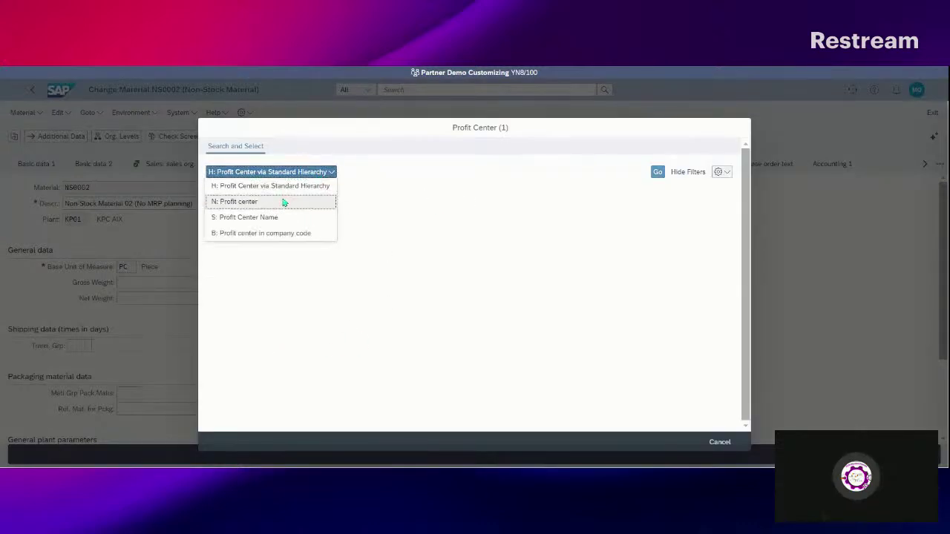
left_click(298, 234)
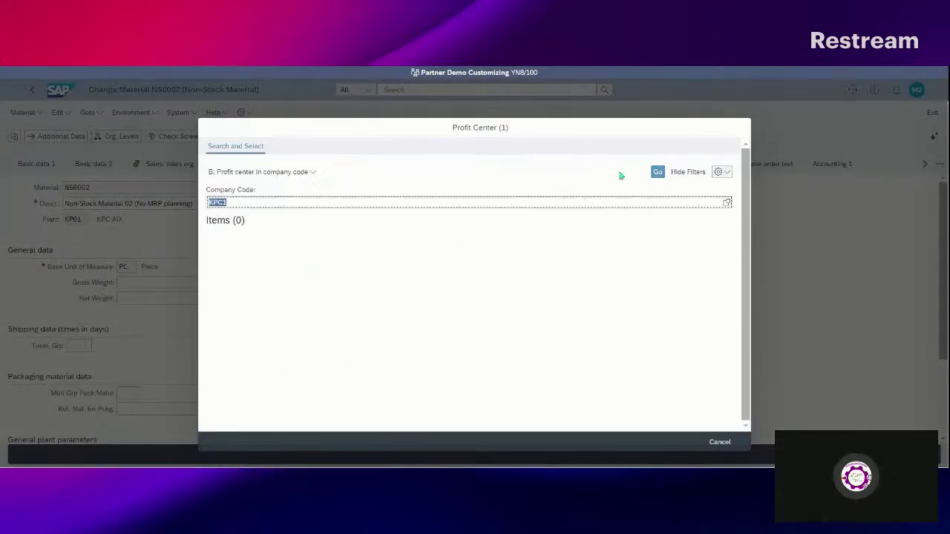
left_click(657, 172)
double_click(314, 253)
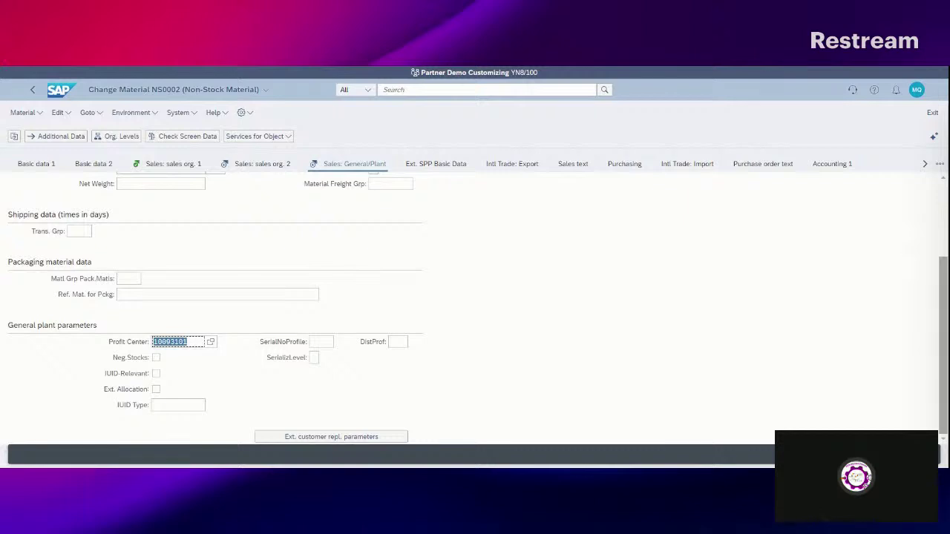
key("Return")
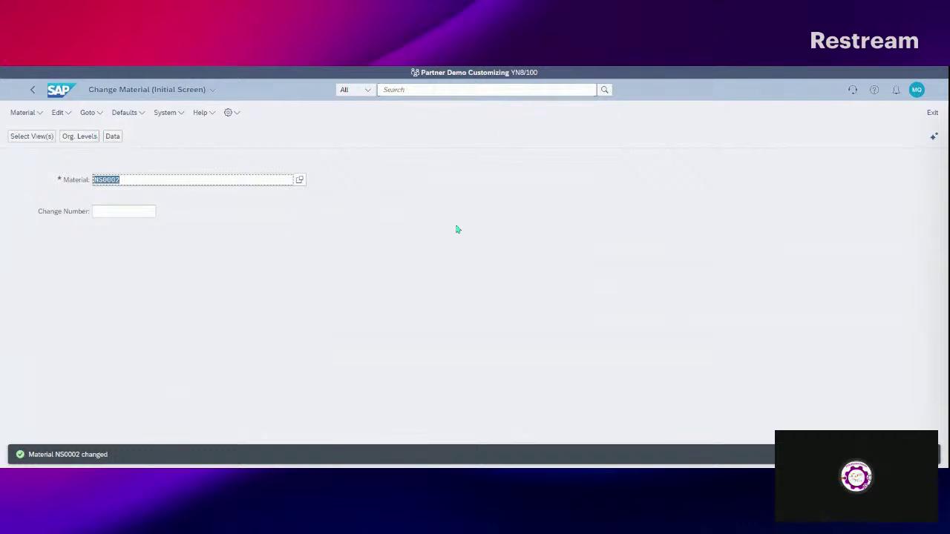
Return to the home page and open Manage Sales Orders by searching for "manage sales order"
left_click(61, 91)
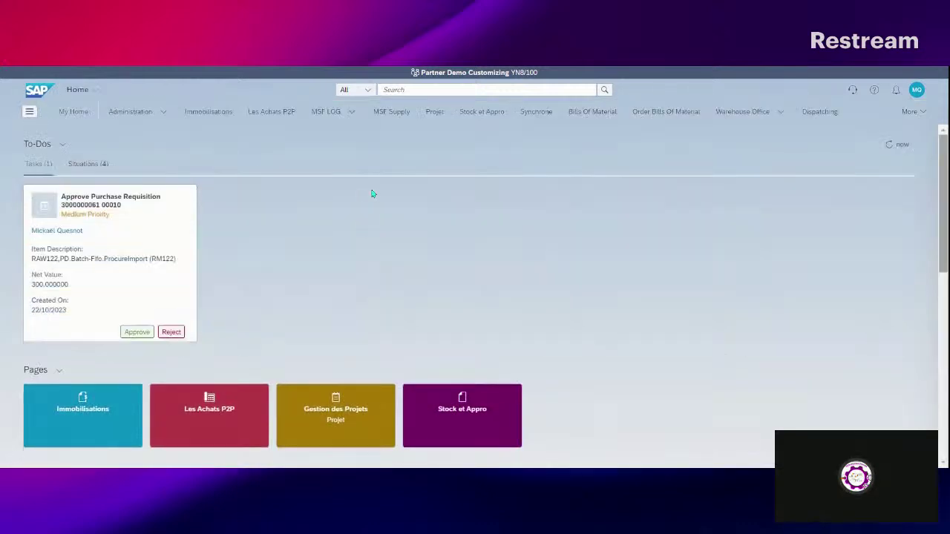
left_click(401, 90)
type("manage")
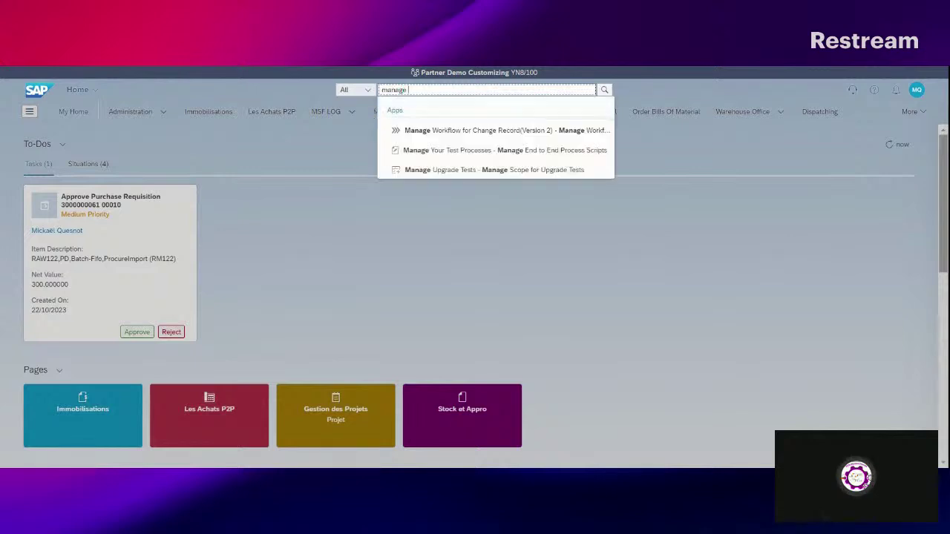
type(" sale")
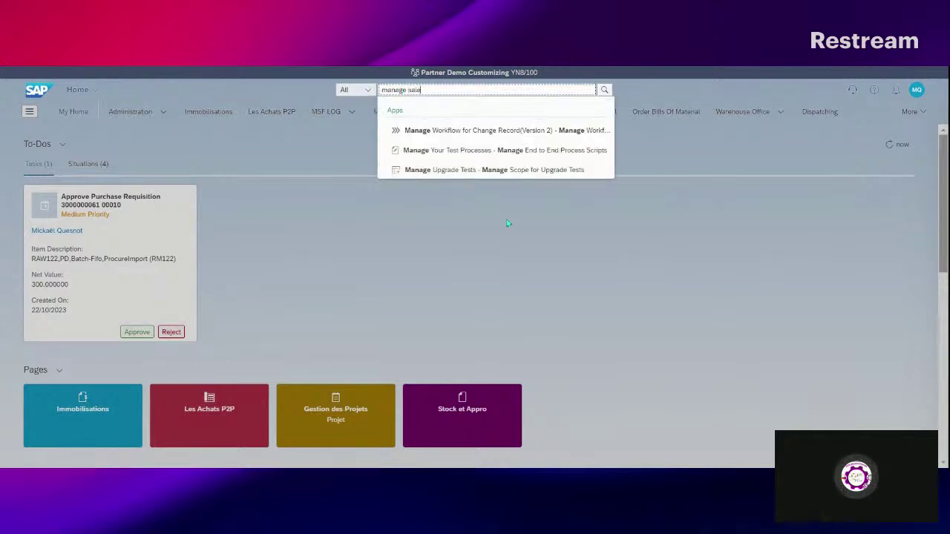
type("s order")
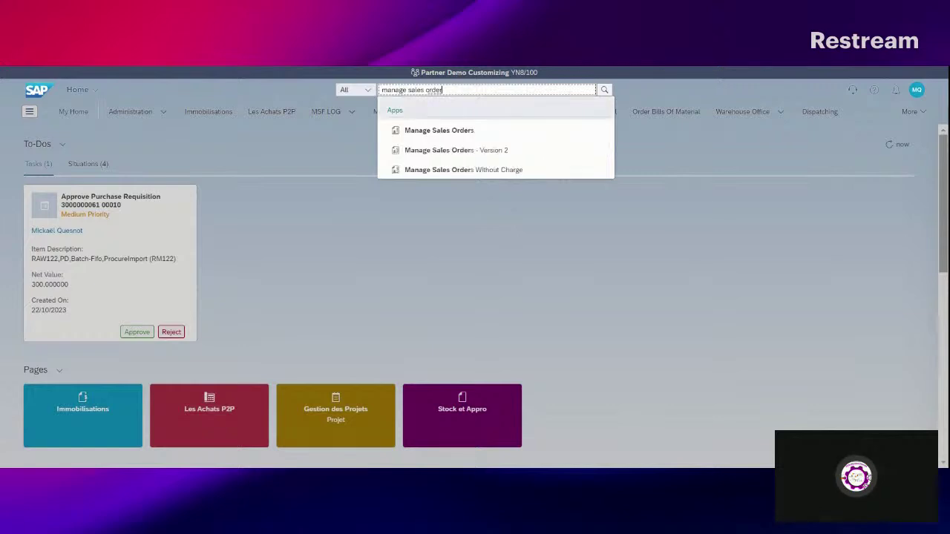
left_click(479, 137)
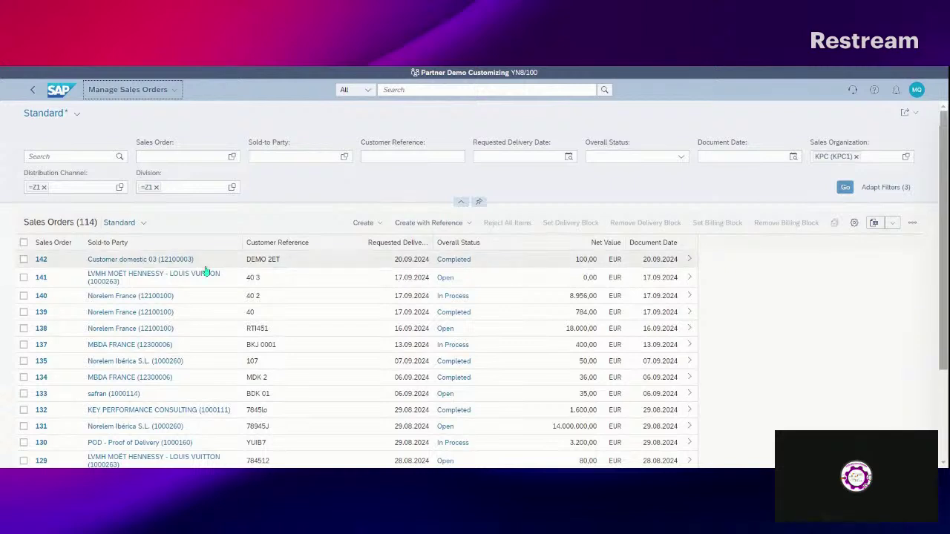
Open the sales order with customer reference DEMO 2ET, show its document flow, and display the open invoice
left_click(26, 260)
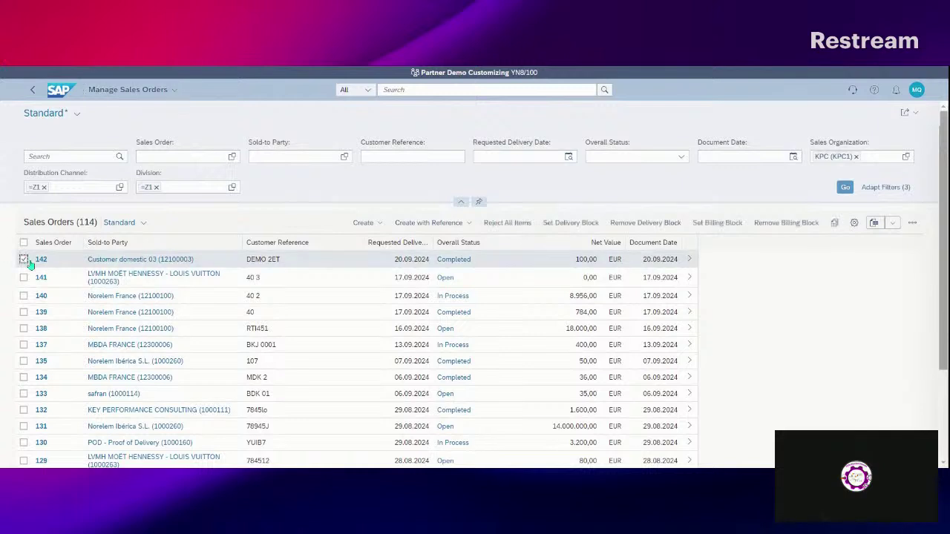
left_click(689, 259)
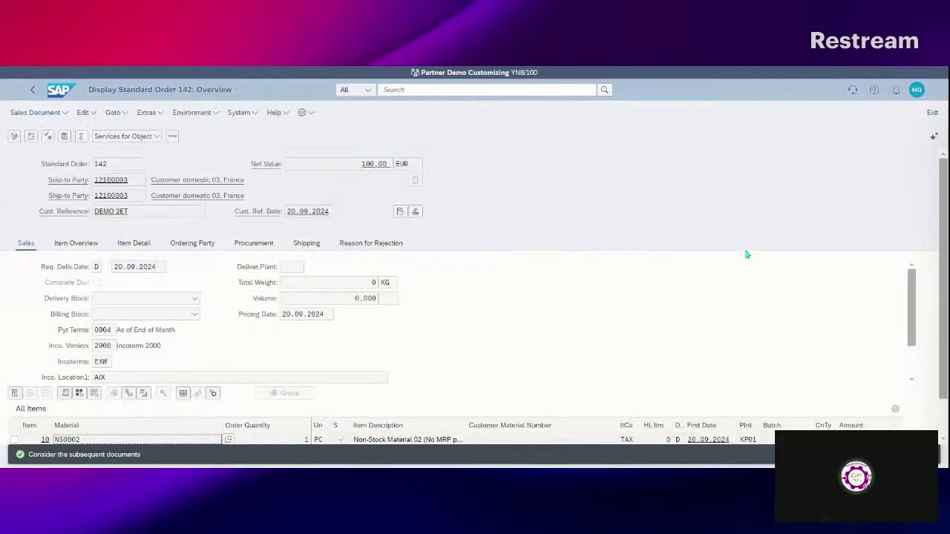
left_click(29, 140)
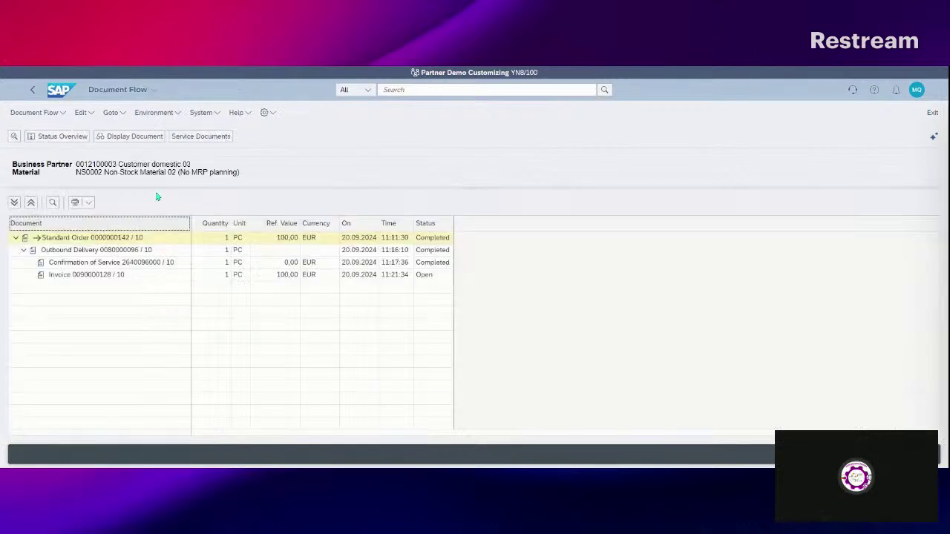
left_click(106, 276)
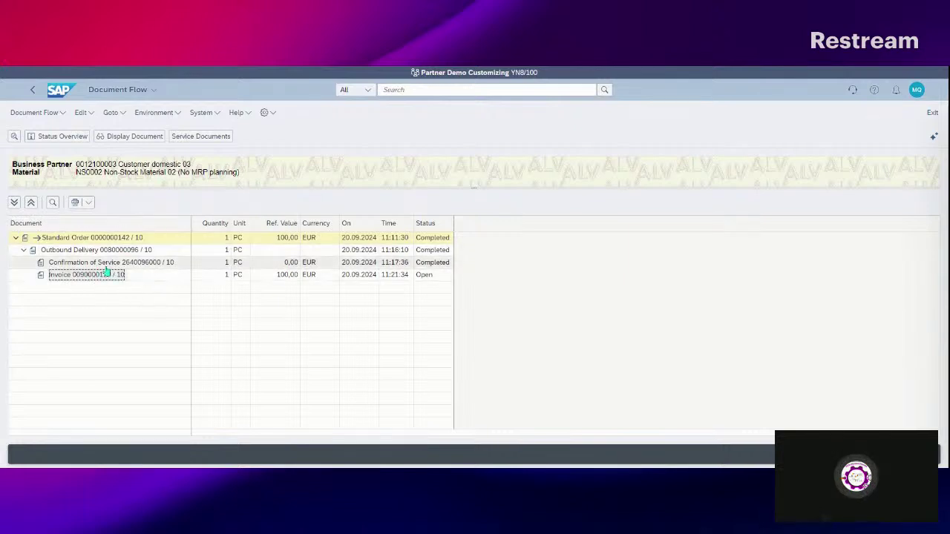
left_click(127, 136)
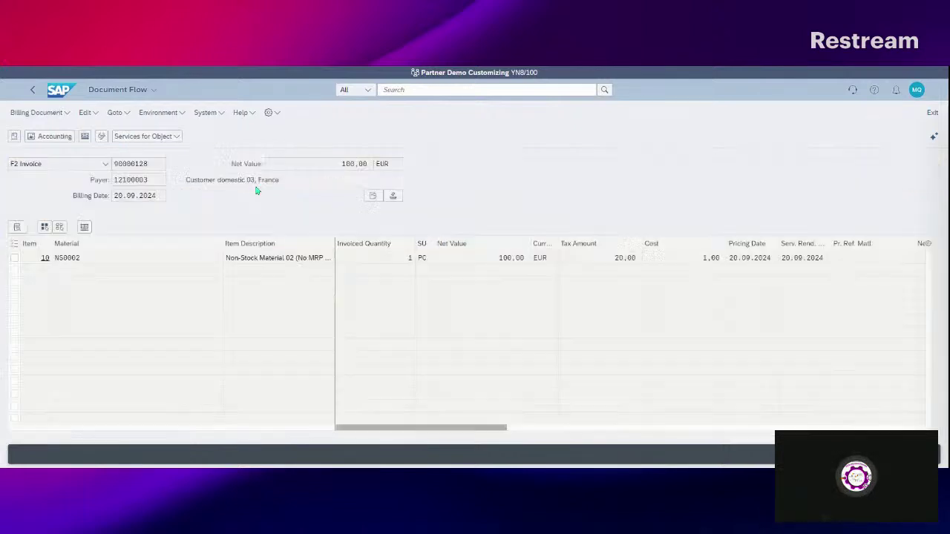
Leave the invoice and open Manage Billing Documents by searching for "manage billing d" from the home page
left_click(59, 90)
left_click(410, 90)
type("manage bill")
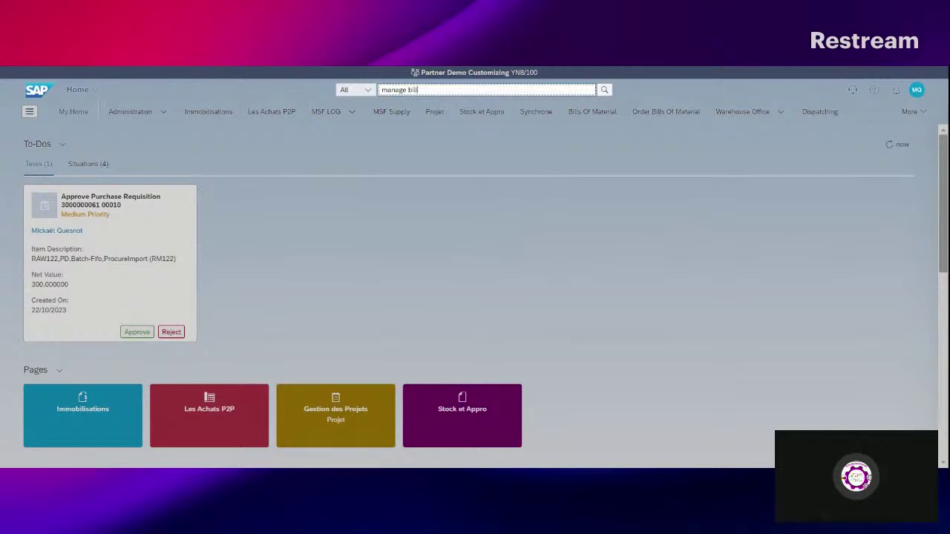
type("ing d")
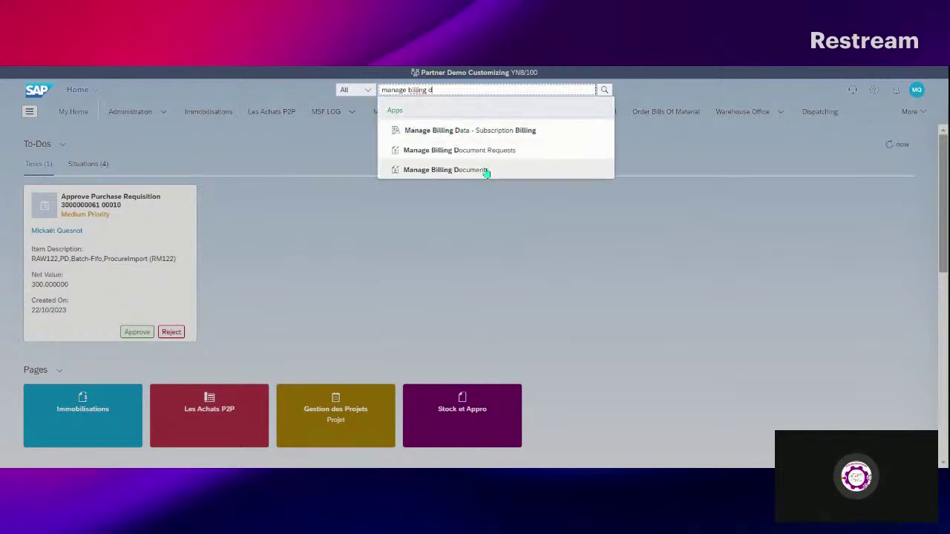
key("Return")
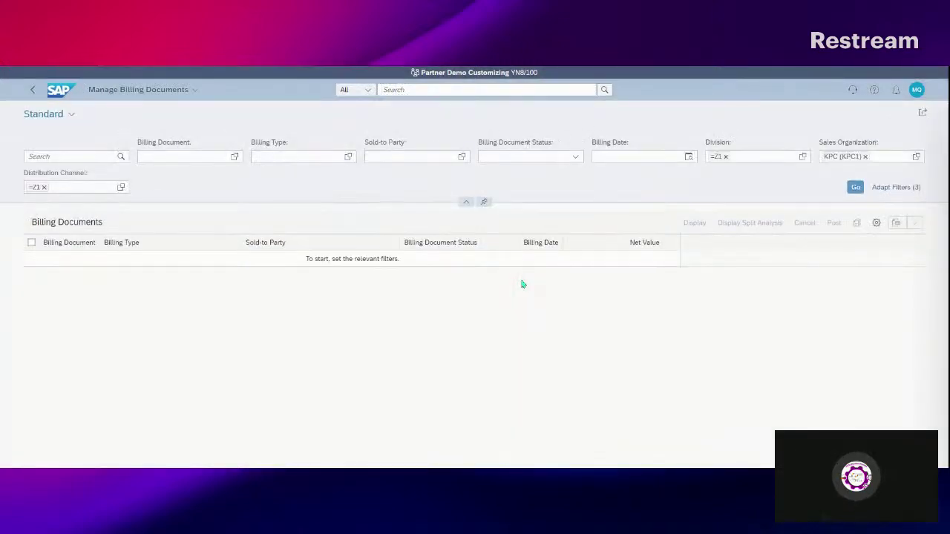
Filter the billing documents by number 90000128 and cancel that invoice
left_click(178, 157)
type("90000128")
key("Return")
left_click(854, 188)
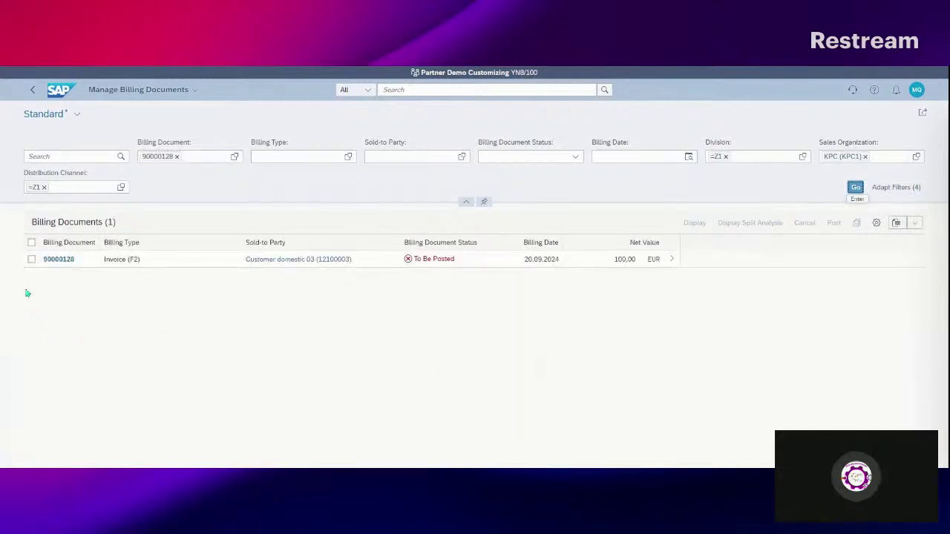
left_click(31, 259)
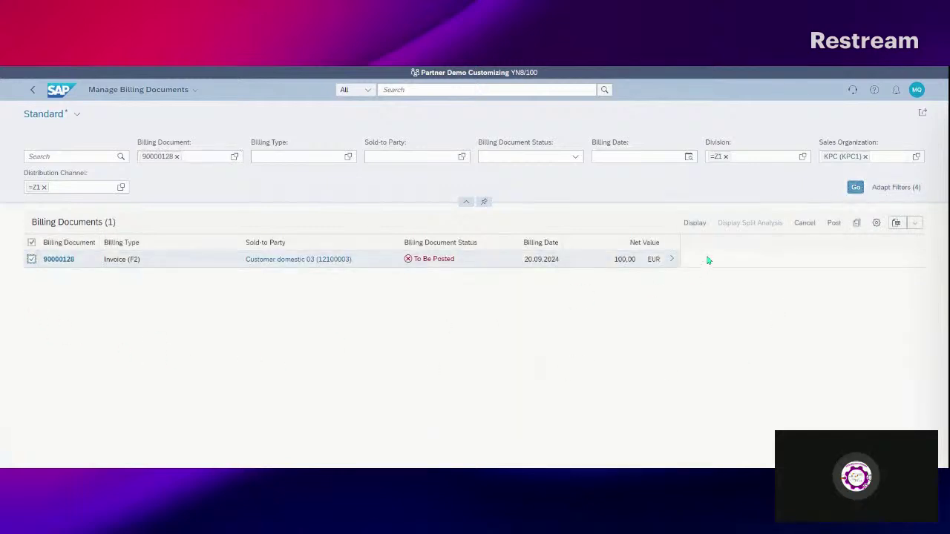
left_click(805, 223)
left_click(509, 290)
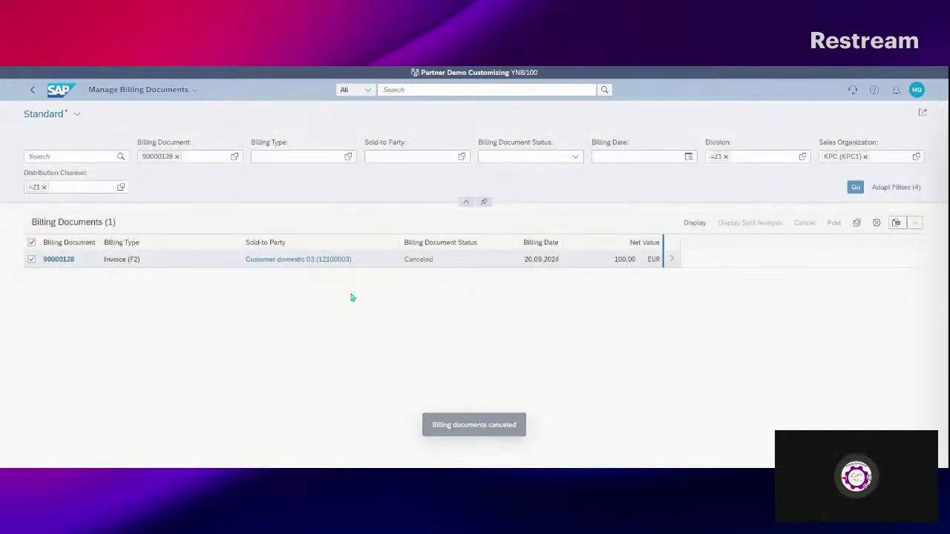
Return to the home page and open the standard Manage Outbound Deliveries app by searching for "manage outbound"
left_click(58, 92)
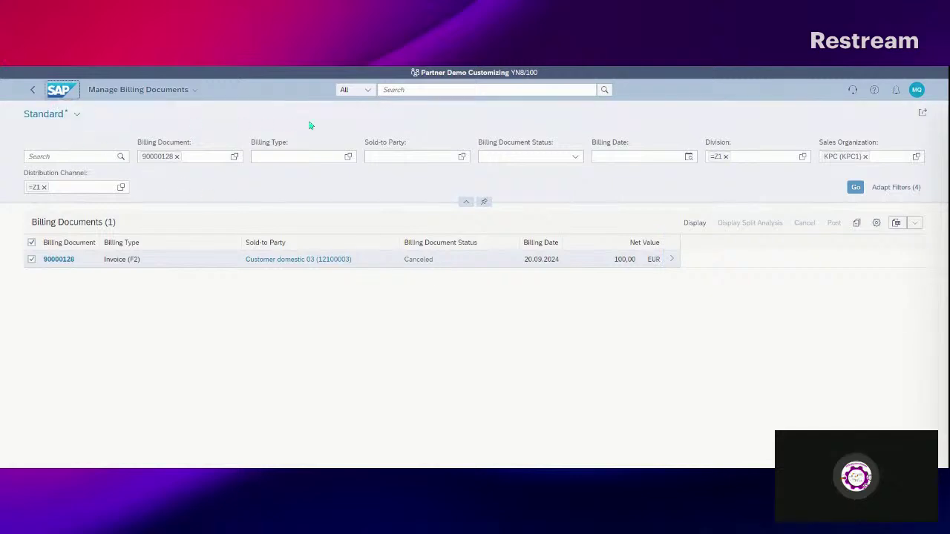
type("manage outbound")
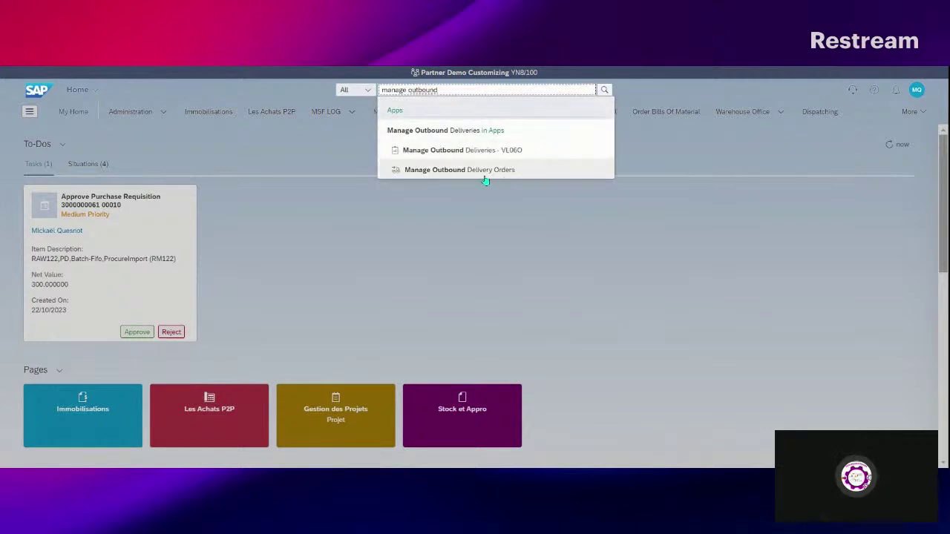
left_click(466, 131)
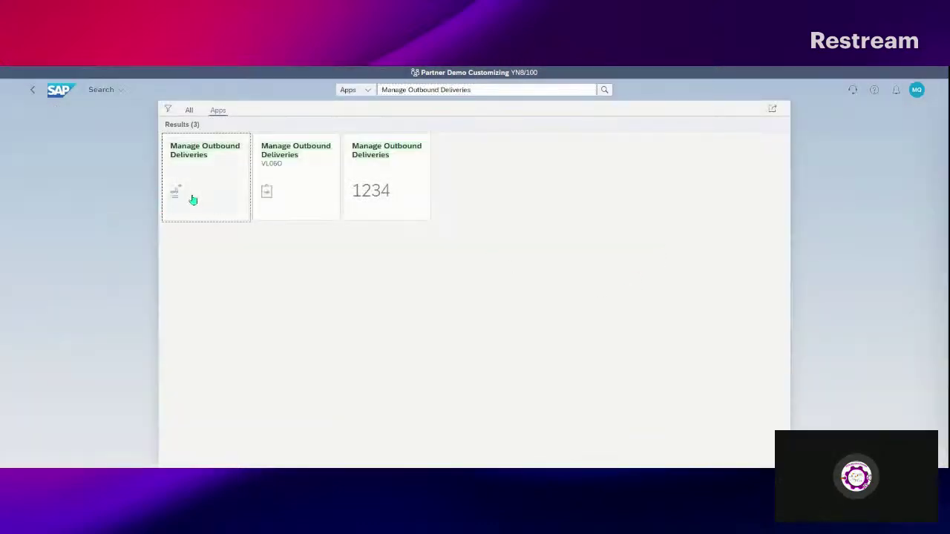
left_click(204, 185)
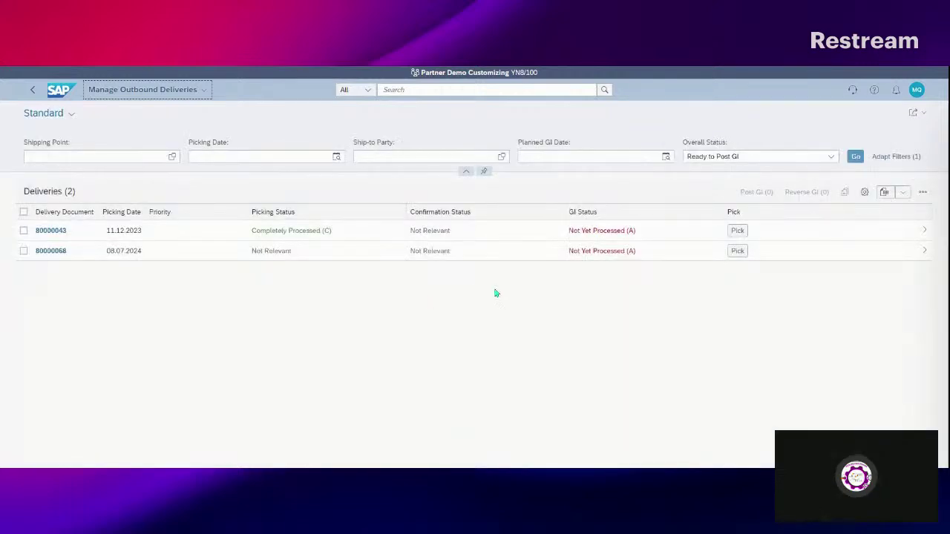
Filter the outbound deliveries by overall status GI Posted and a planned GI date of today
left_click(828, 165)
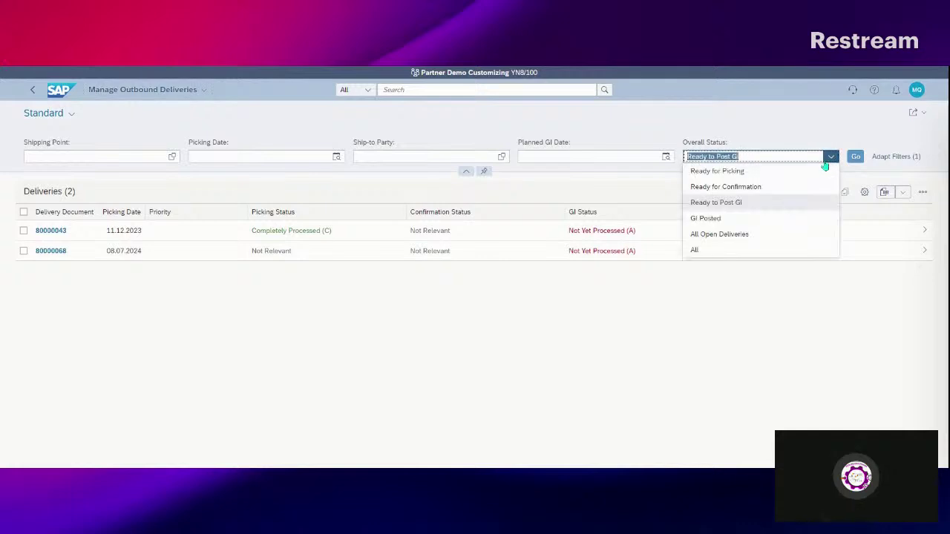
left_click(746, 218)
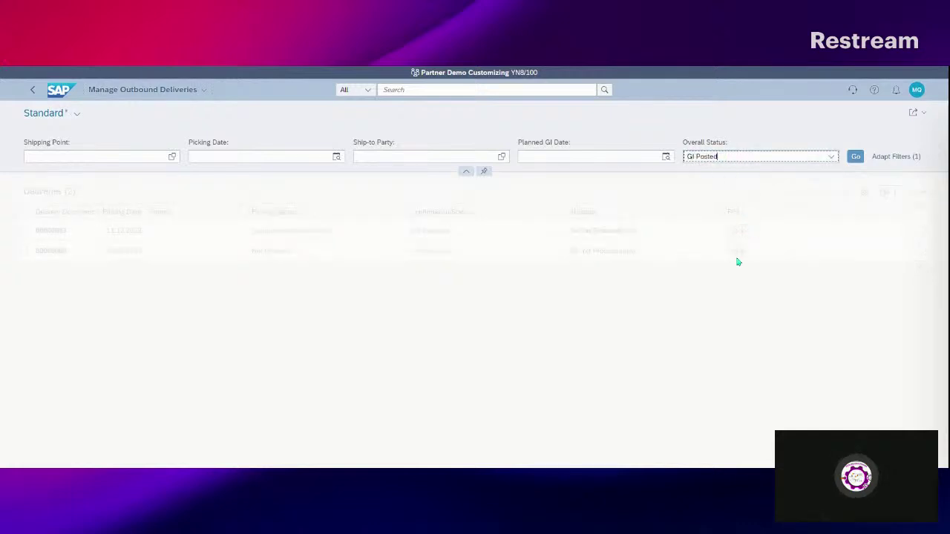
left_click(665, 156)
left_click(534, 223)
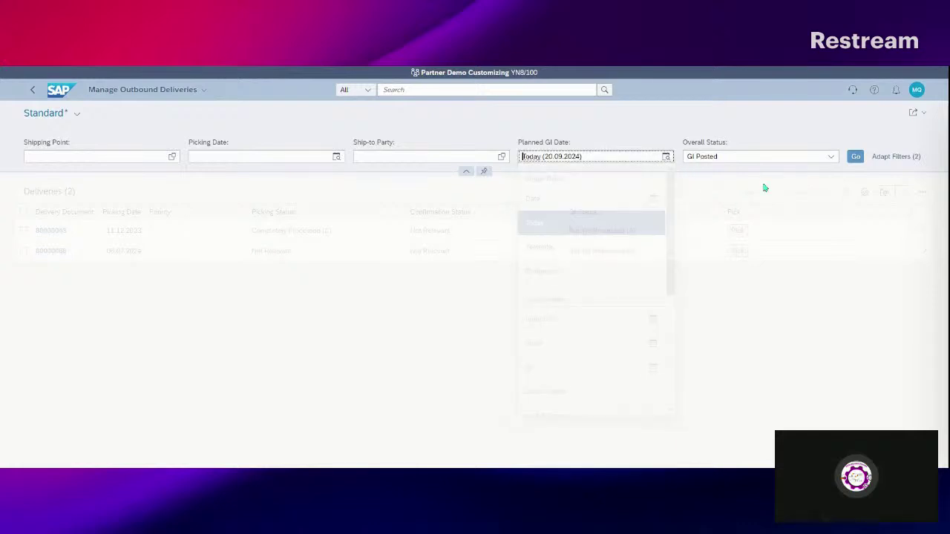
left_click(856, 157)
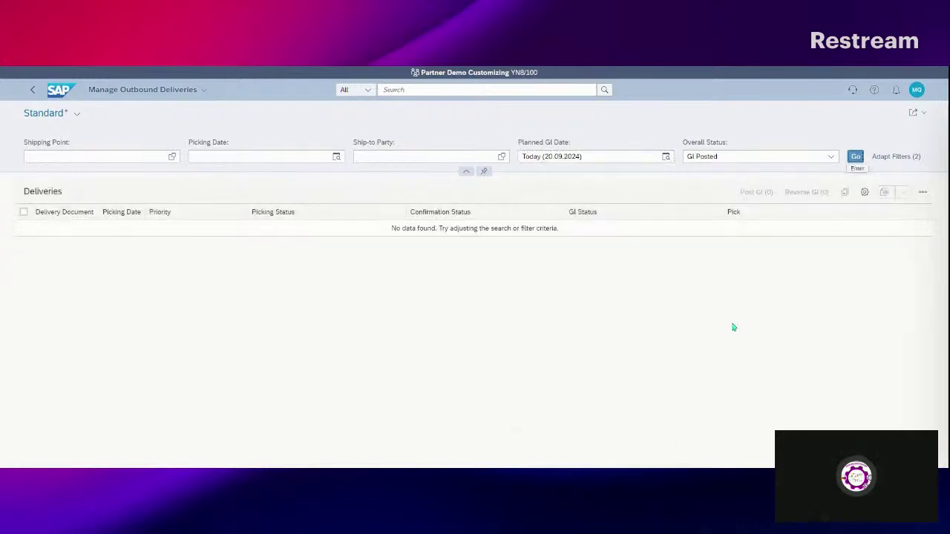
Clear the planned GI date filter, reload the deliveries, and look through the list for the delivery of NS0002
left_click(666, 156)
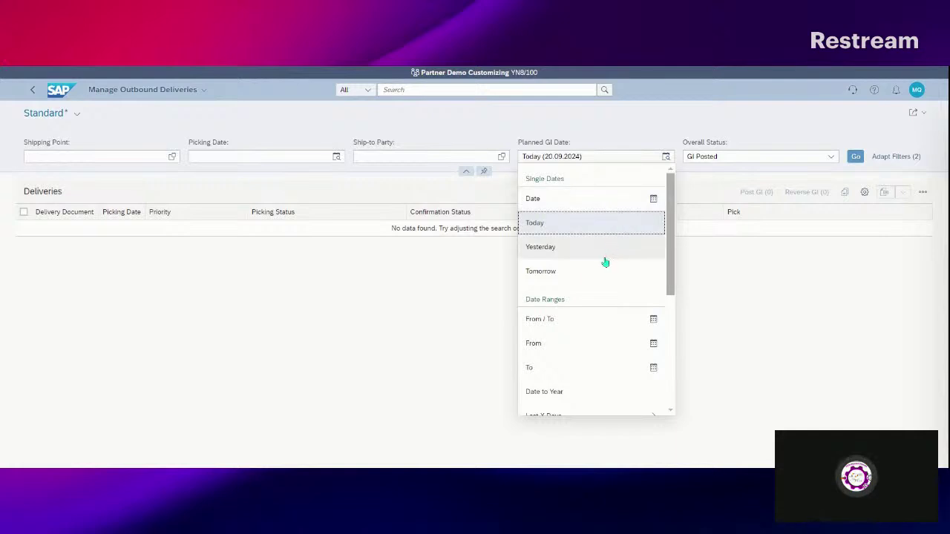
triple_click(555, 158)
key("BackSpace")
left_click(855, 157)
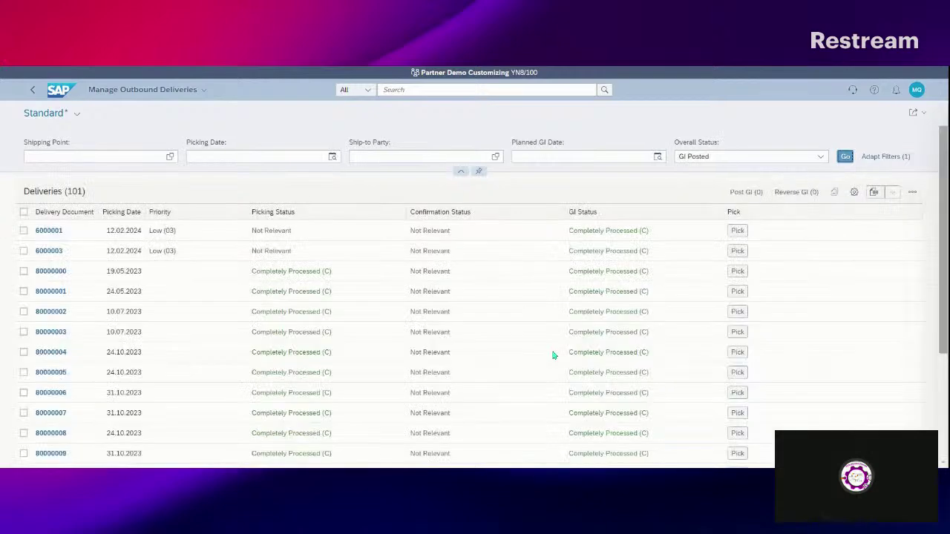
scroll(245, 348, "down", 1)
scroll(245, 348, "down", 15)
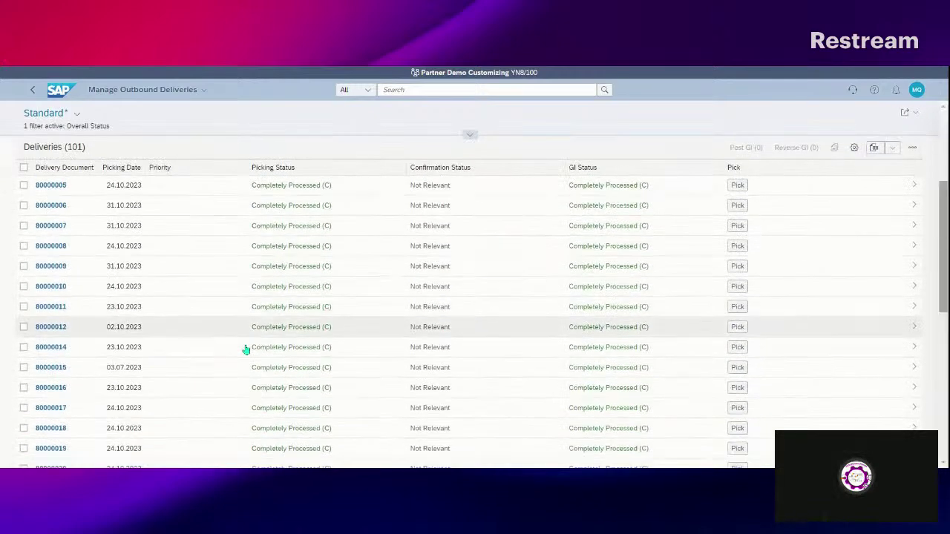
scroll(245, 348, "down", 10)
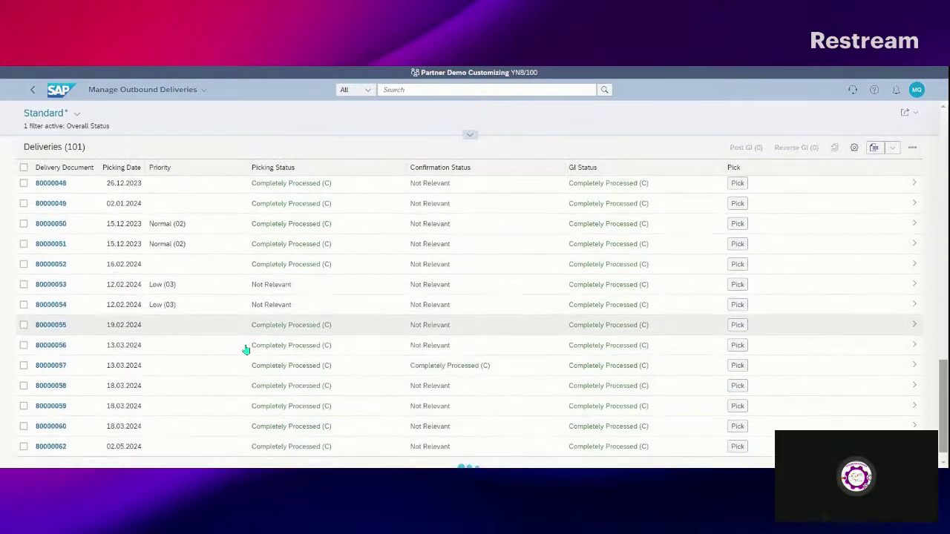
scroll(245, 349, "down", 10)
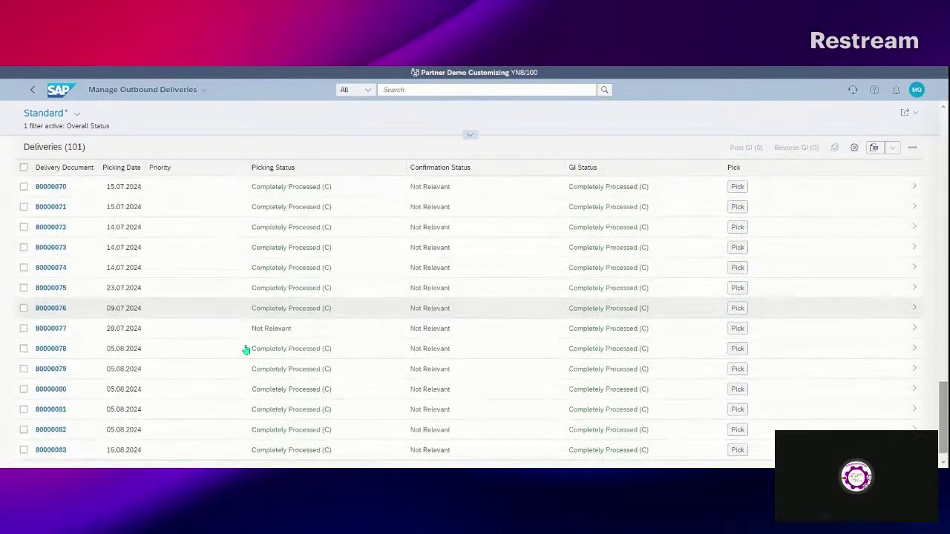
scroll(244, 349, "down", 2)
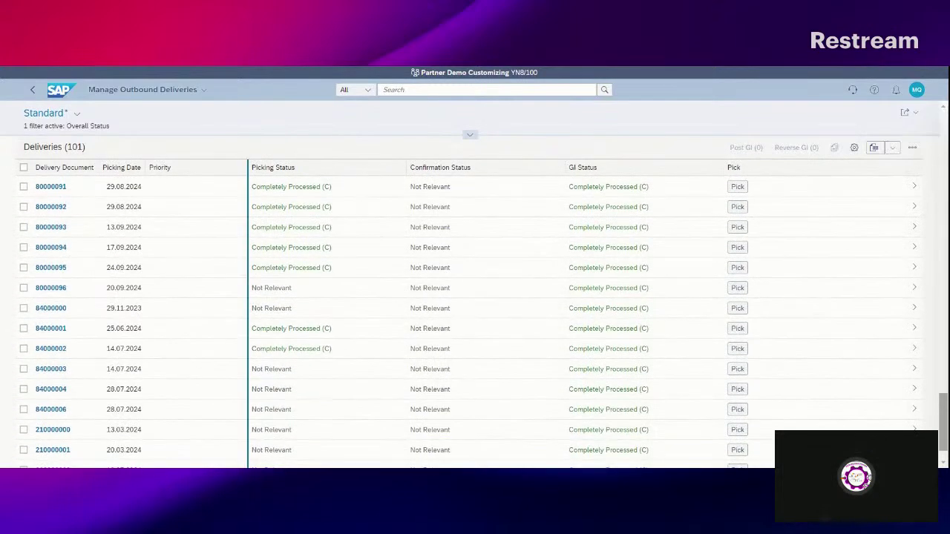
scroll(248, 349, "up", 18)
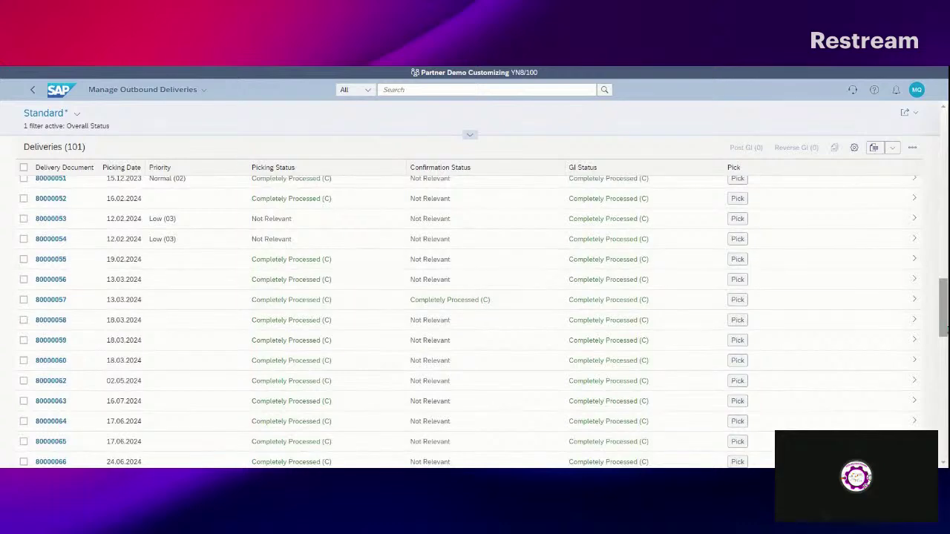
scroll(248, 349, "up", 15)
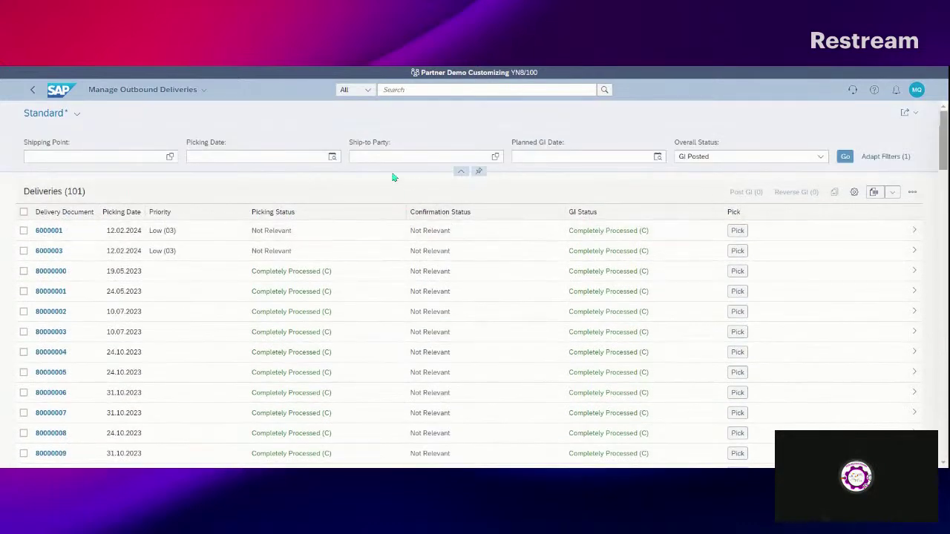
Restrict the GI-posted deliveries to ship-to party Customer domestic 03
left_click(383, 155)
left_click(132, 230)
left_click(845, 155)
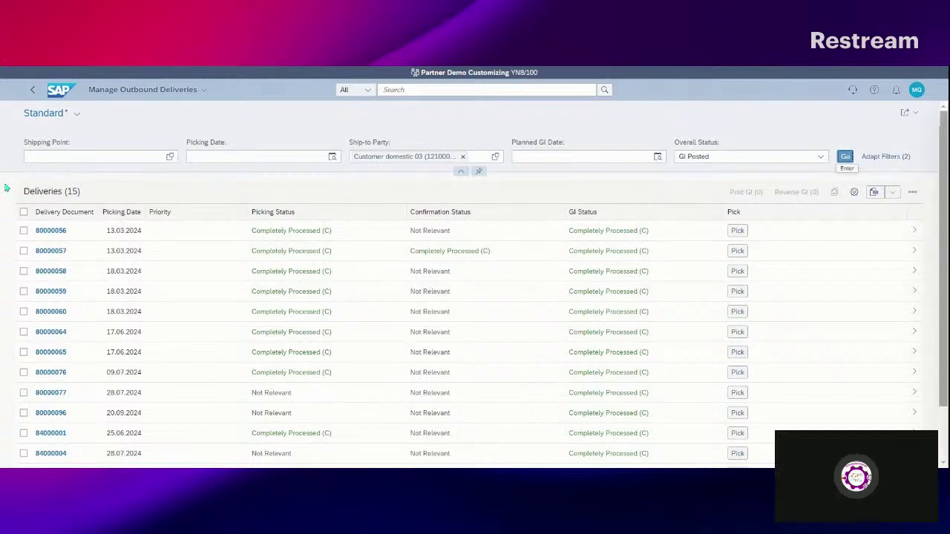
Return to the home page and open the Manage Sales Orders app by searching for "manage sales order"
left_click(33, 89)
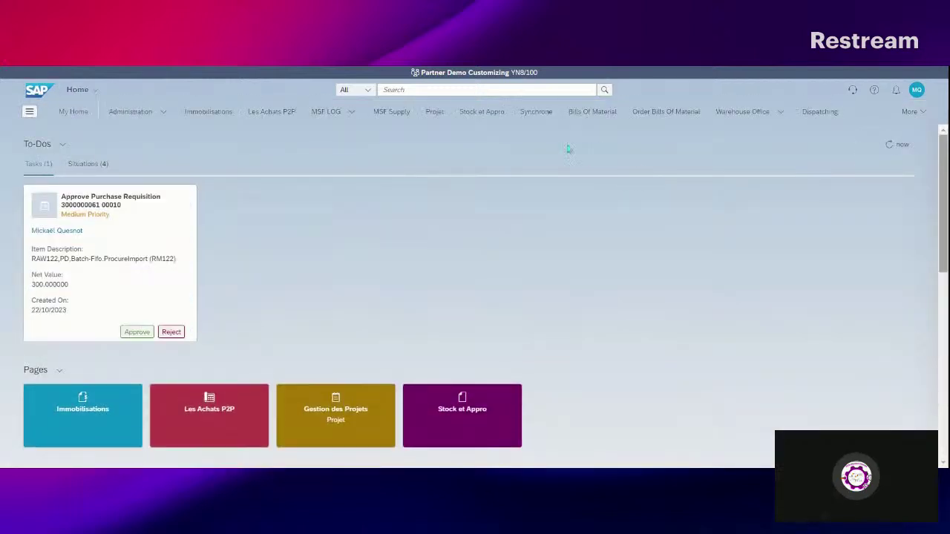
left_click(426, 89)
type("manage ")
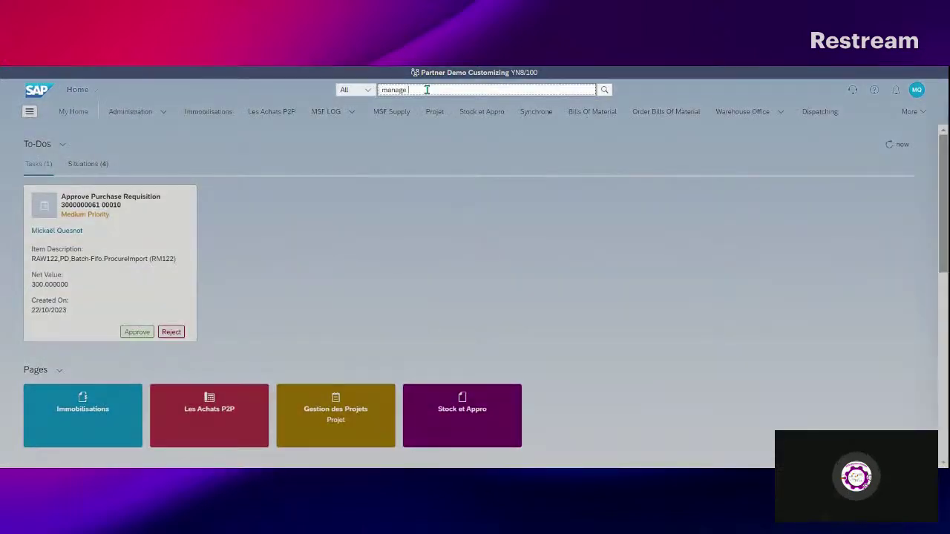
type("sales order")
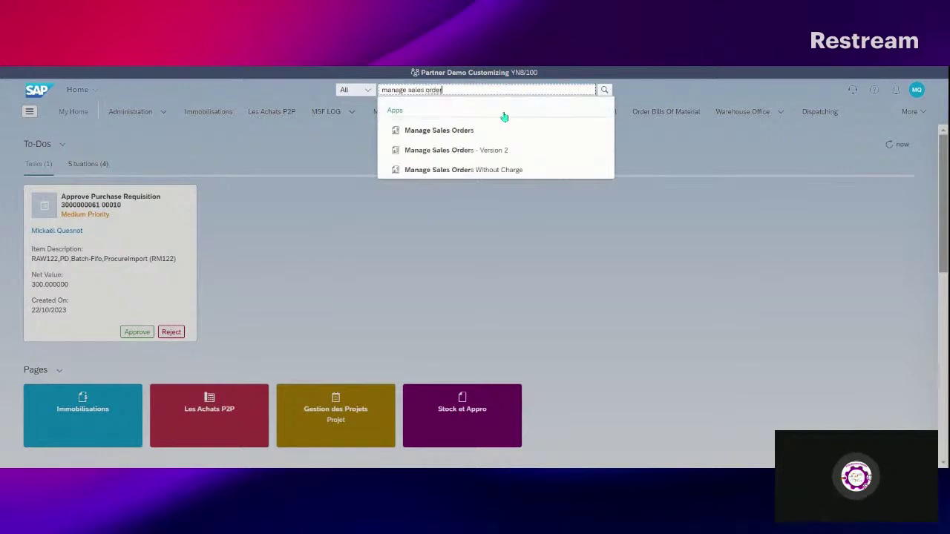
left_click(462, 132)
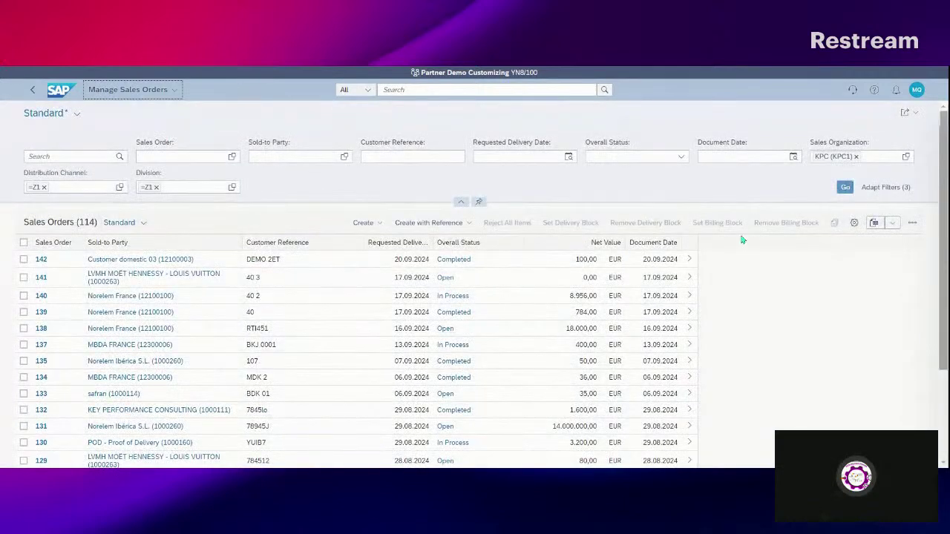
Open the outbound delivery from the document flow of the sales order with customer reference DEMO 2ET and copy the delivery number
left_click(689, 259)
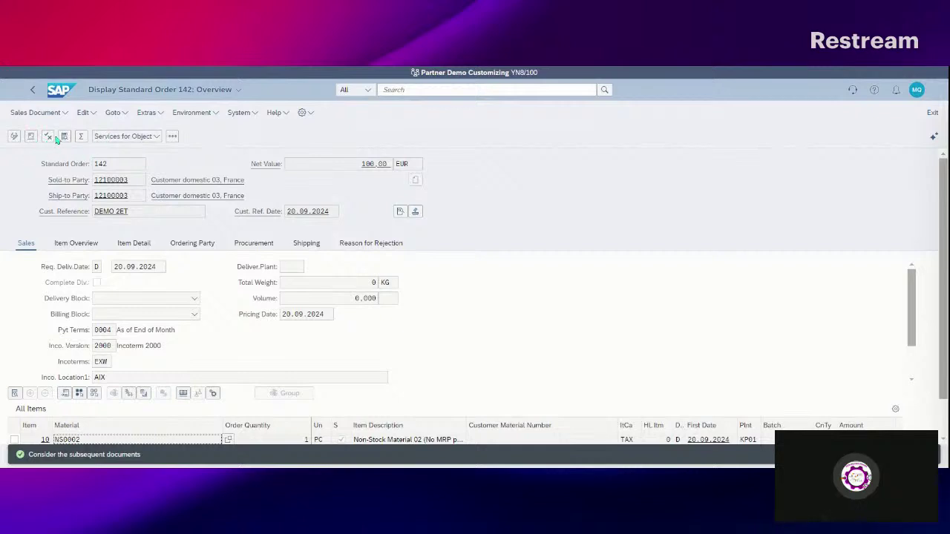
left_click(32, 138)
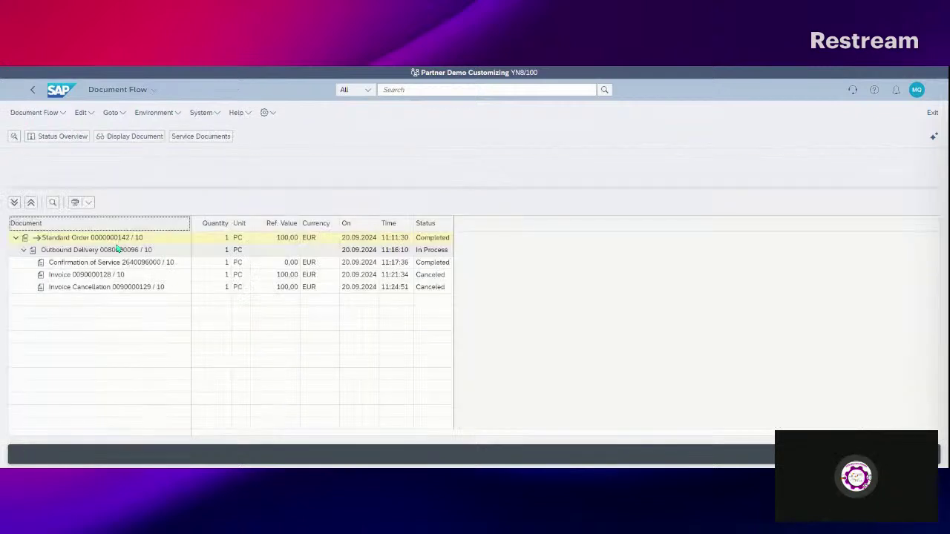
left_click(127, 251)
left_click(145, 140)
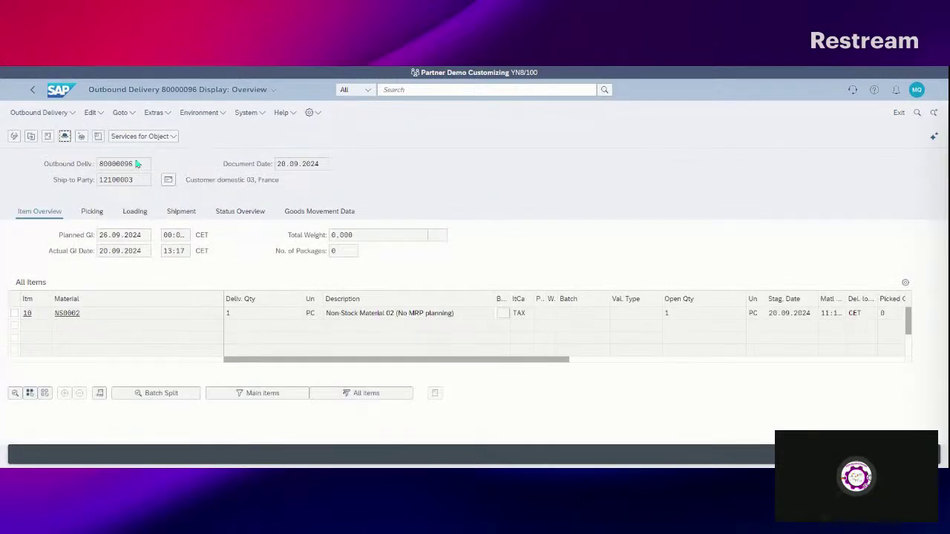
left_click_drag(139, 163, 86, 178)
key("ctrl+c")
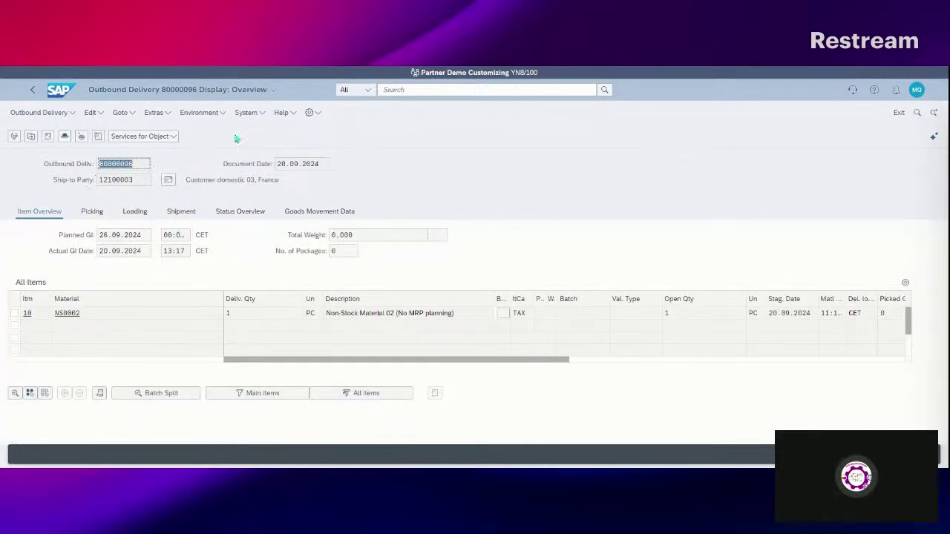
Return to the home page and open the Reverse GI - Outbound Delivery app by searching for "vl09"
left_click(55, 93)
left_click(388, 92)
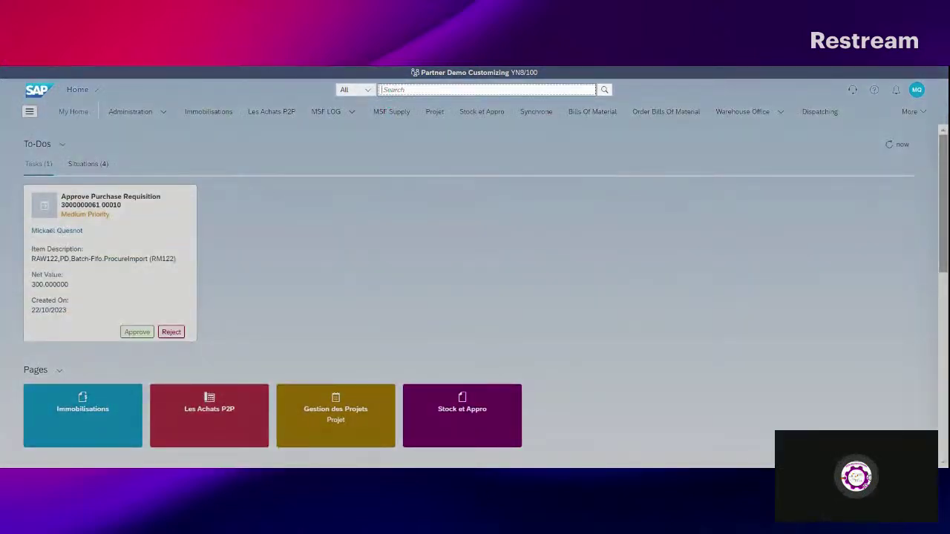
type("vl0")
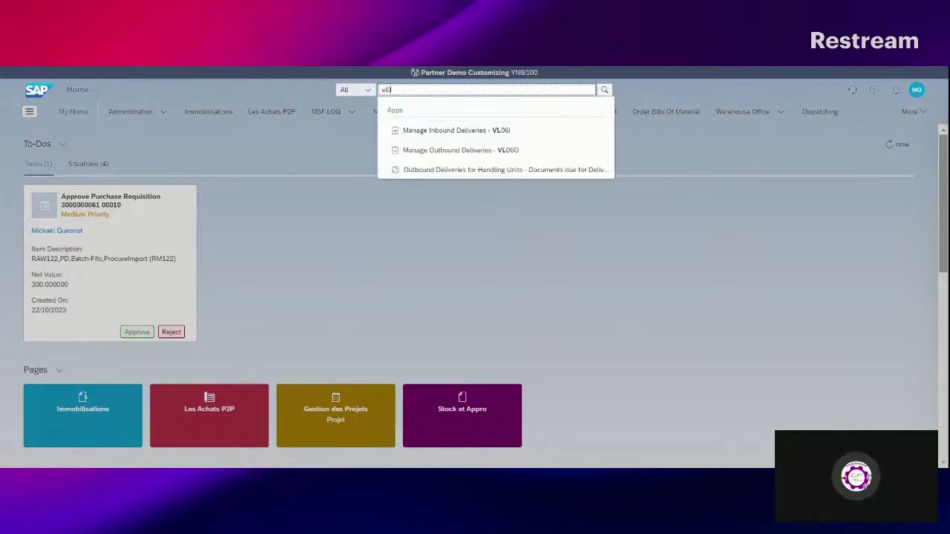
type("9")
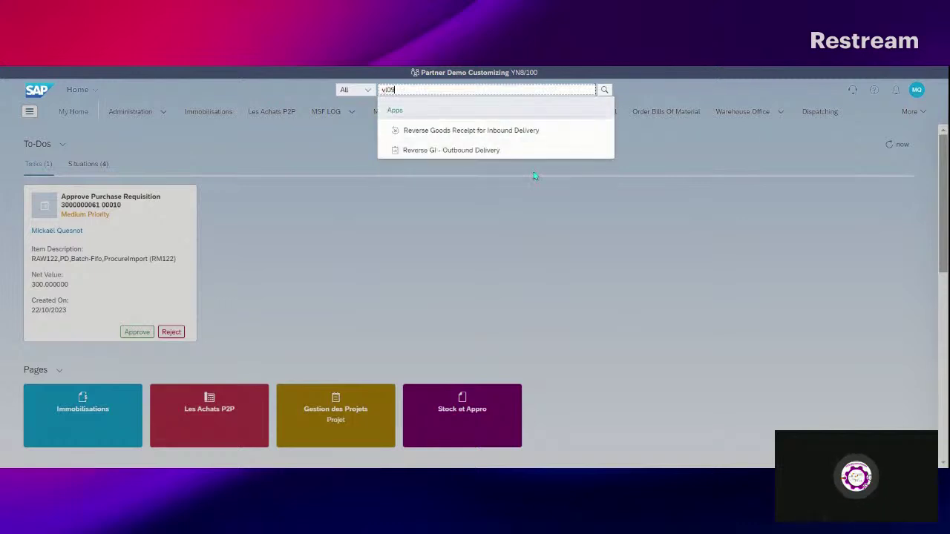
left_click(466, 151)
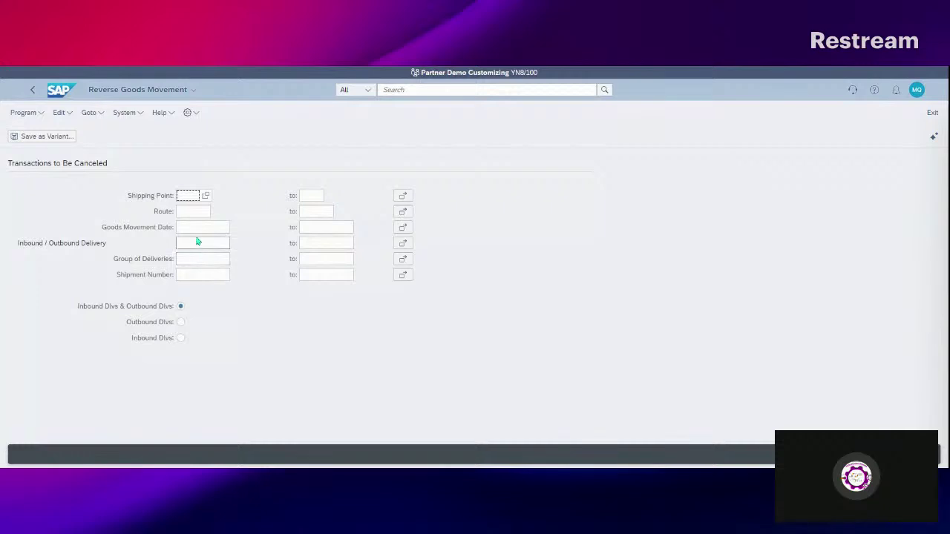
Reverse the goods issue of the delivery whose number was copied, and close the reversal log
left_click(198, 243)
key("ctrl+v")
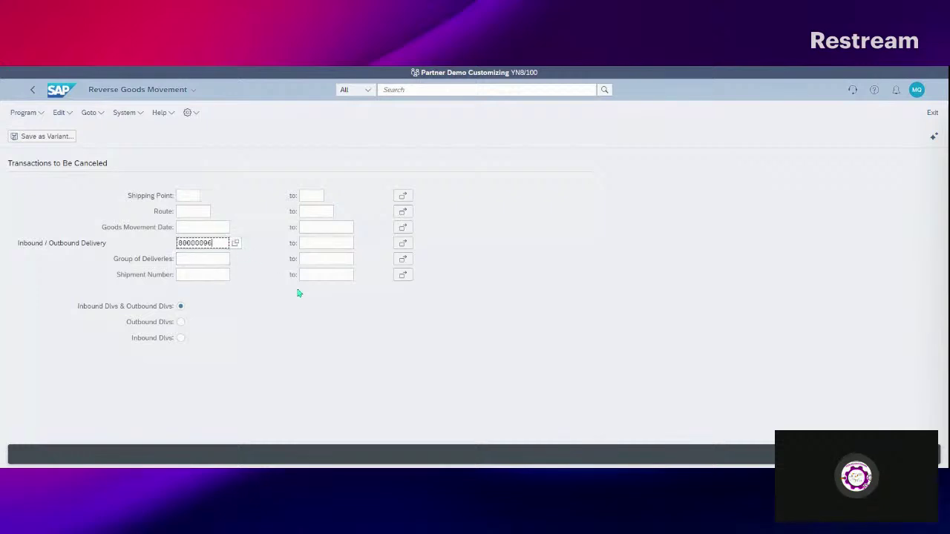
key("ctrl+a")
left_click(917, 454)
left_click(14, 180)
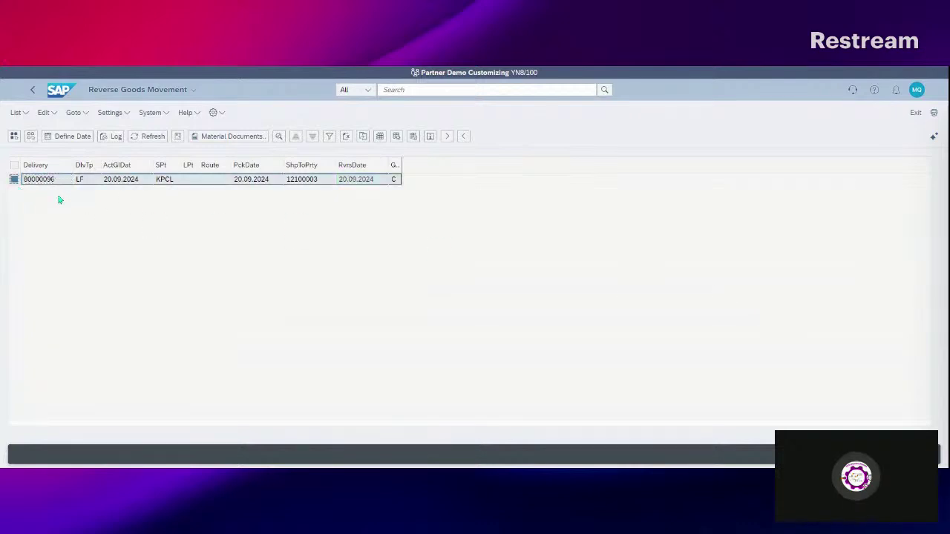
left_click(917, 454)
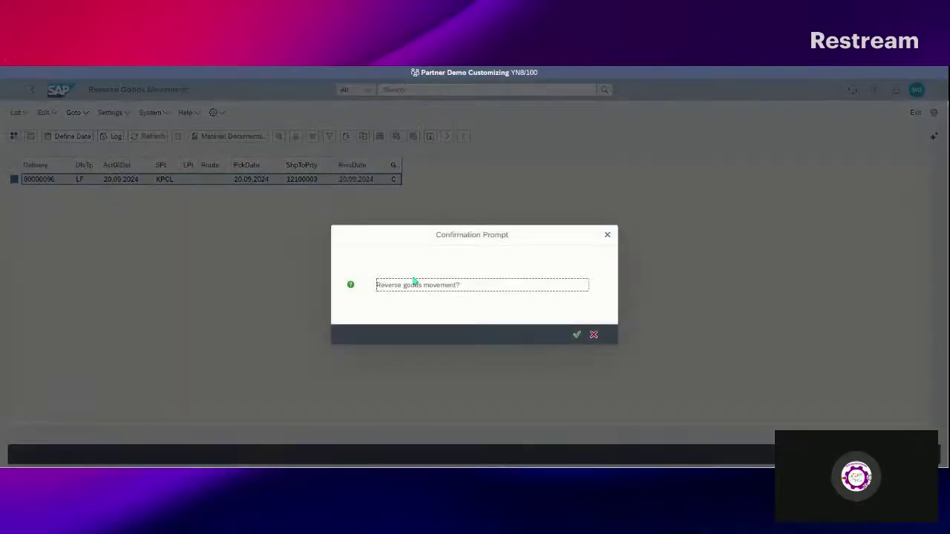
left_click(575, 335)
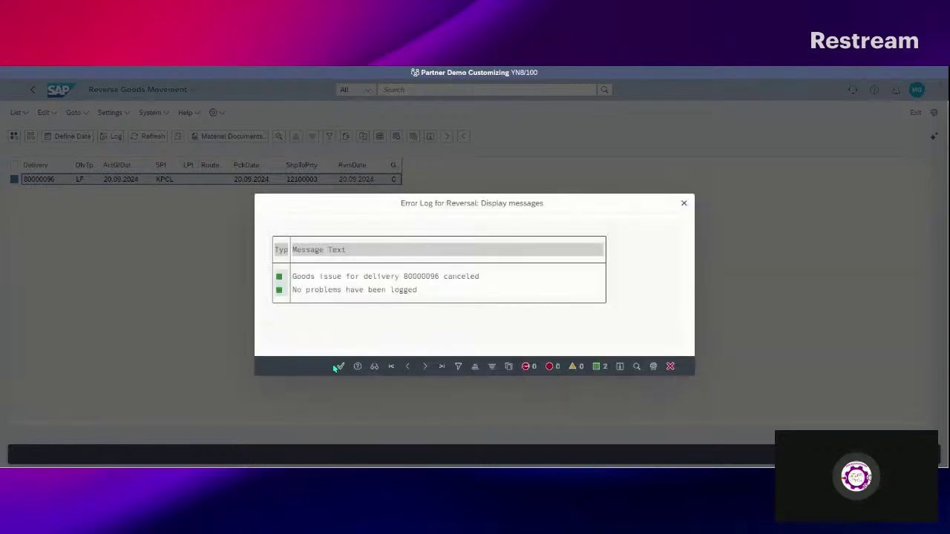
left_click(340, 366)
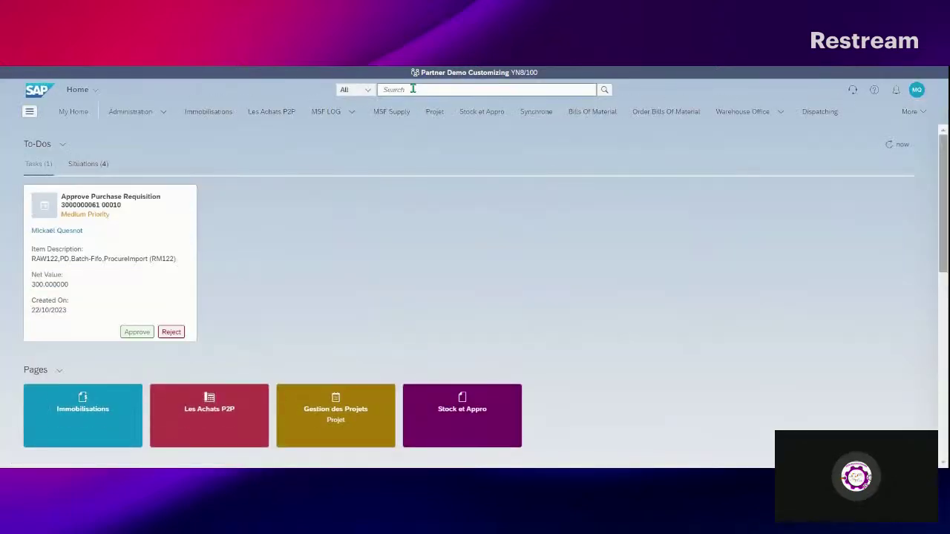
Open the Change Outbound Delivery app by searching for "vl02n"
left_click(413, 89)
type("vl02n")
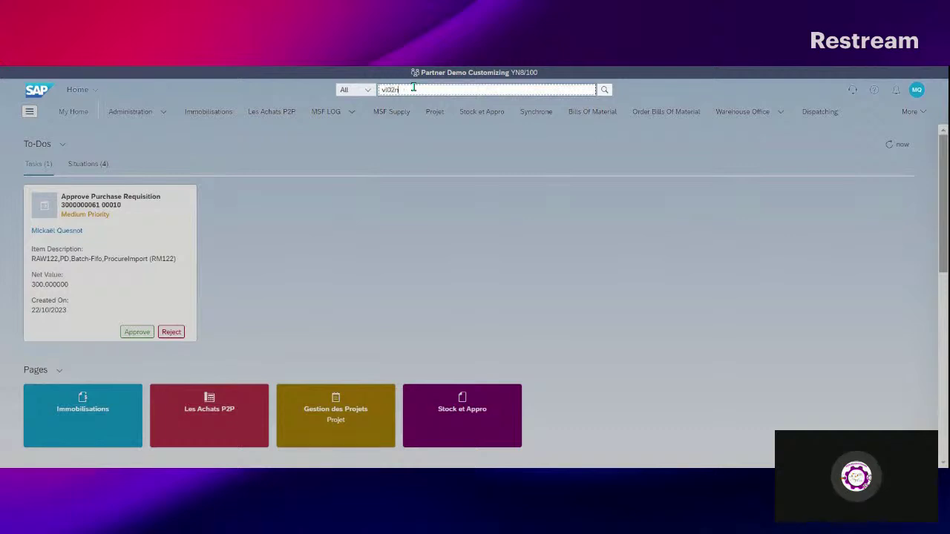
left_click(485, 132)
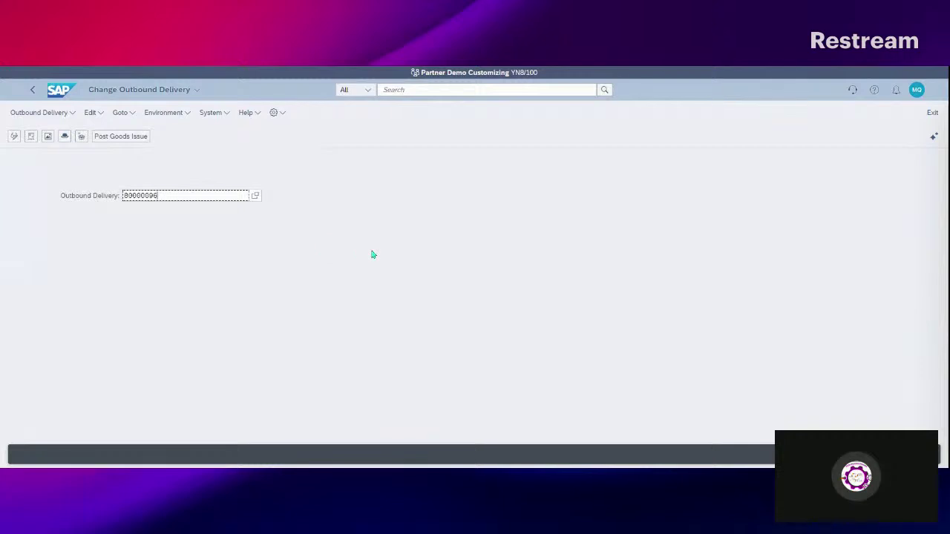
Open the proposed outbound delivery of NS0002 for changing and delete it
key("Return")
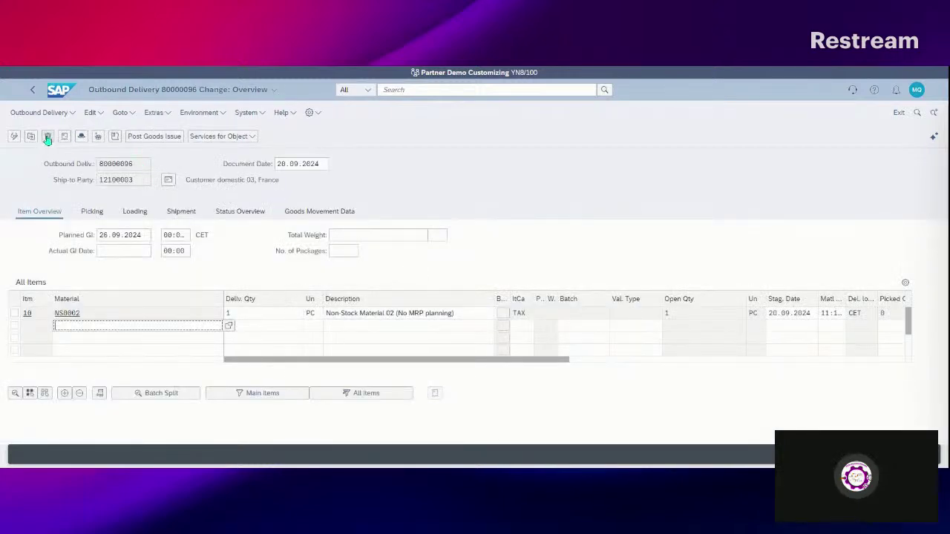
left_click(47, 140)
left_click(425, 315)
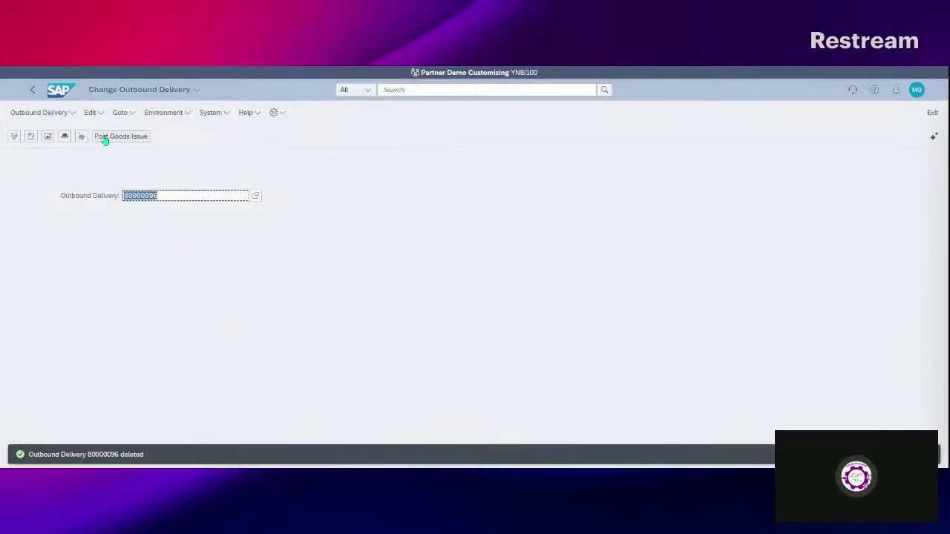
Return to the home page and reopen the Manage Sales Orders app by searching for "manage sales o"
left_click(59, 93)
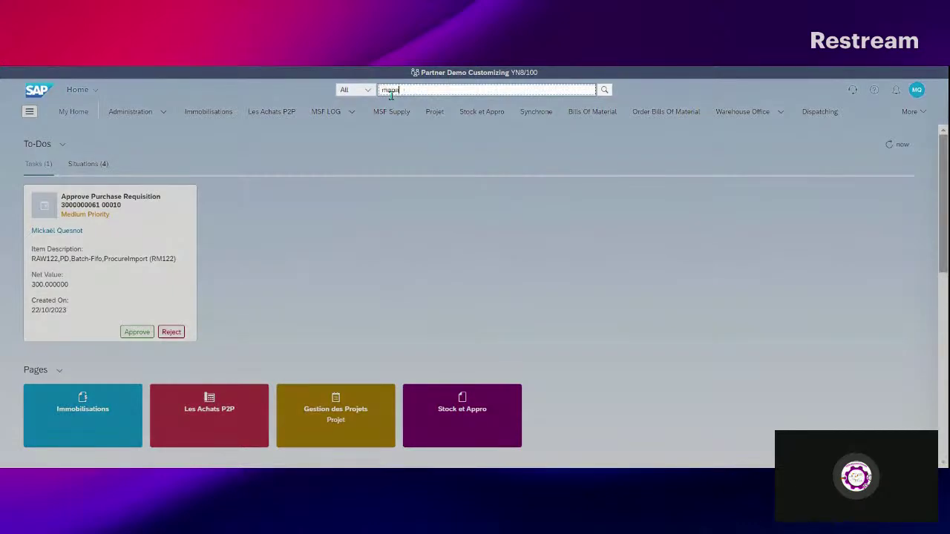
left_click(391, 90)
type("manage sales")
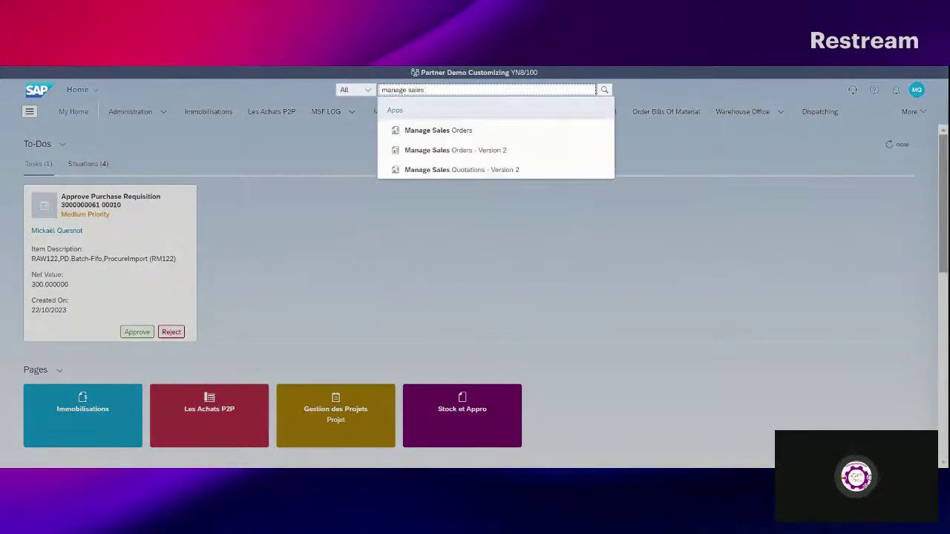
left_click(439, 124)
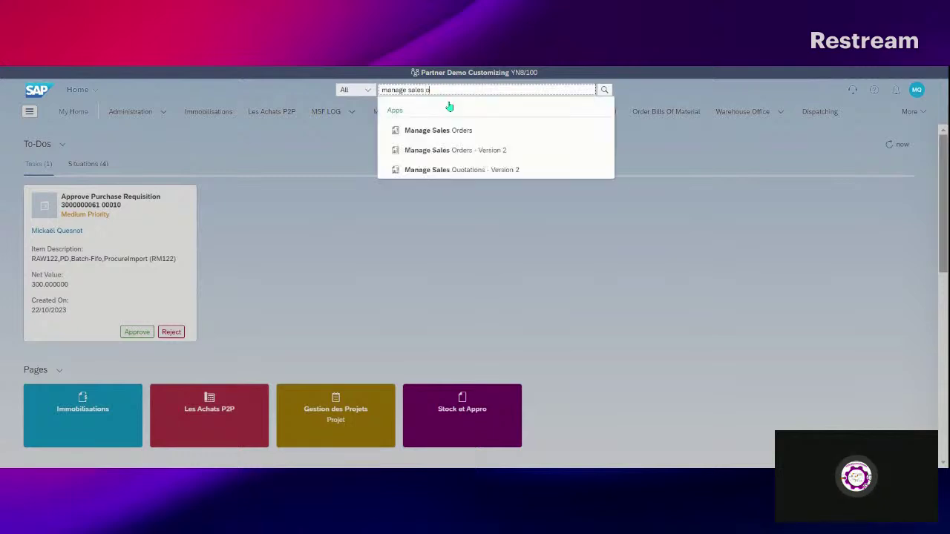
left_click(488, 129)
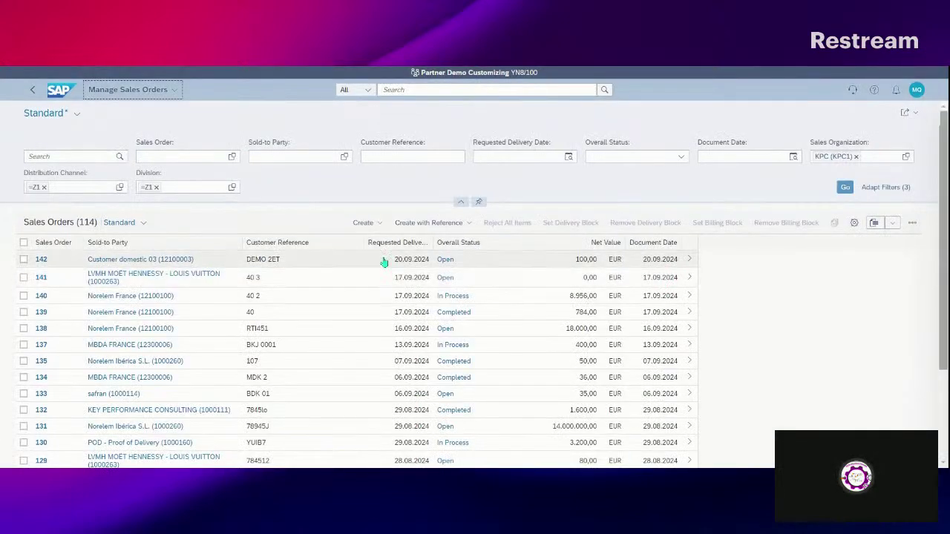
Switch the sales order with customer reference DEMO 2ET to change mode and open the item details of NS0002
left_click(682, 259)
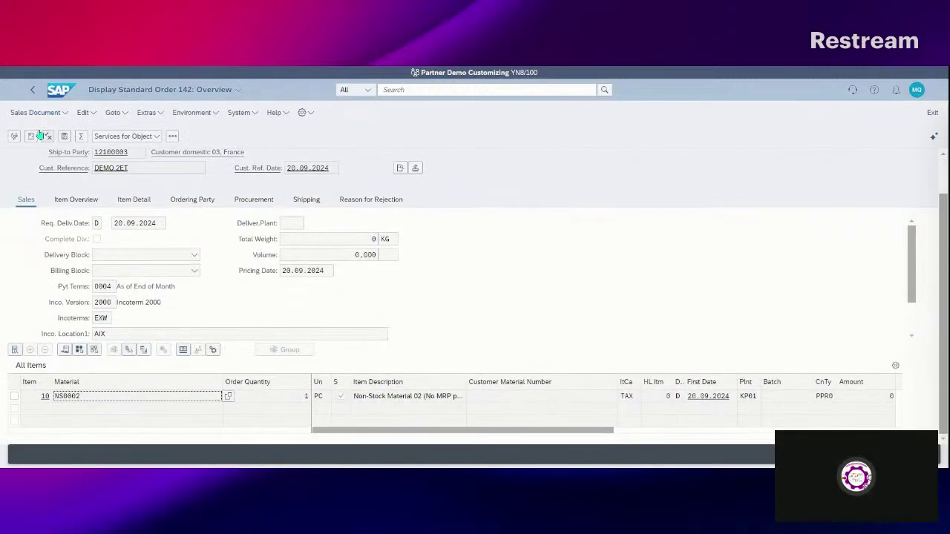
left_click(14, 136)
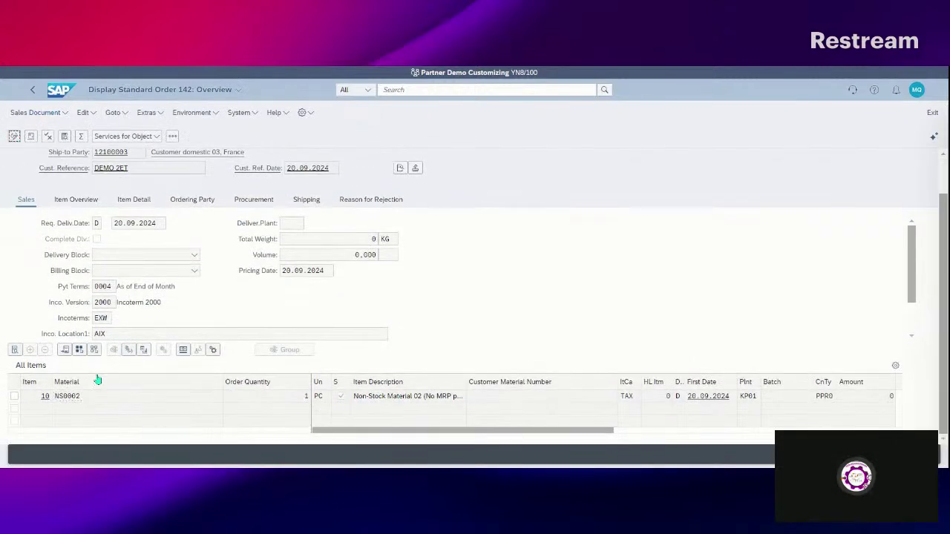
left_click(14, 398)
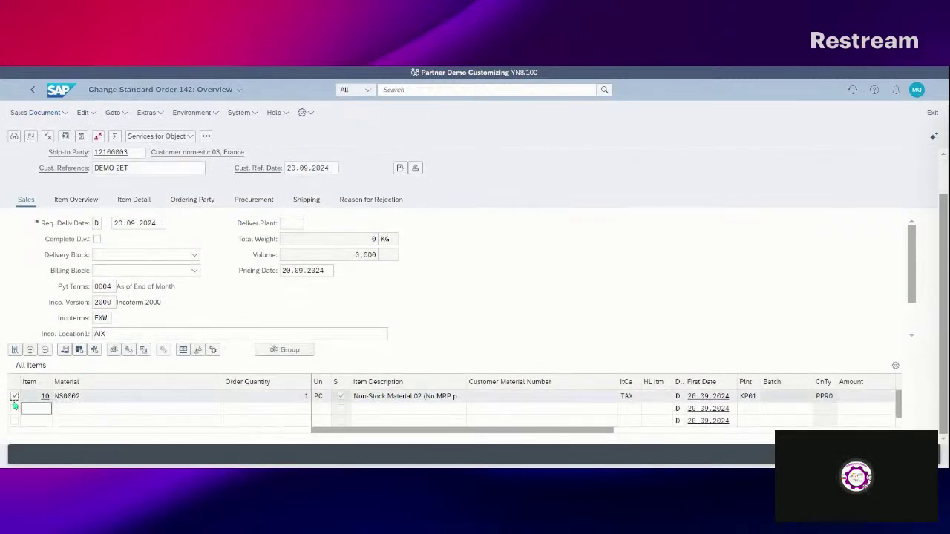
left_click(13, 352)
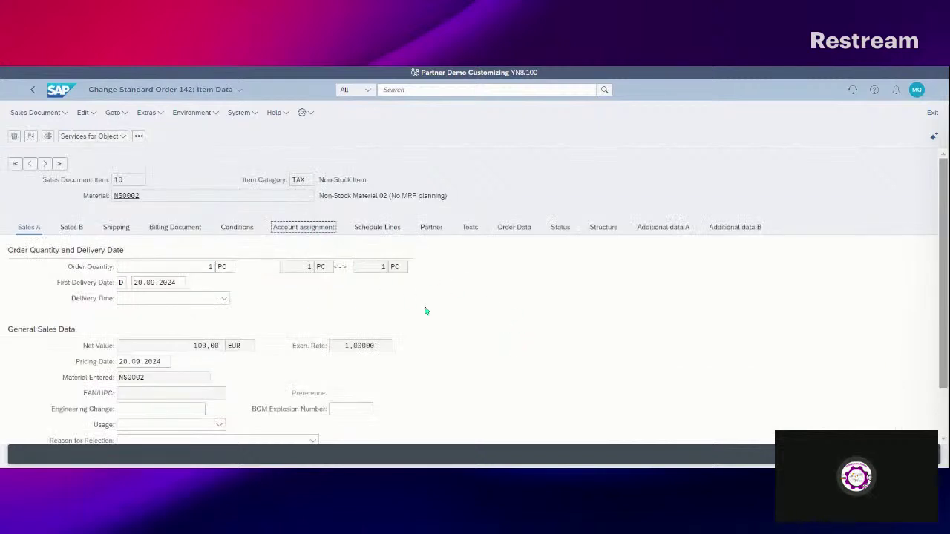
Assign profit center 10093101 (Direction KPC) to the NS0002 item and save the sales order
left_click(146, 298)
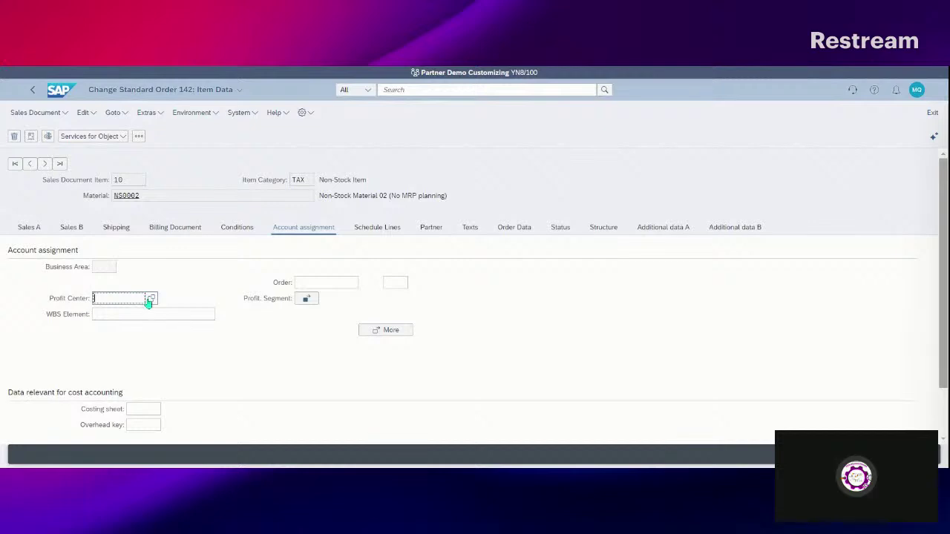
key("Return")
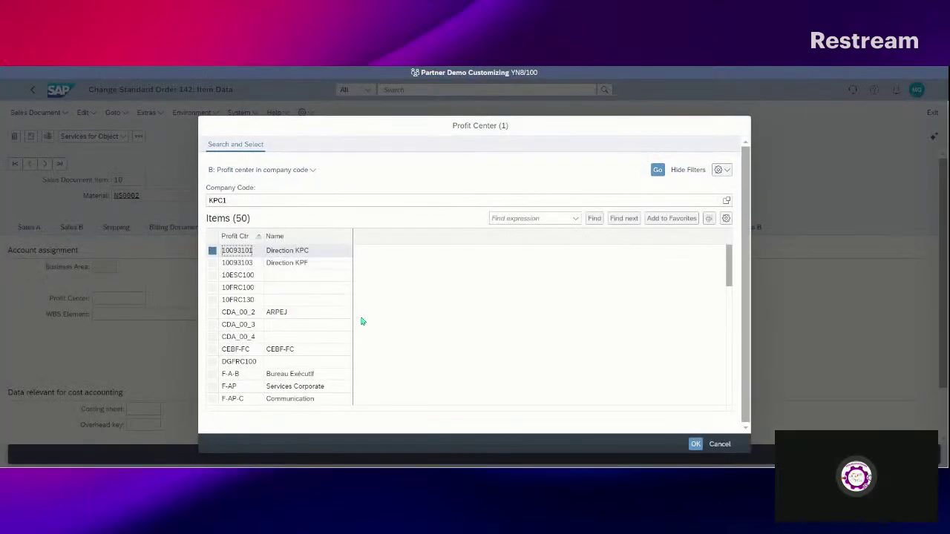
double_click(301, 252)
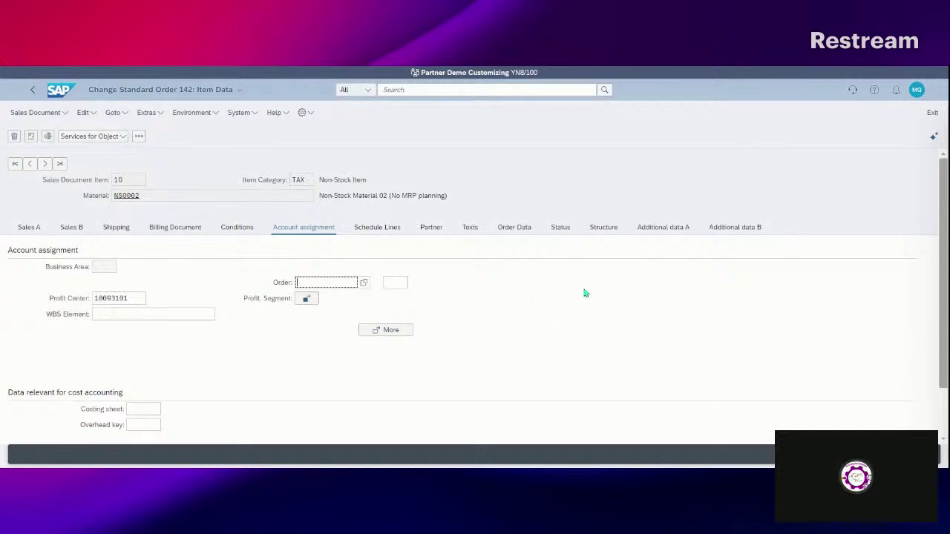
double_click(300, 180)
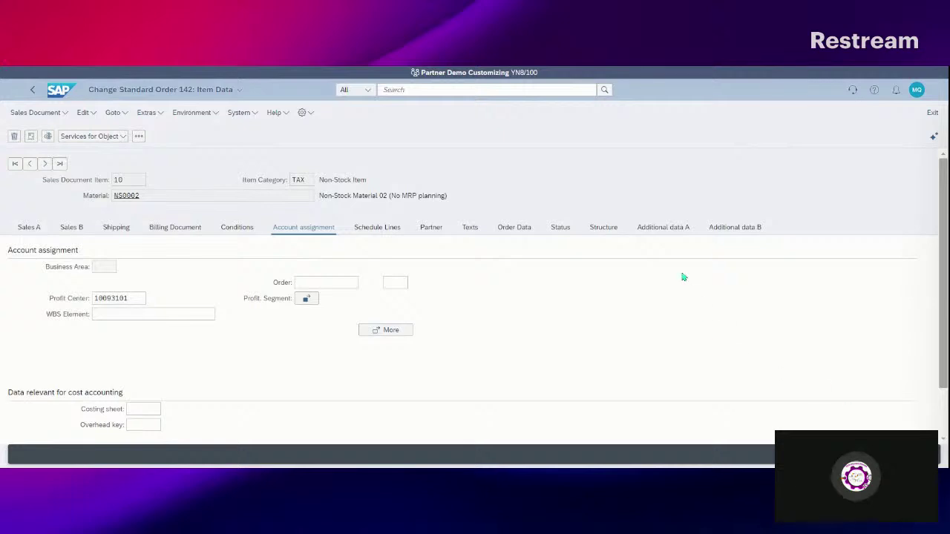
key("ctrl+s")
left_click(596, 319)
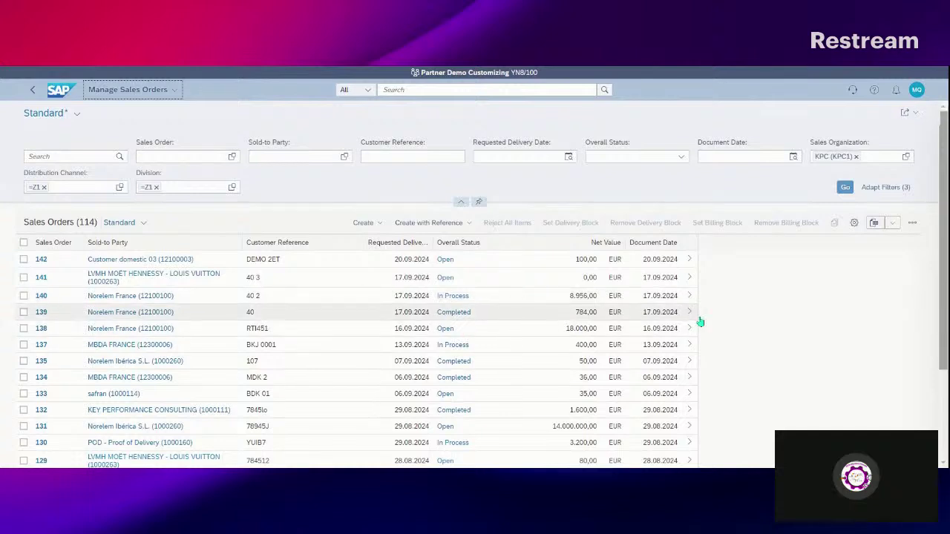
Open the sales order with customer reference DEMO 2ET, create its outbound delivery for NS0002 and post the goods issue
left_click(689, 259)
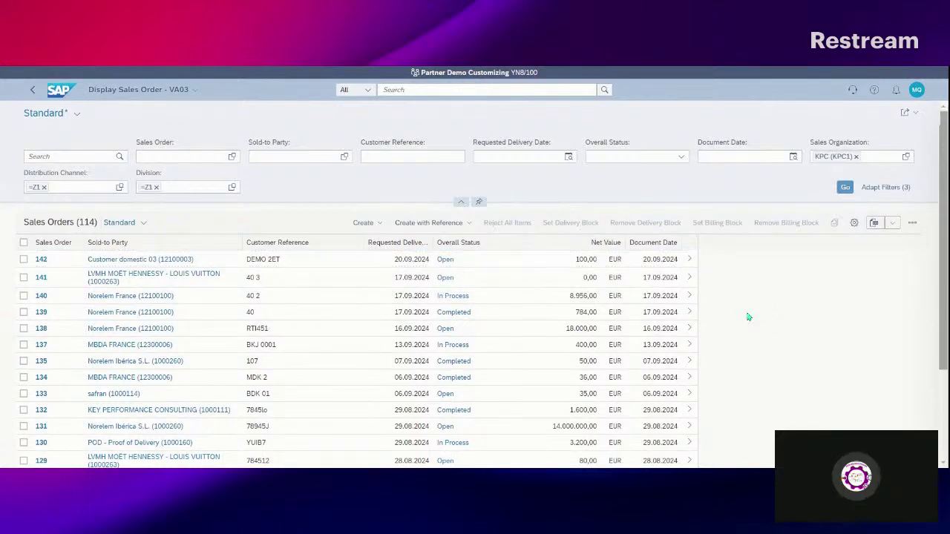
left_click(35, 112)
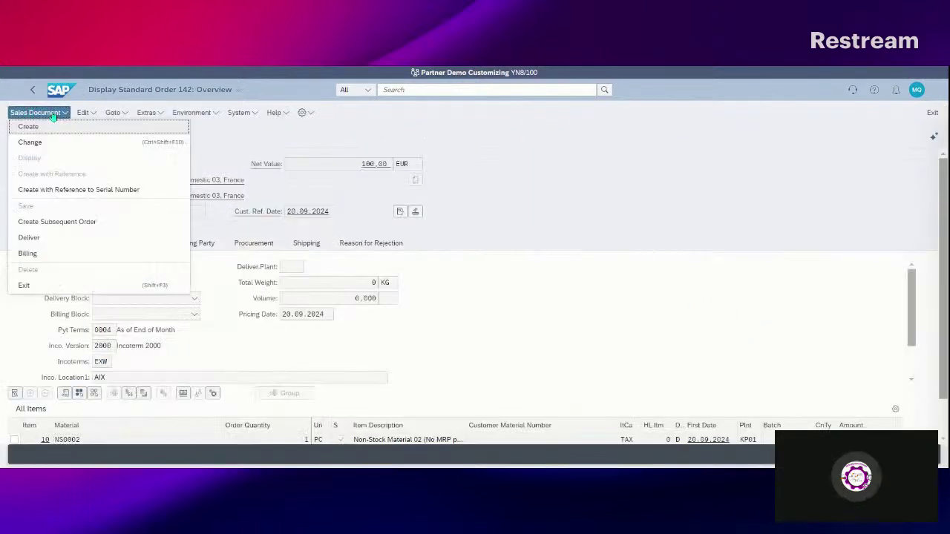
left_click(46, 237)
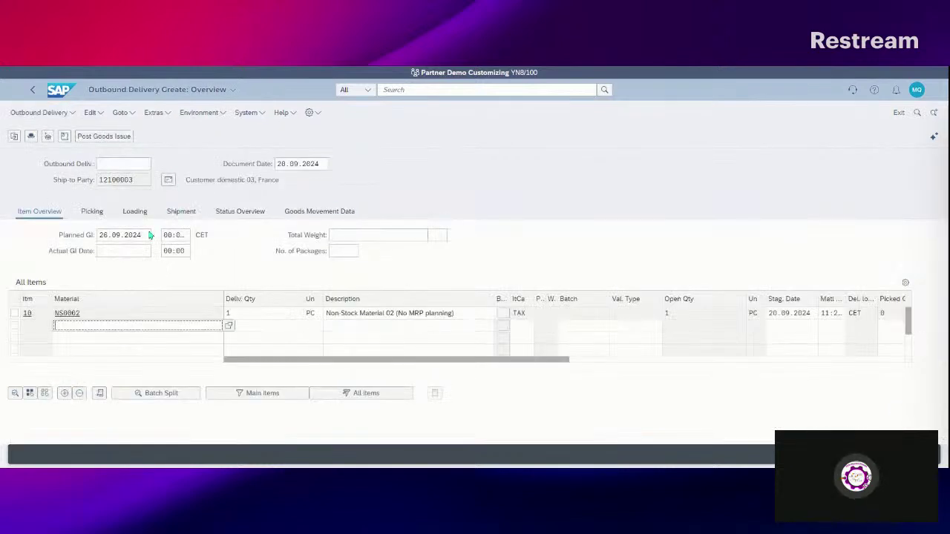
left_click(105, 138)
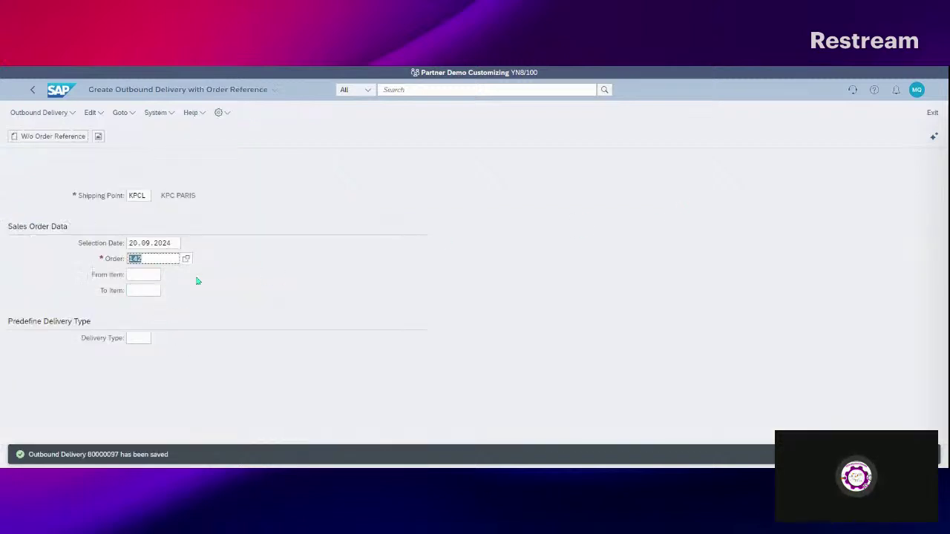
Open Create Billing Documents (VF01) from the home page and save an F2 invoice for the new NS0002 delivery
left_click(61, 90)
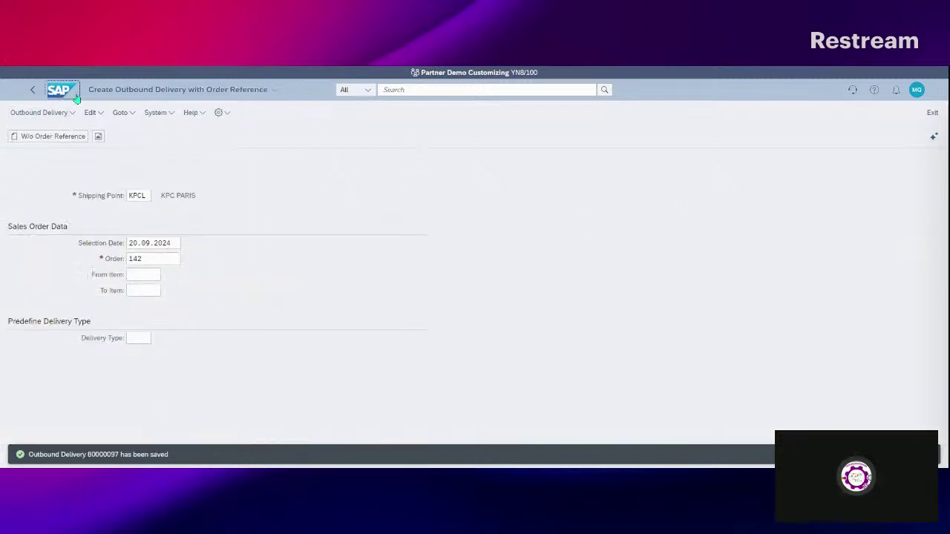
left_click(404, 89)
type("vf01")
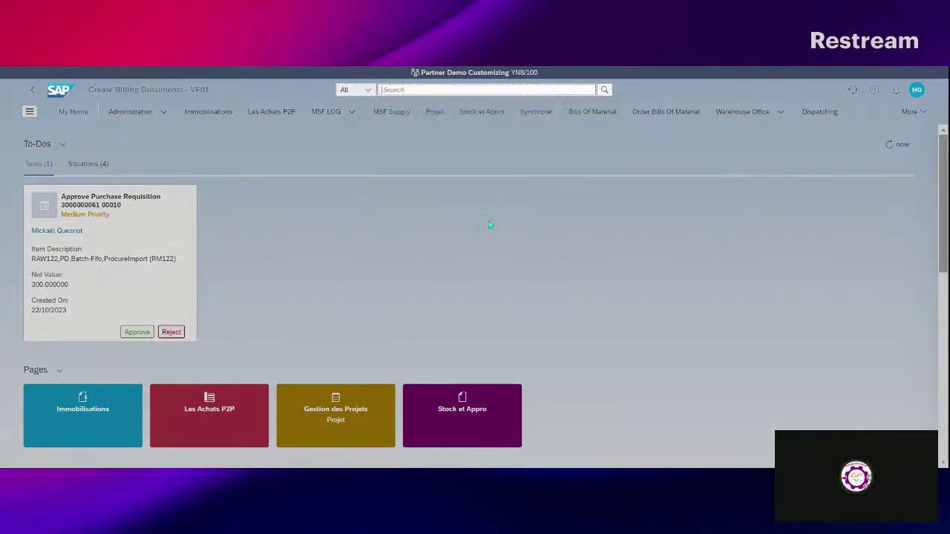
key("Return")
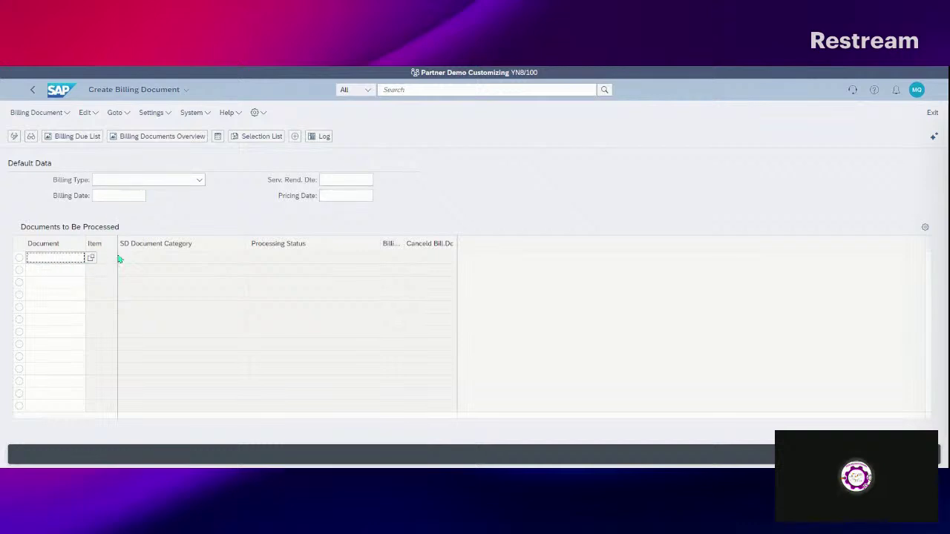
type("80000096")
key("Return")
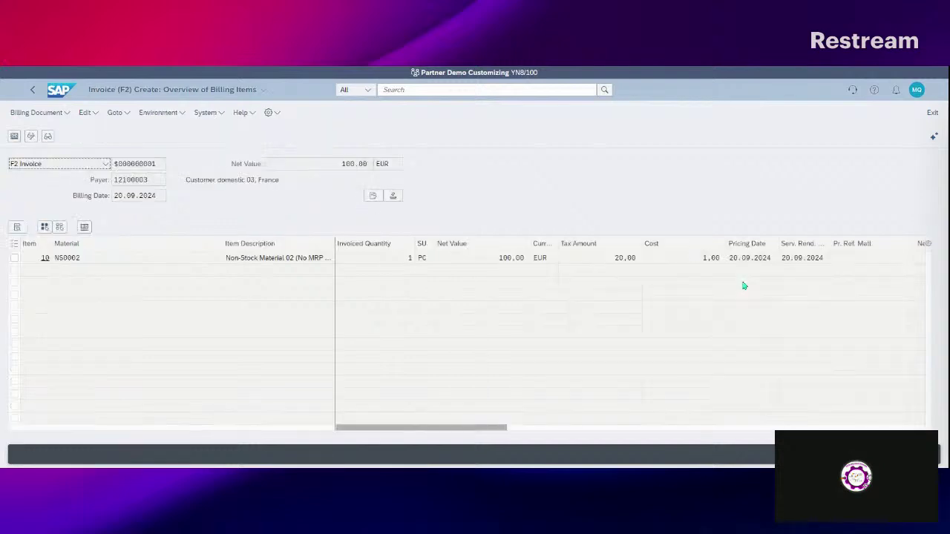
left_click(890, 454)
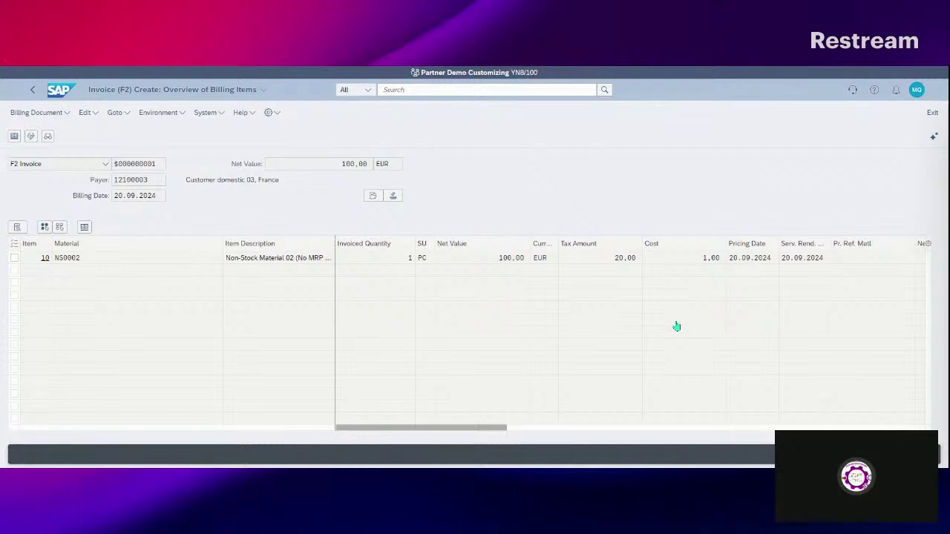
key("ctrl+s")
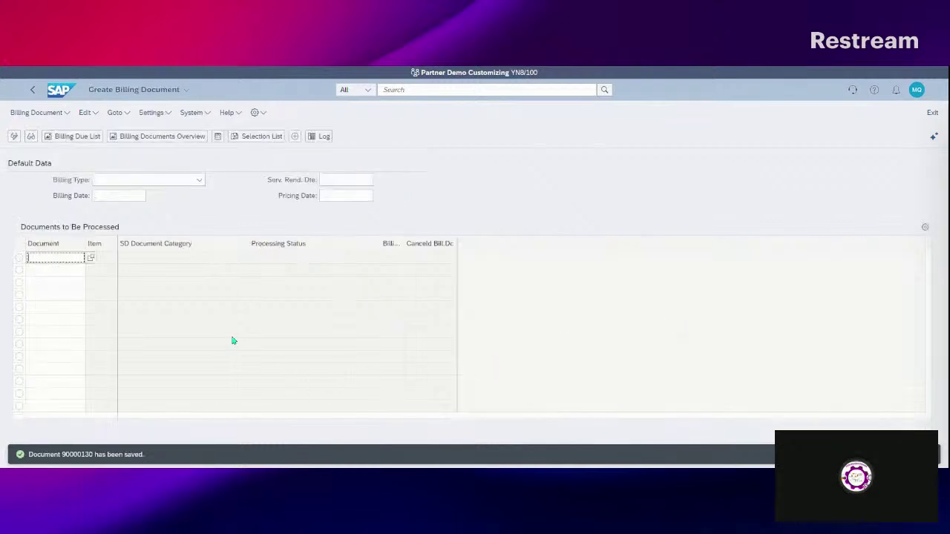
Display the saved invoice and check its list of documents in accounting
left_click(31, 137)
left_click(85, 137)
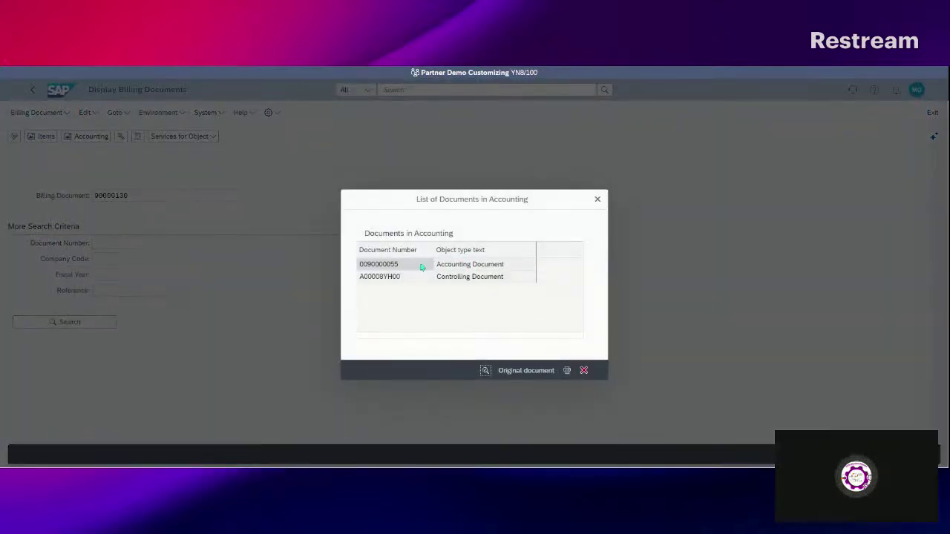
left_click(401, 264)
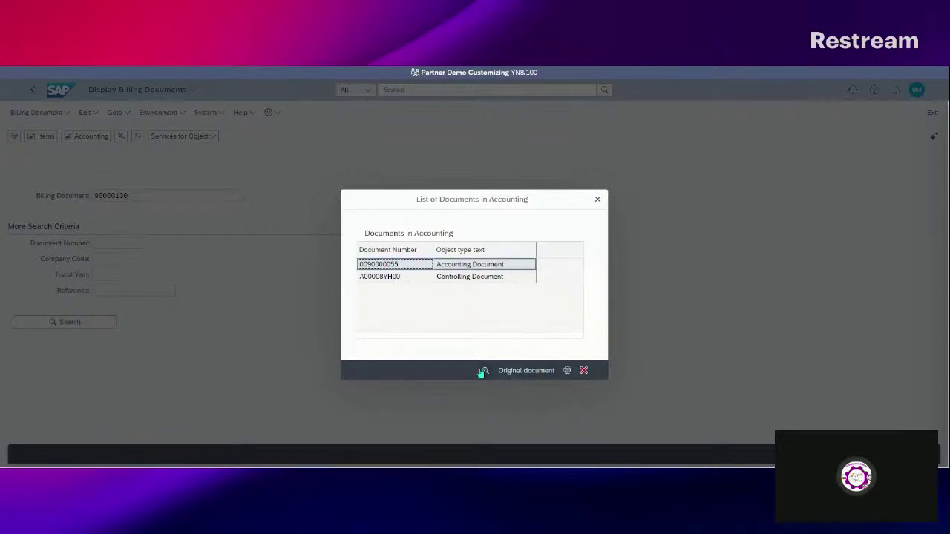
left_click(583, 370)
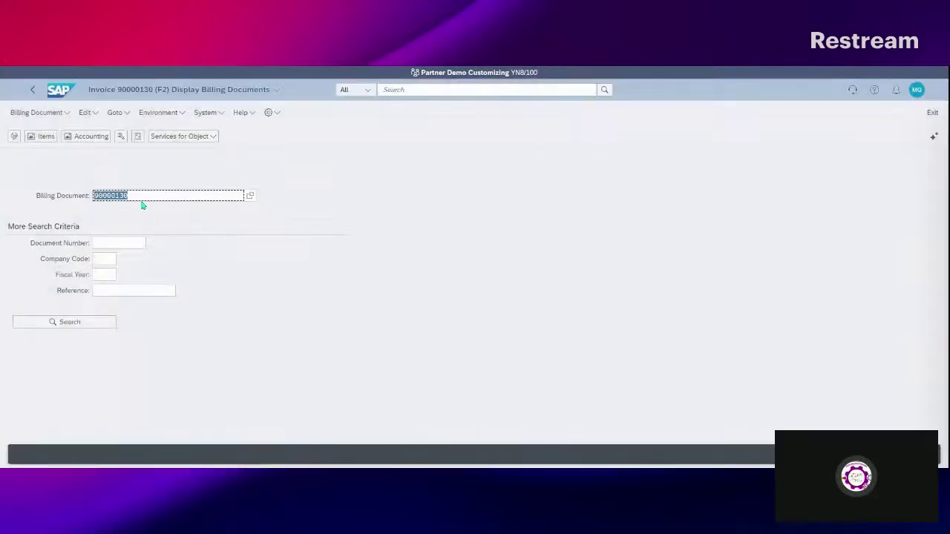
Copy the billing document number and look up that invoice in the Display Document Flow app, found by searching "display doc"
left_click_drag(148, 197, 96, 204)
key("ctrl+c")
left_click(403, 91)
type("display doc")
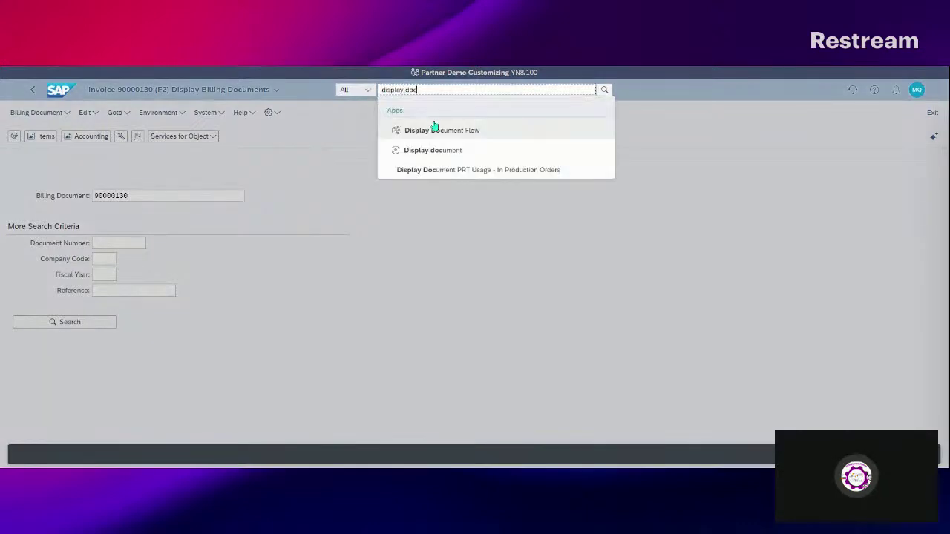
left_click(432, 127)
key("ctrl+v")
key("Return")
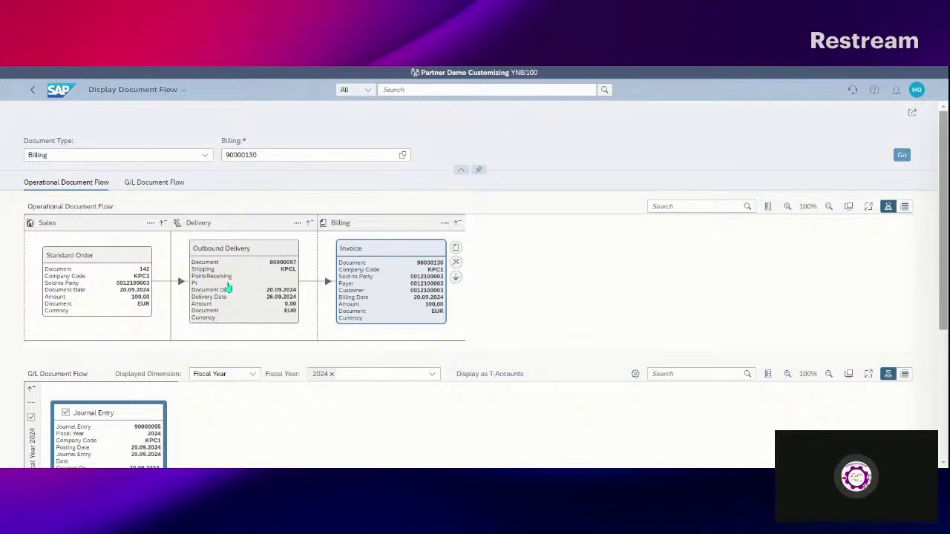
Open the invoice's journal entry from the G/L document flow
scroll(398, 286, "down", 1)
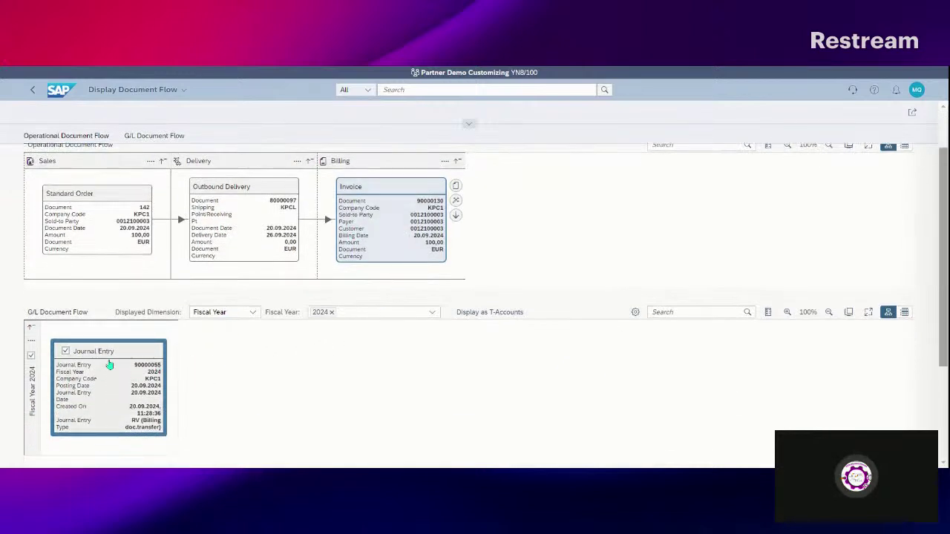
left_click(105, 363)
left_click(178, 347)
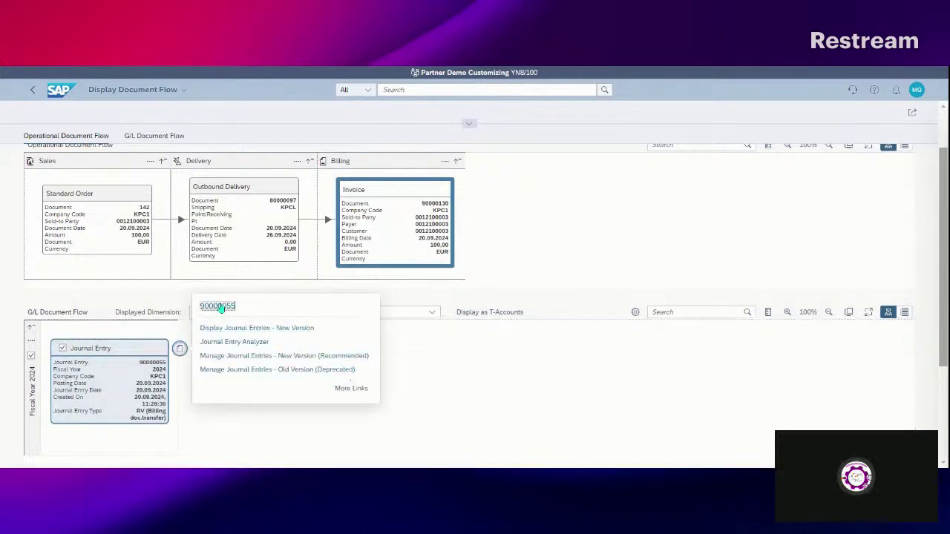
left_click(222, 308)
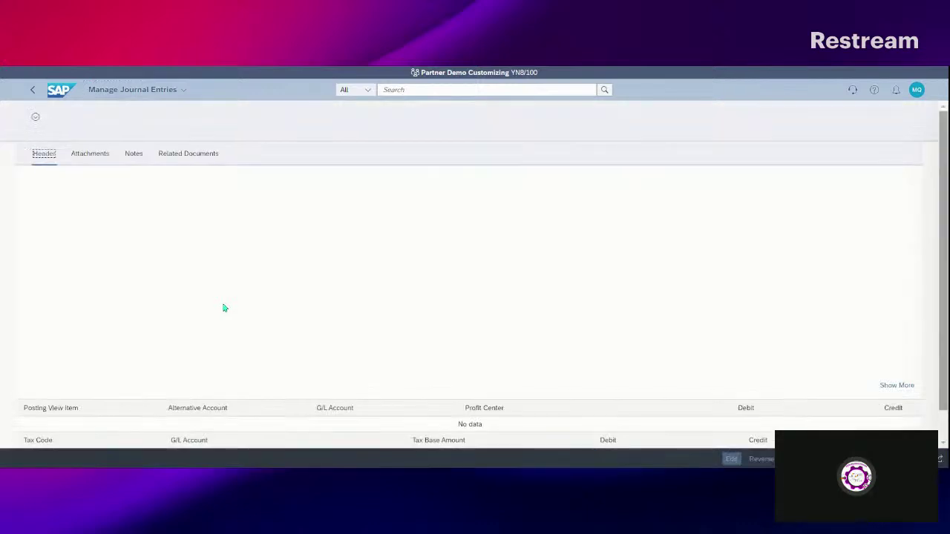